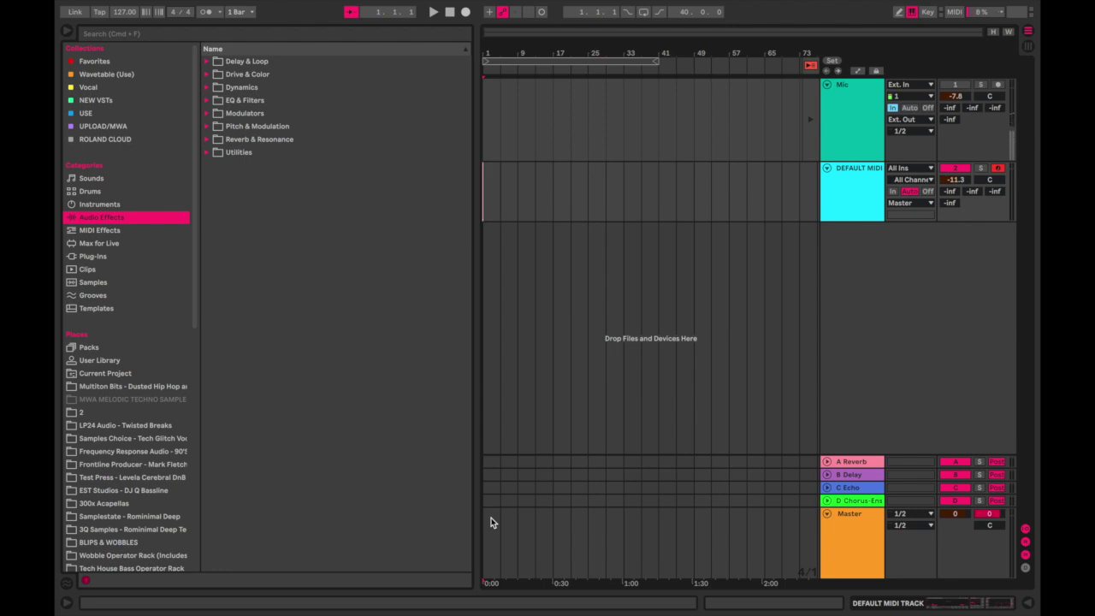
- Delete the Mic track from the arrangement
scroll(622, 192, up, 4)
scroll(622, 192, down, 3)
click(837, 86)
key(Delete)
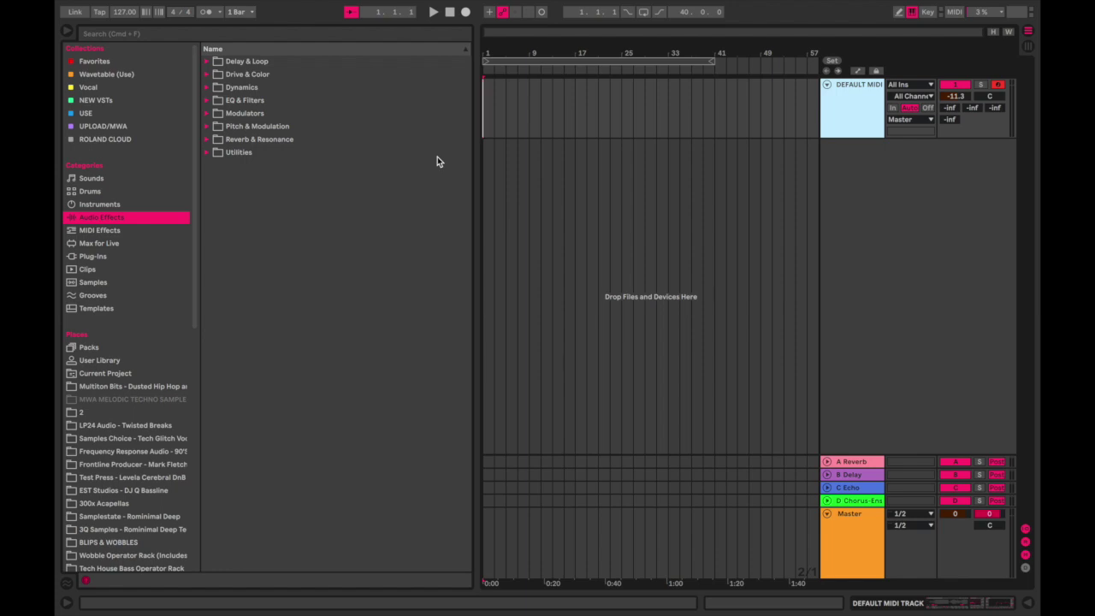
click(119, 426)
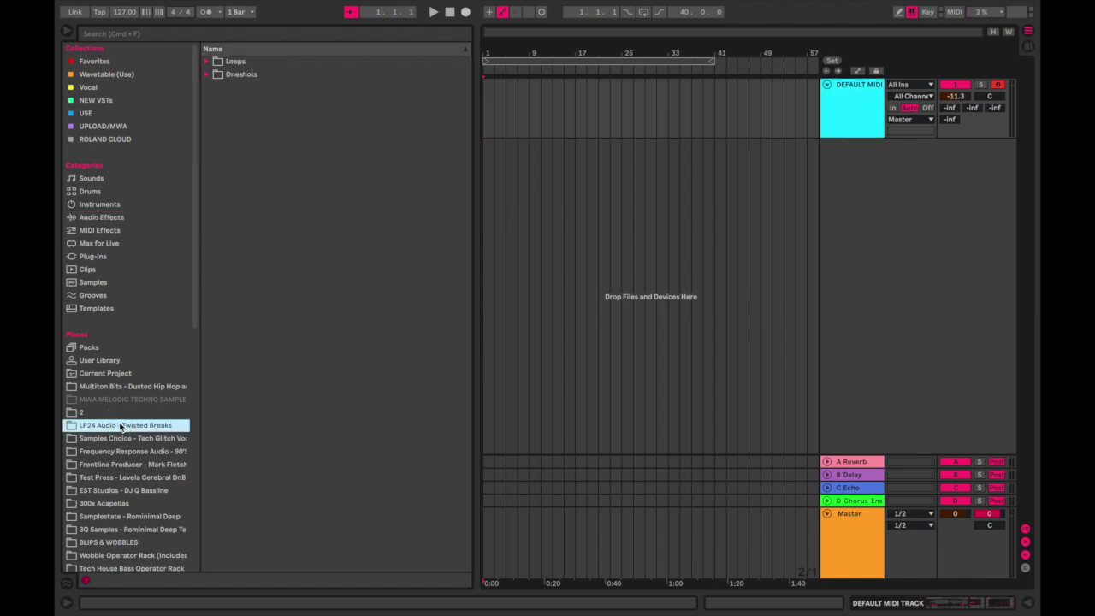
click(208, 62)
click(214, 74)
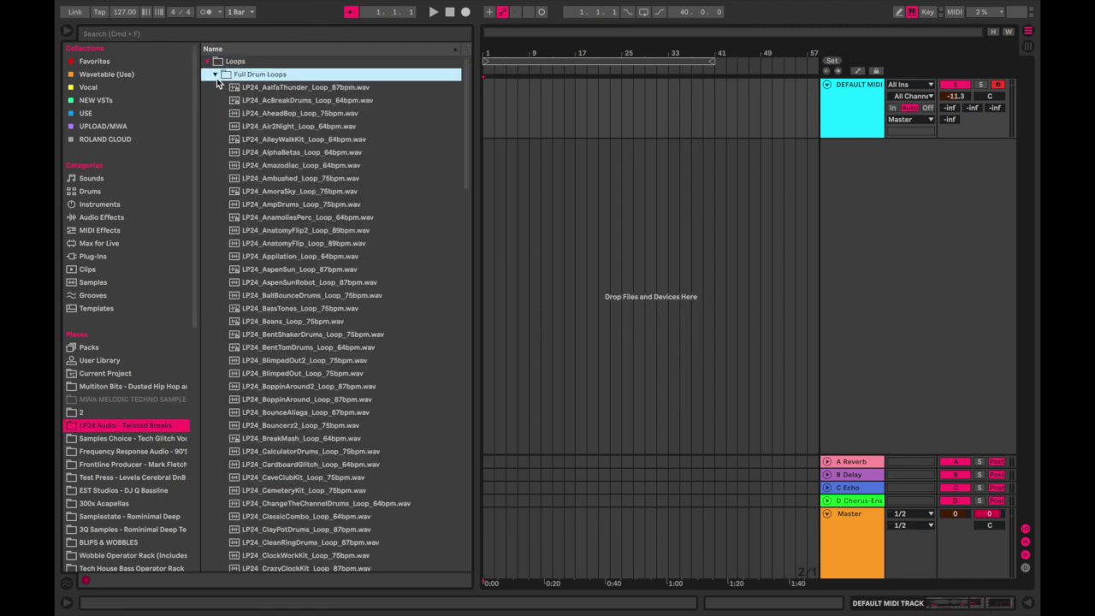
click(305, 334)
drag(306, 341, 519, 145)
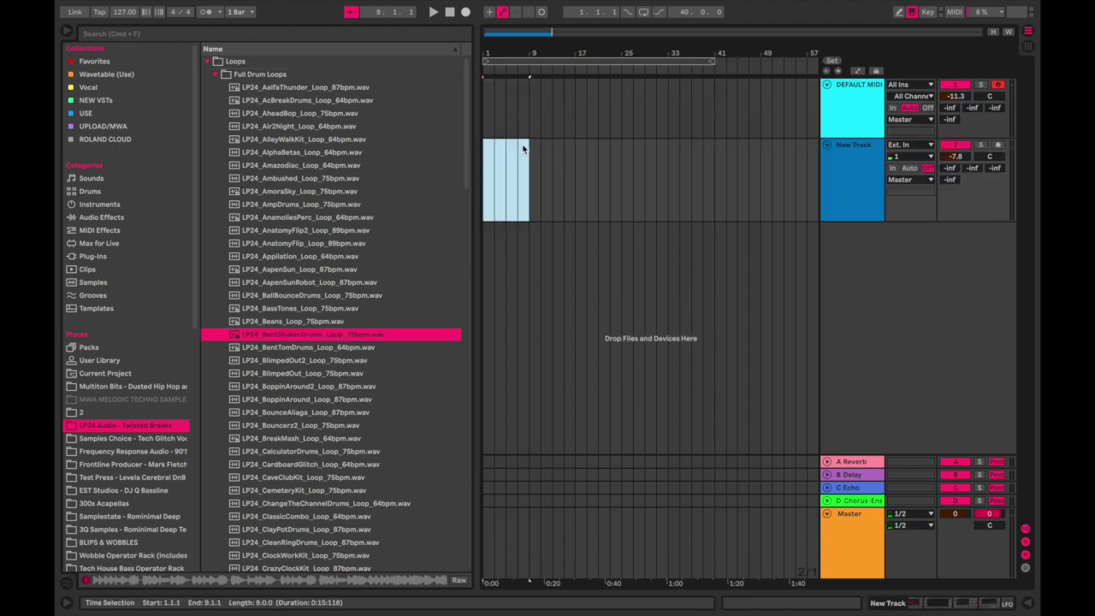
click(417, 177)
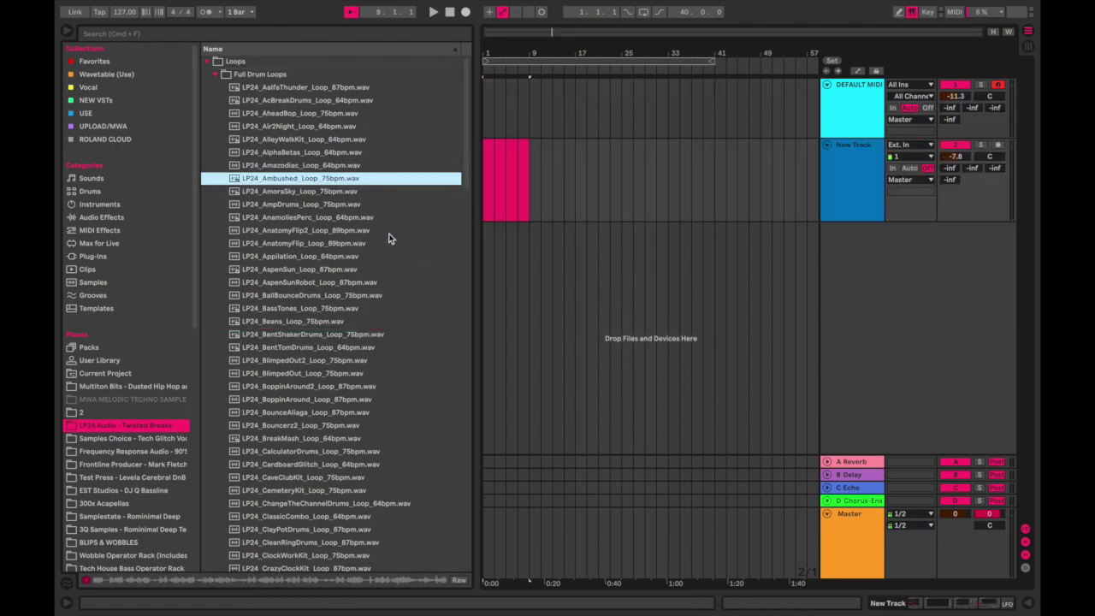
- Load 909 Core Kit.adg from the Drums category into the arrangement as a new MIDI track
click(89, 190)
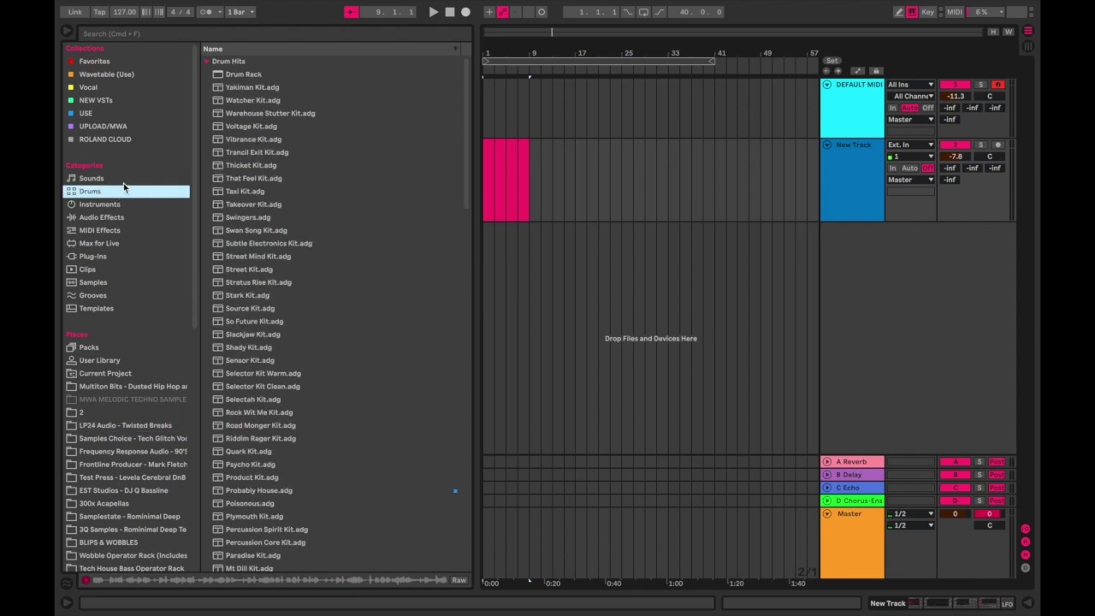
click(128, 216)
click(123, 244)
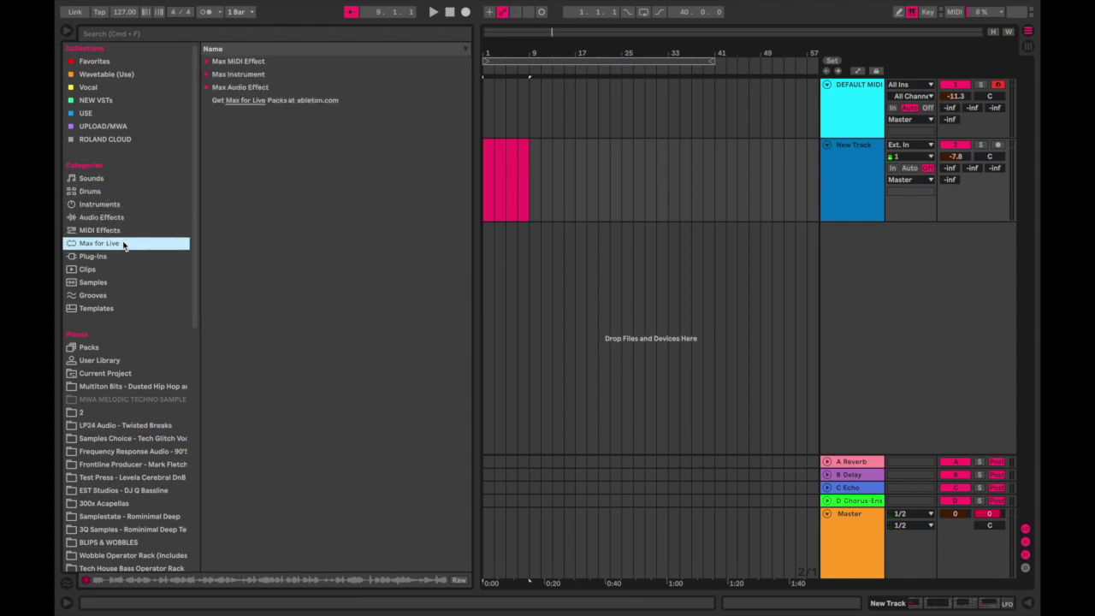
click(132, 231)
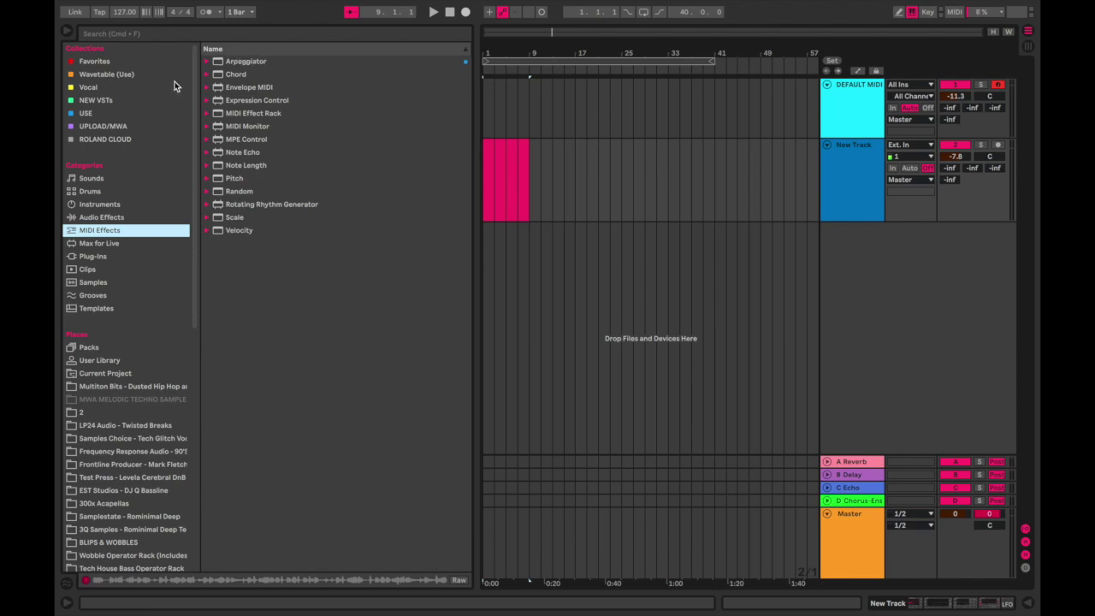
click(128, 178)
click(128, 205)
click(129, 191)
scroll(318, 245, down, 15)
scroll(299, 360, down, 3)
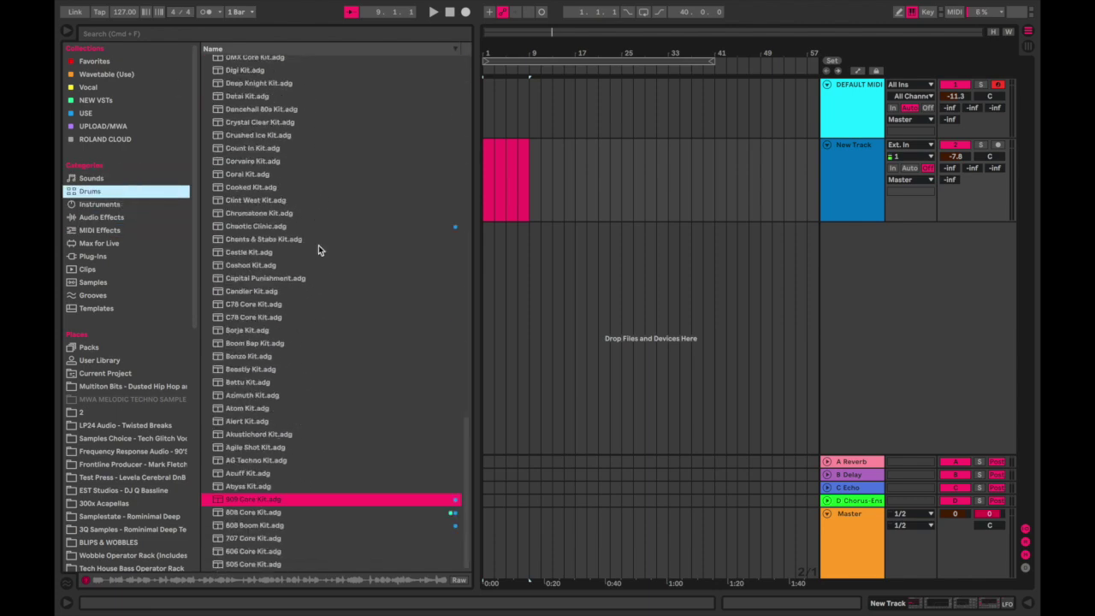
click(252, 501)
drag(253, 508, 685, 190)
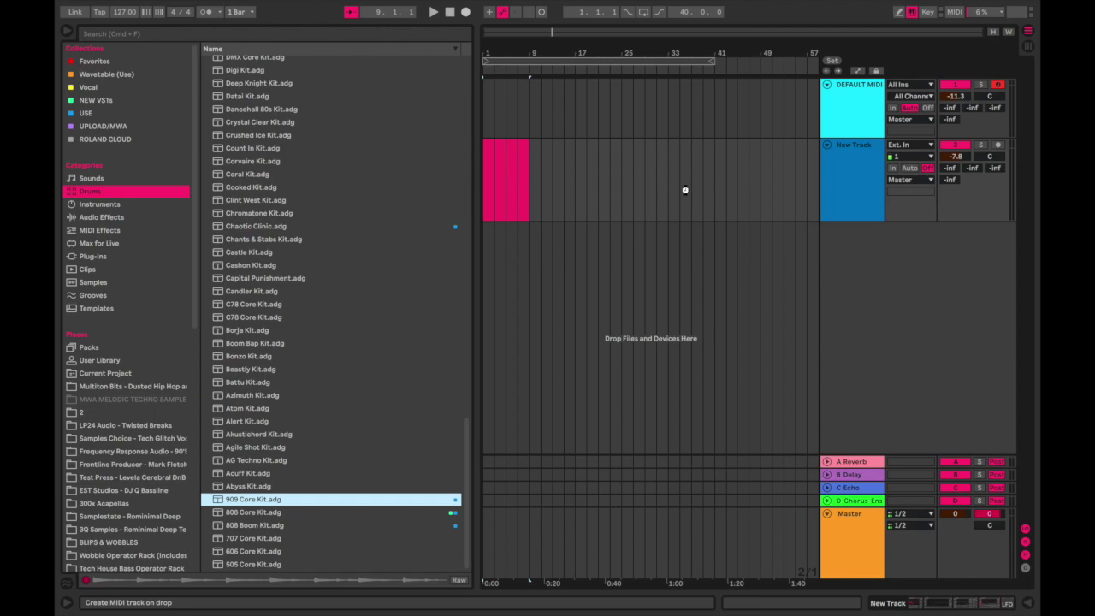
- Delete the default MIDI track and the New Track audio track, keeping only the 909 Core Kit track
click(867, 111)
key(Delete)
key(Delete)
click(827, 84)
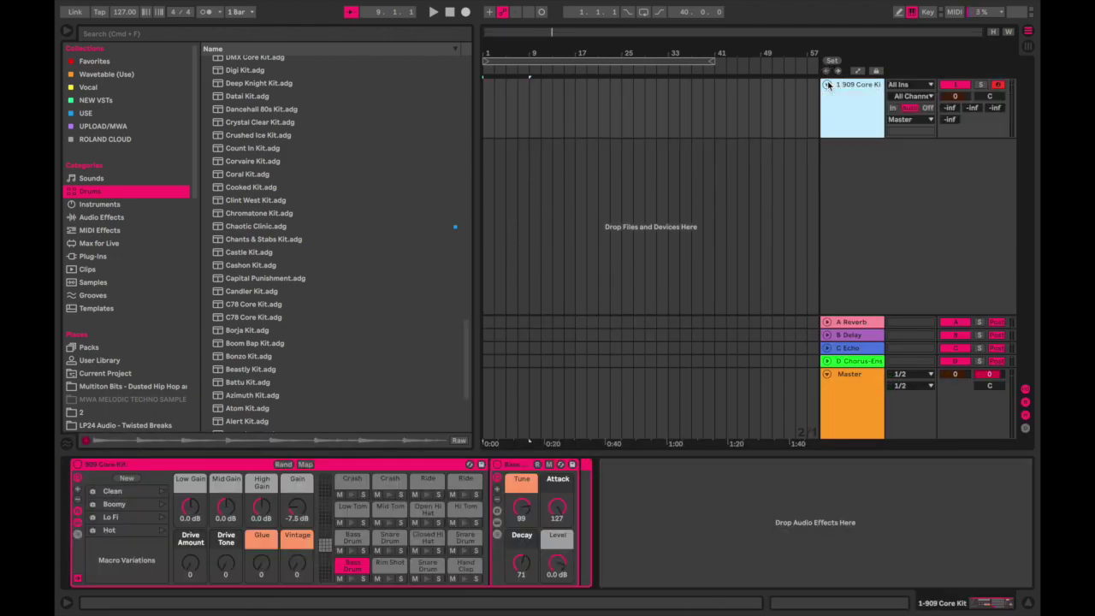
- Create an empty MIDI clip at the start of the 909 Core Kit track and consolidate it to 8 bars
double_click(490, 84)
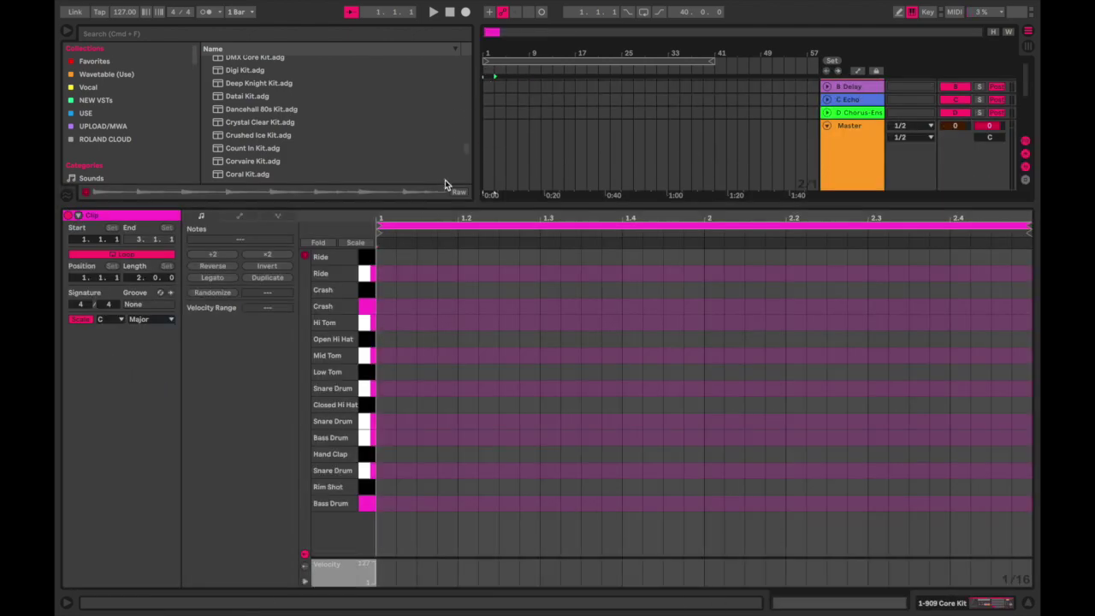
double_click(545, 203)
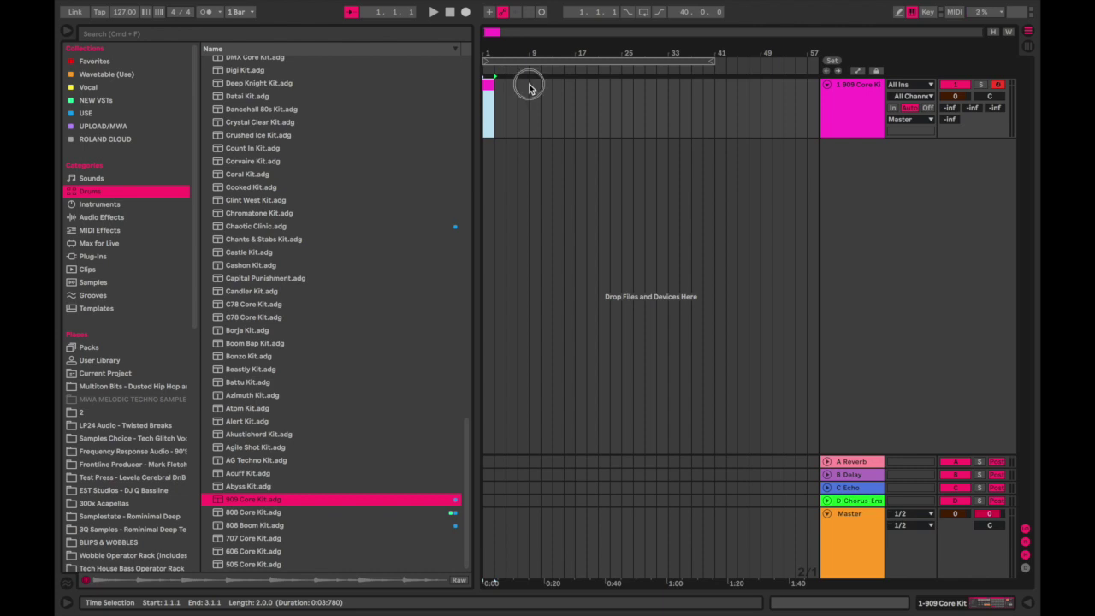
drag(529, 83, 429, 84)
key(super+j)
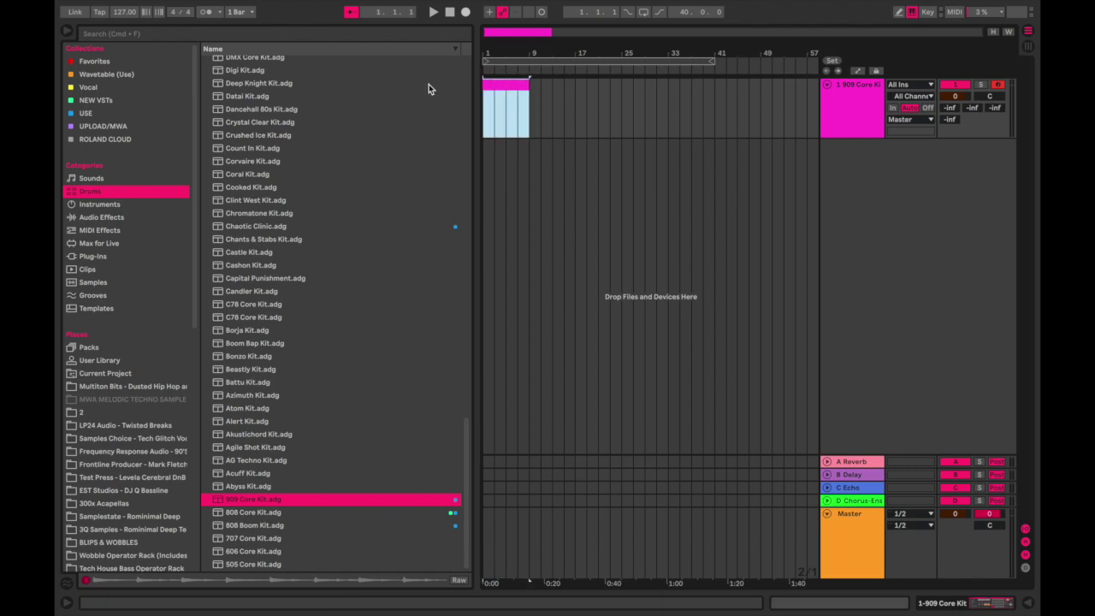
- Open the 8-bar clip in the note editor, enlarge the editor and narrow the browser
double_click(522, 83)
drag(536, 203, 538, 484)
click(514, 81)
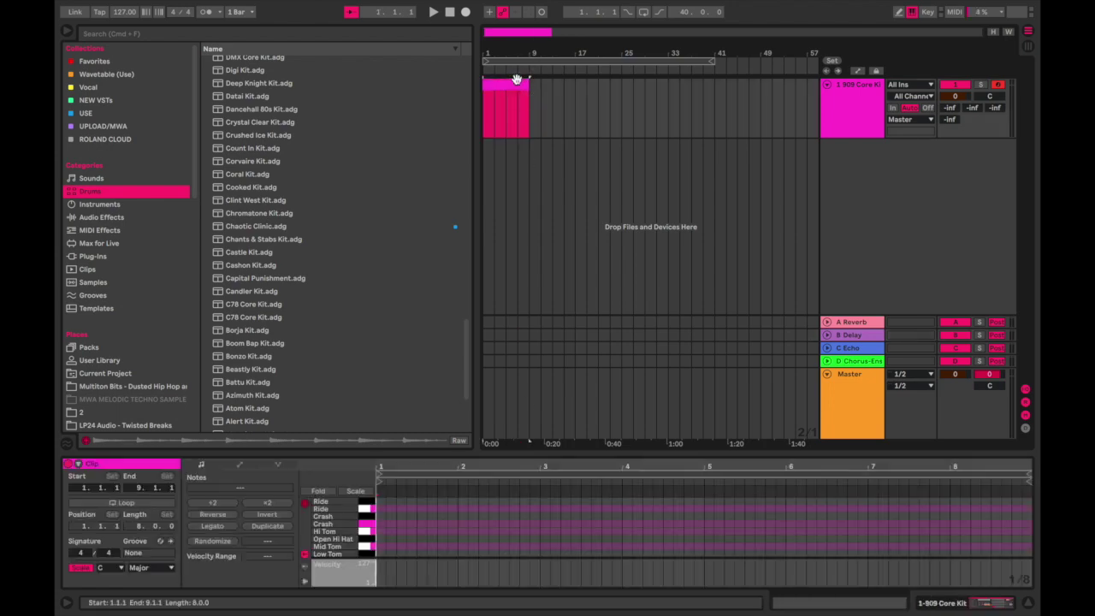
drag(473, 425, 376, 305)
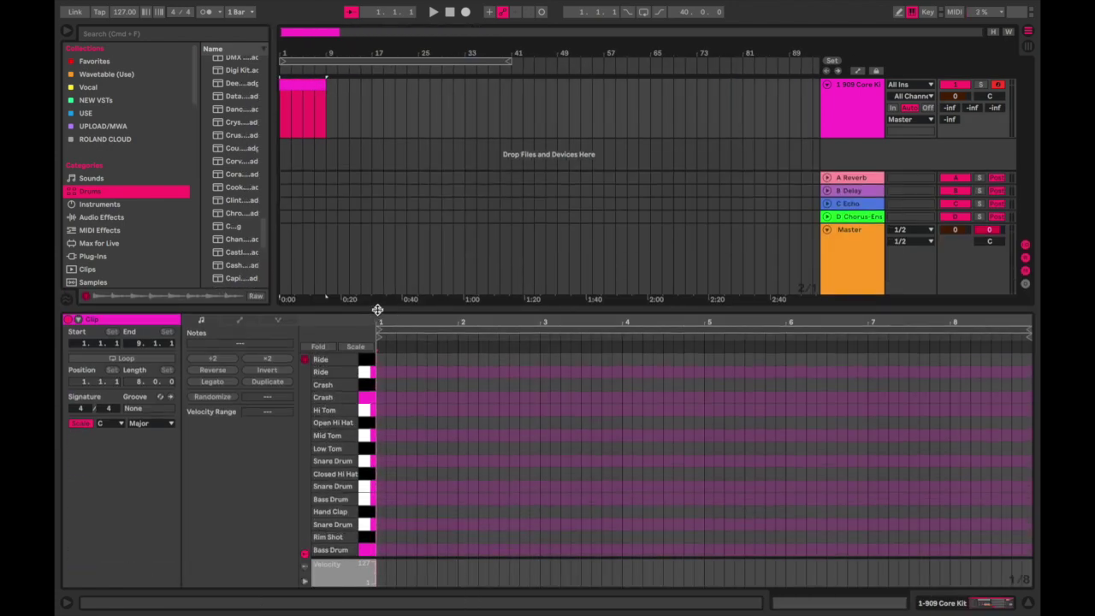
- Audition the lowest Bass Drum pad and place a one-beat note on it at the clip's start
click(364, 551)
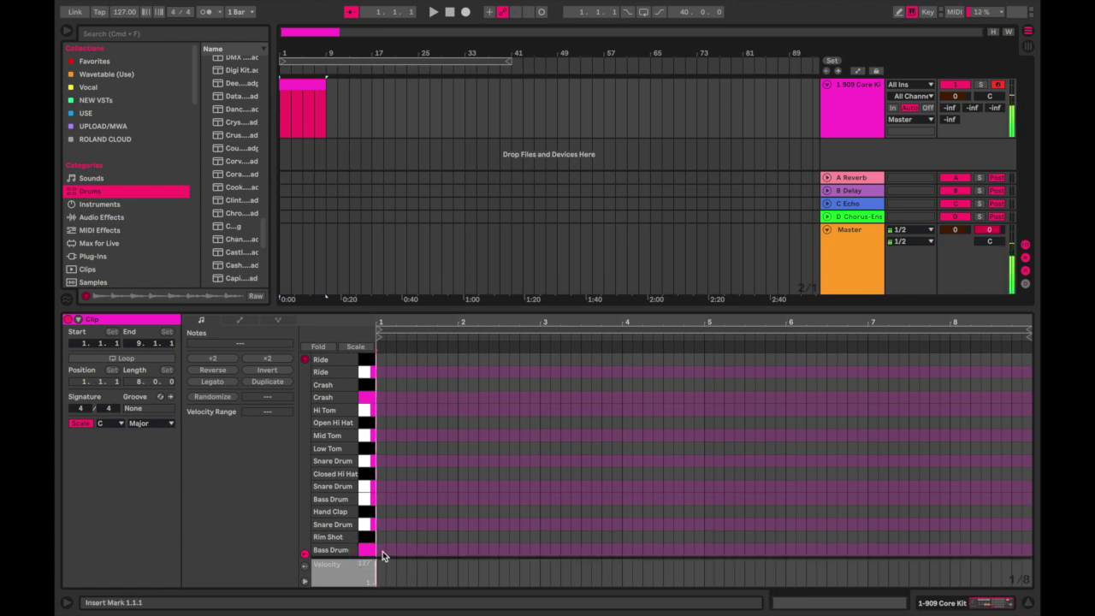
double_click(383, 550)
key(shift+Right)
key(shift+Right)
key(shift+Right)
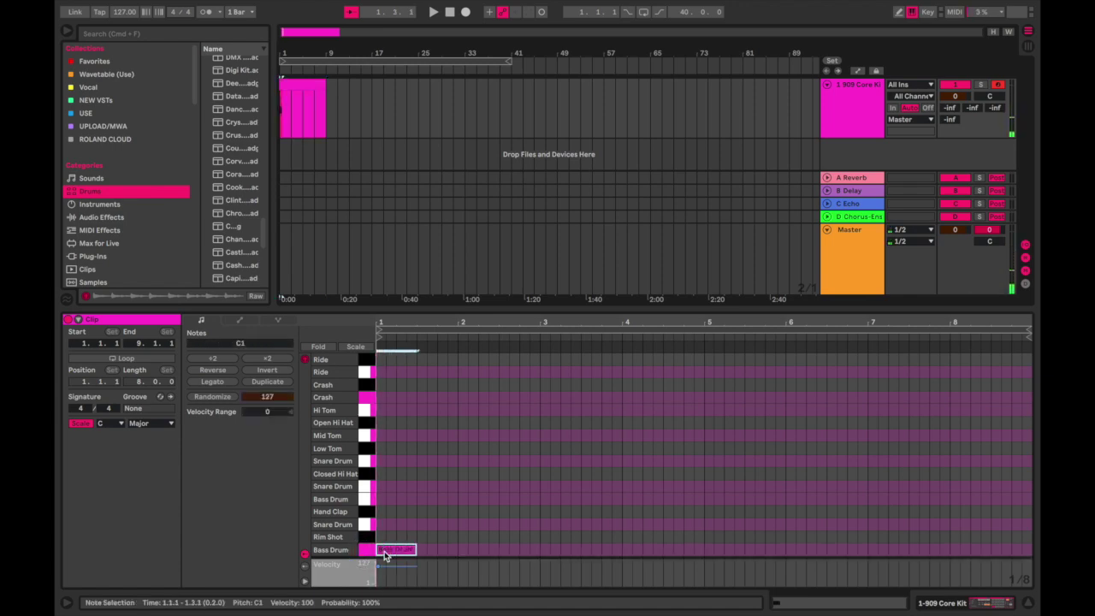
key(plus)
key(plus)
key(shift+Left)
key(shift+Left)
key(shift+Left)
key(shift+Left)
- Duplicate the one-beat Bass Drum note onto every following beat through beat 1 of bar 3
key(ctrl+d)
key(ctrl+d)
key(ctrl+d)
key(minus)
key(minus)
key(super+d)
key(super+d)
key(super+d)
key(super+d)
key(super+d)
drag(591, 511, 276, 614)
click(557, 487)
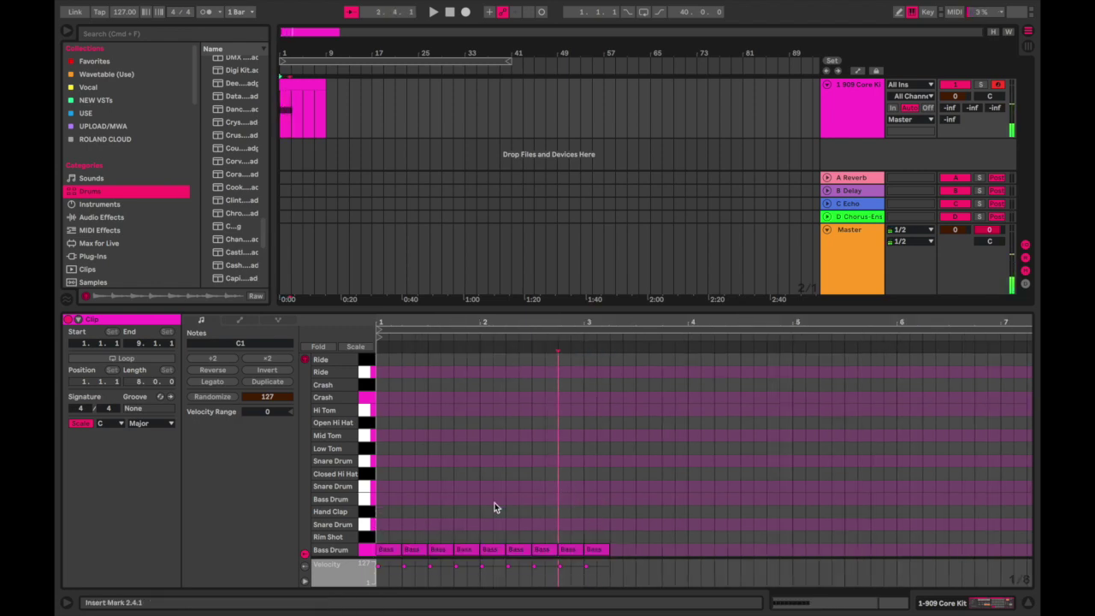
- Shorten the Bass Drum note on beat 1 of bar 3 to an eighth and fill the beat with a second eighth note
scroll(596, 510, up, 5)
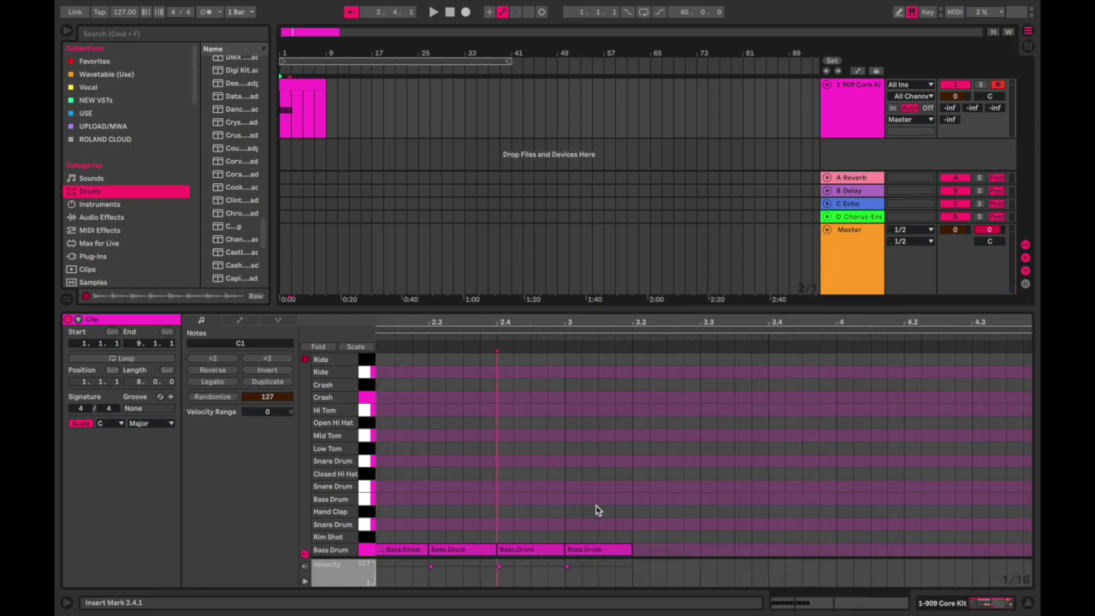
click(596, 550)
key(shift+Left)
key(shift+Left)
key(Right)
key(Right)
scroll(598, 440, down, 5)
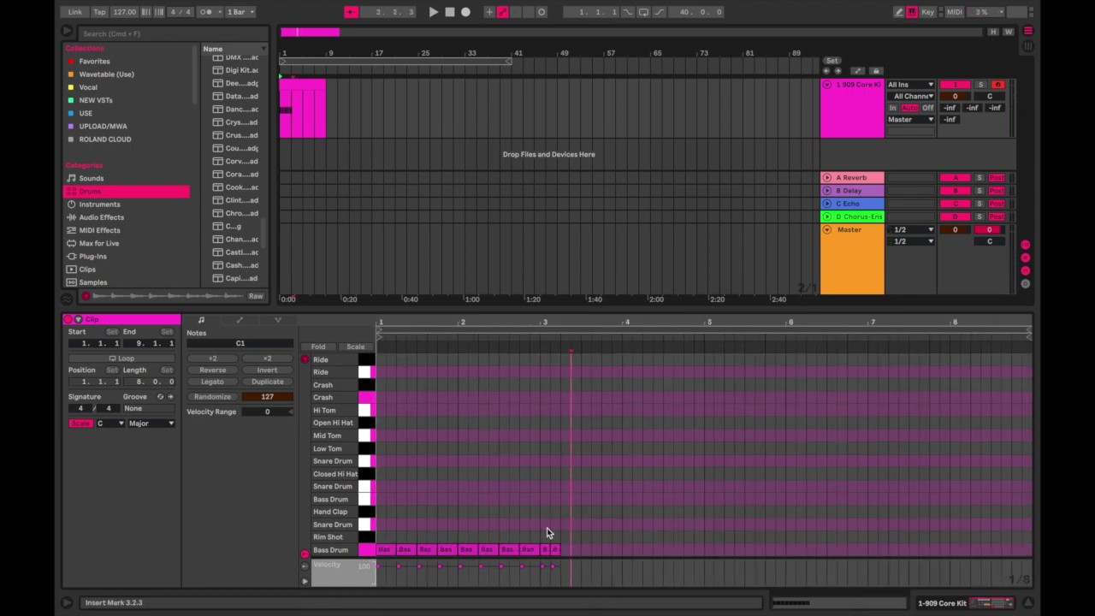
click(545, 552)
key(shift+Right)
key(shift+Right)
key(shift+Left)
key(shift+Left)
key(shift+Right)
key(shift+Left)
key(shift+Right)
key(shift+Left)
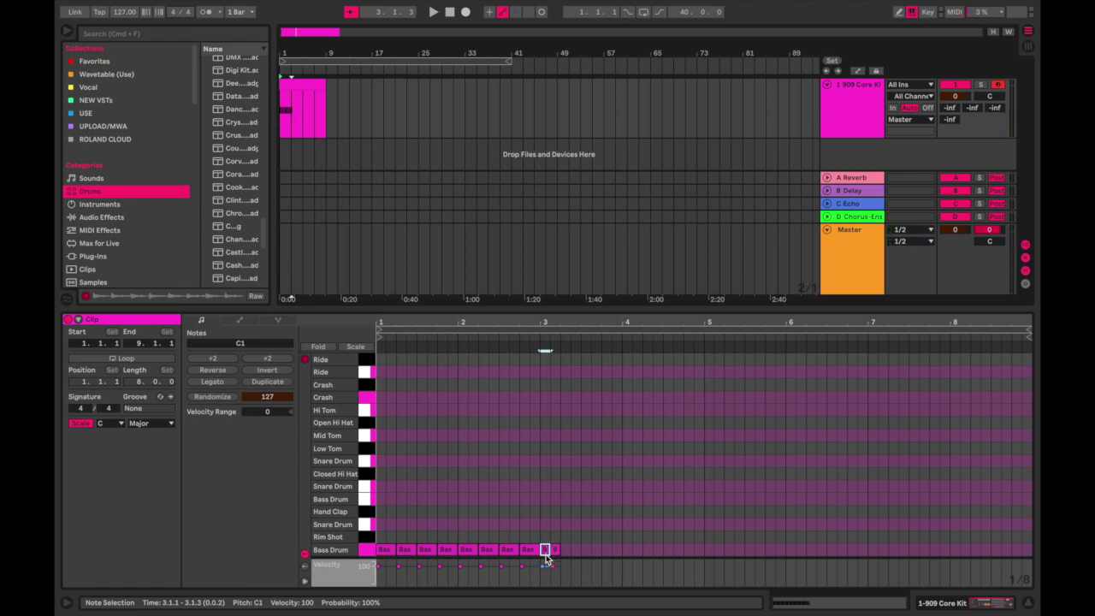
- Select all Bass Drum notes from the clip's start and duplicate the pattern directly after the two eighth notes in bar 3
drag(556, 529, 533, 516)
click(545, 512)
scroll(545, 531, up, 5)
key(alt+Right)
key(alt+Right)
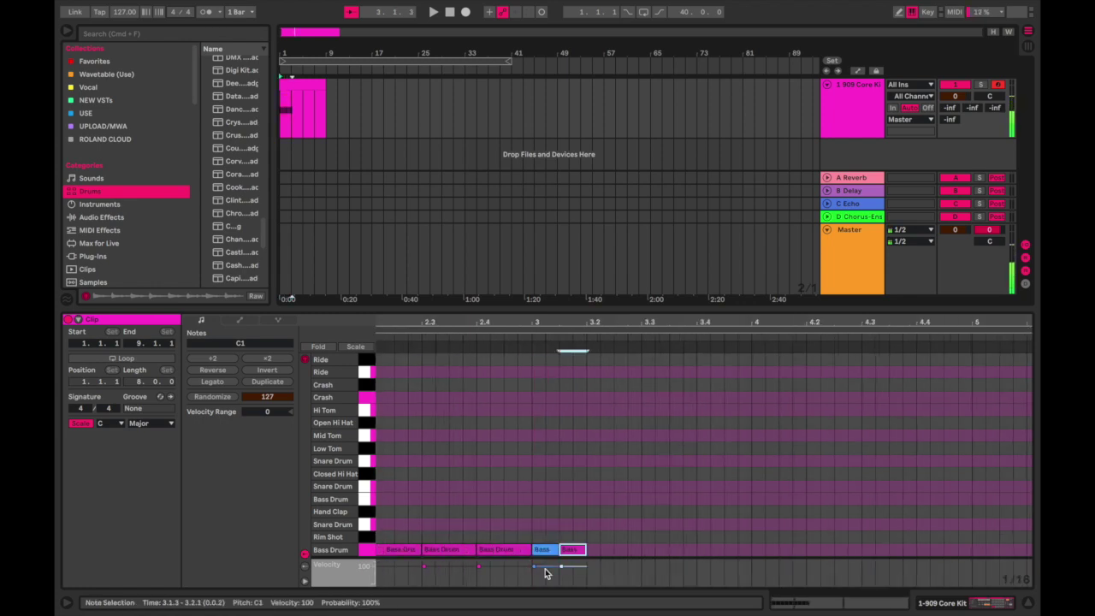
scroll(574, 506, down, 5)
drag(558, 531, 286, 603)
key(super+d)
- Split the Bass Drum note on beat 1 of bar 5 into two eighths and duplicate the six beats from bar 4 up to bar 7
click(714, 548)
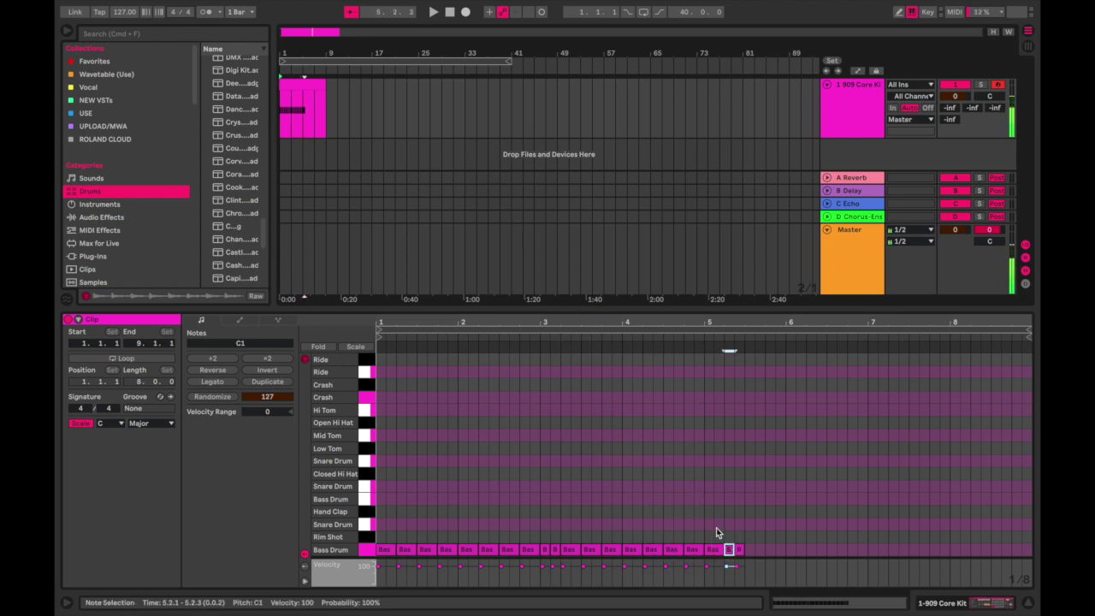
key(alt+Right)
drag(742, 535, 631, 544)
key(super+d)
- Split the Bass Drum note on beat 2 of bar 6 into two eighths and duplicate bar 6 into bar 7
click(764, 537)
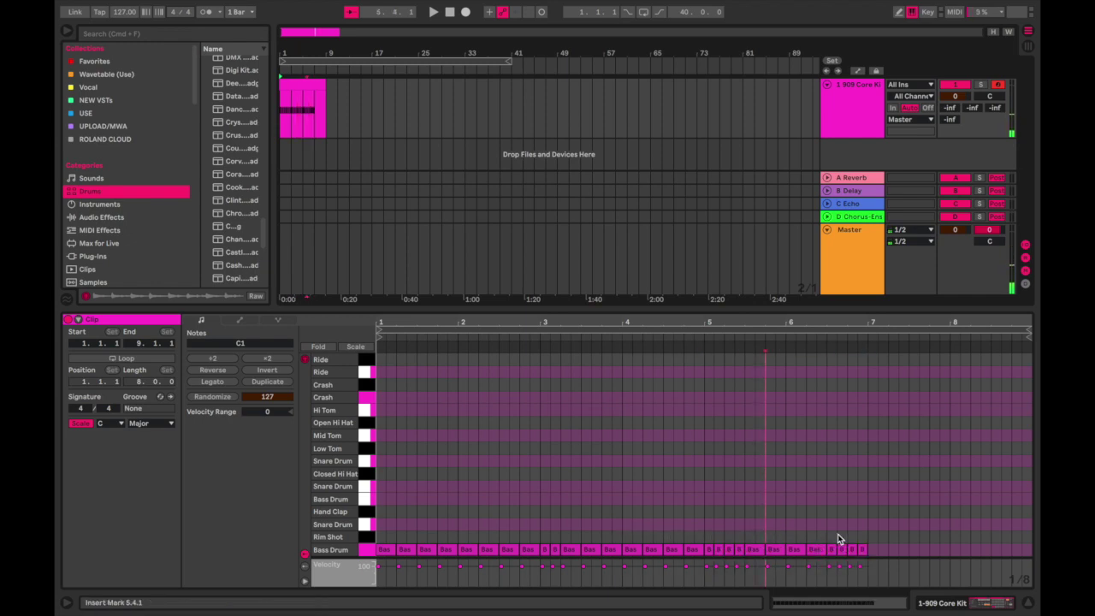
drag(810, 549, 796, 567)
key(super+d)
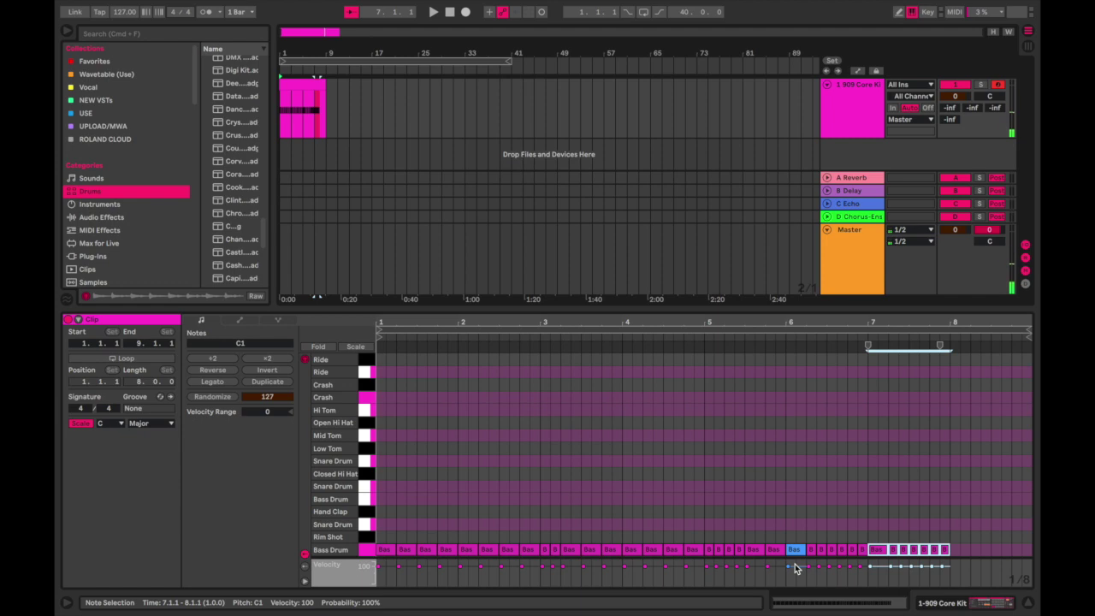
click(930, 497)
- Delete the two eighth Bass Drum notes on beat 2 of bar 7
drag(880, 518, 884, 579)
key(shift+Right)
key(shift+Right)
key(shift+Left)
key(shift+Left)
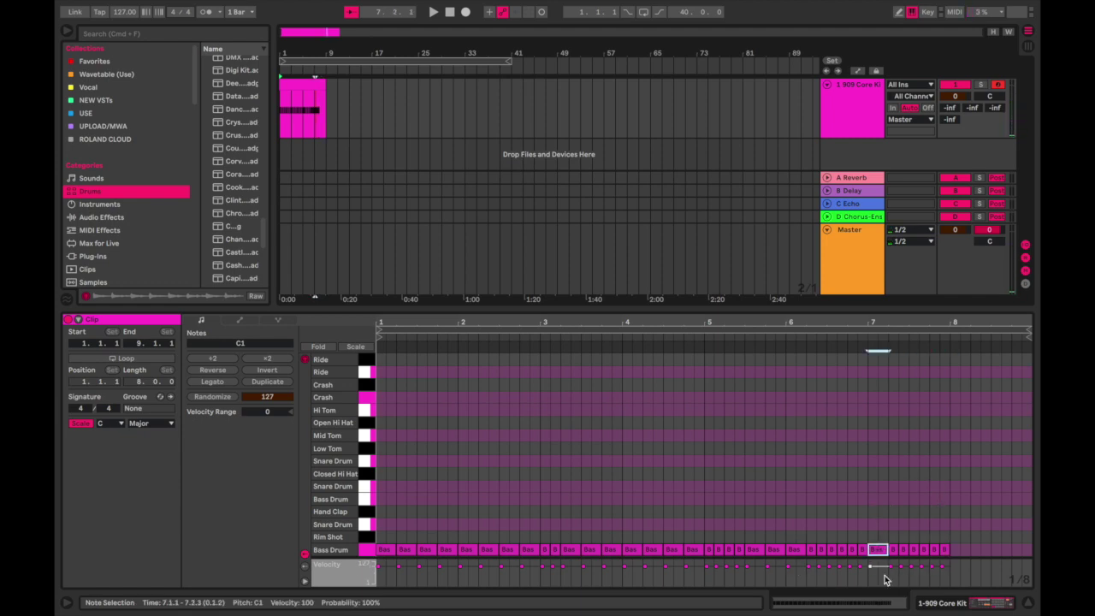
click(896, 543)
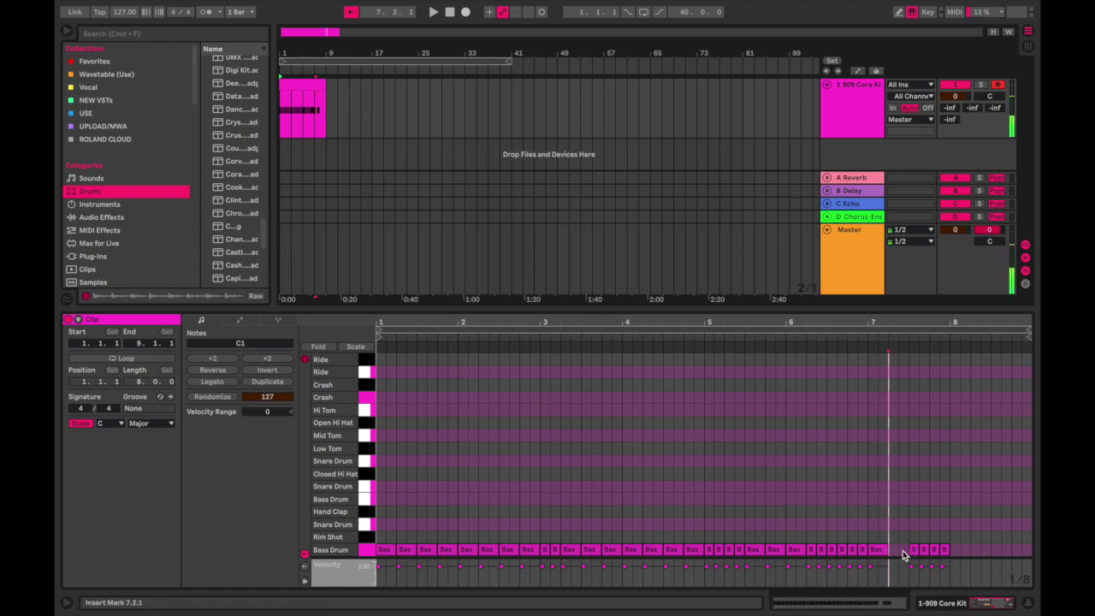
- Replace the remaining eighth notes in bar 7 with one-beat Bass Drum notes on beats 3 and 4
click(875, 548)
drag(917, 549, 948, 552)
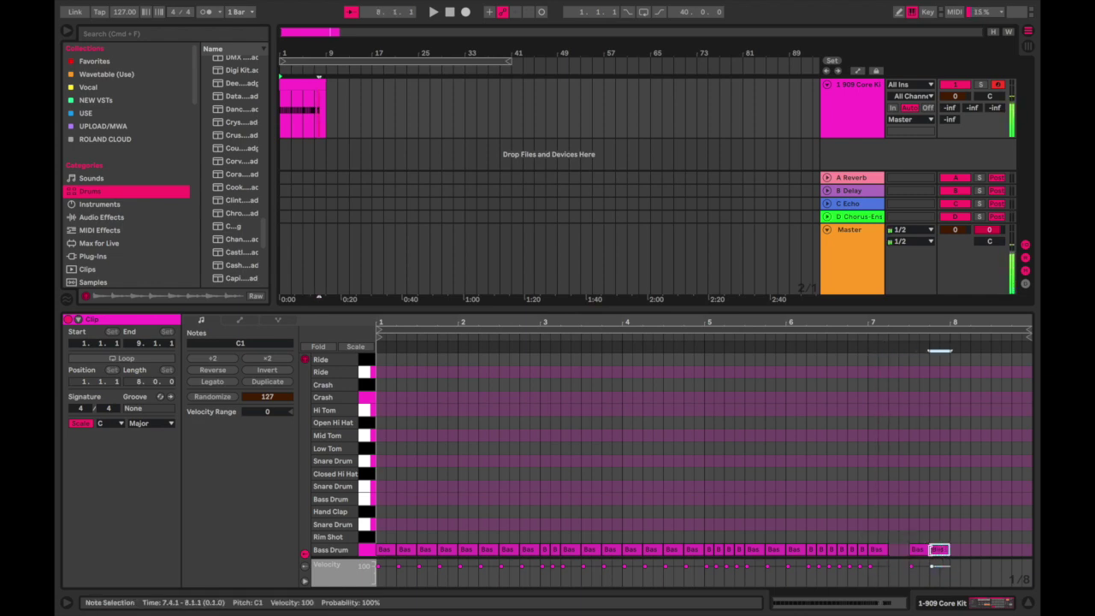
click(939, 537)
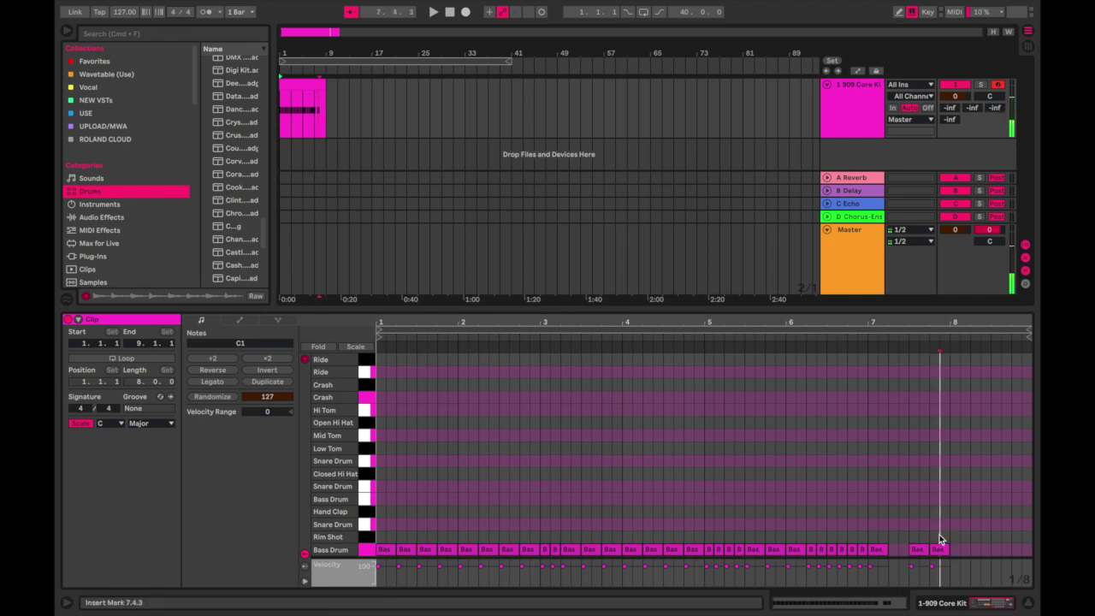
- Add one-beat Bass Drum notes on beats 1, 2 and 4 of bar 8, leaving beat 3 empty
click(958, 552)
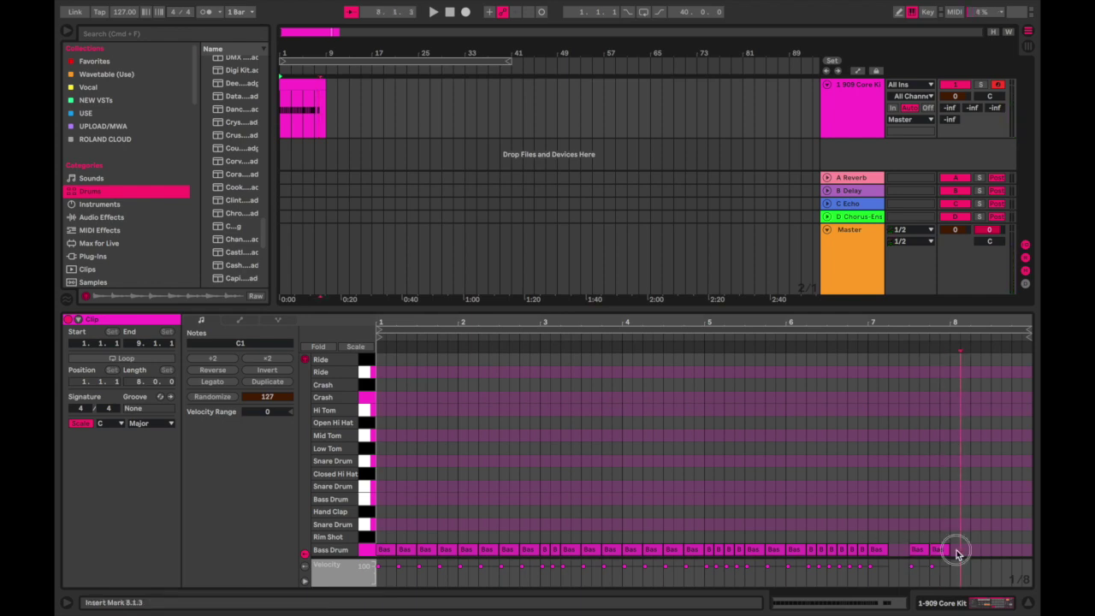
double_click(957, 552)
key(shift+Right)
key(super+d)
key(super+d)
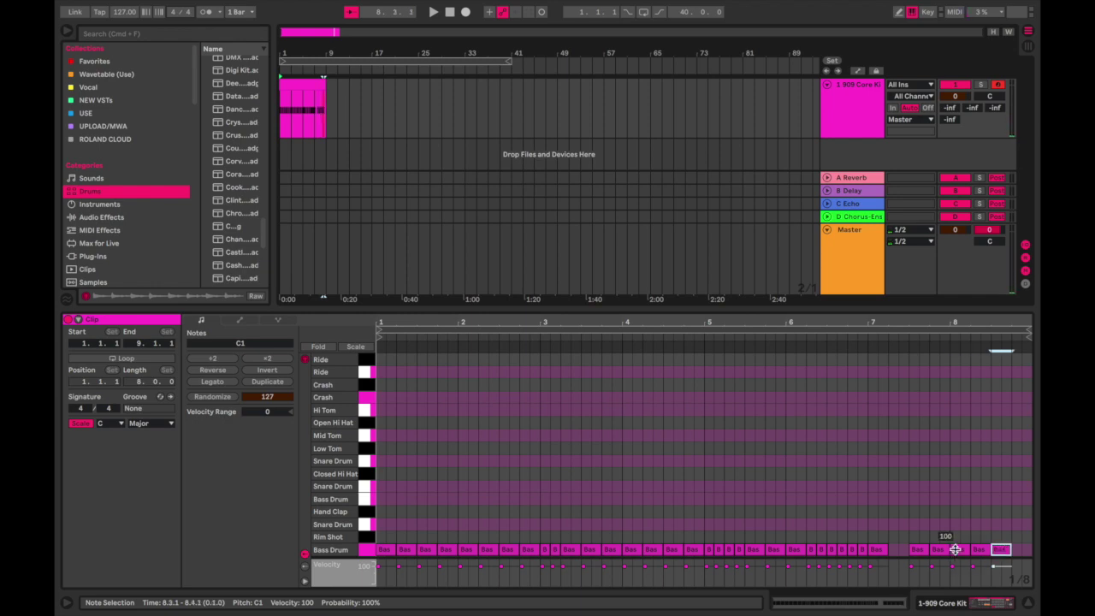
double_click(1001, 549)
double_click(1016, 550)
click(725, 492)
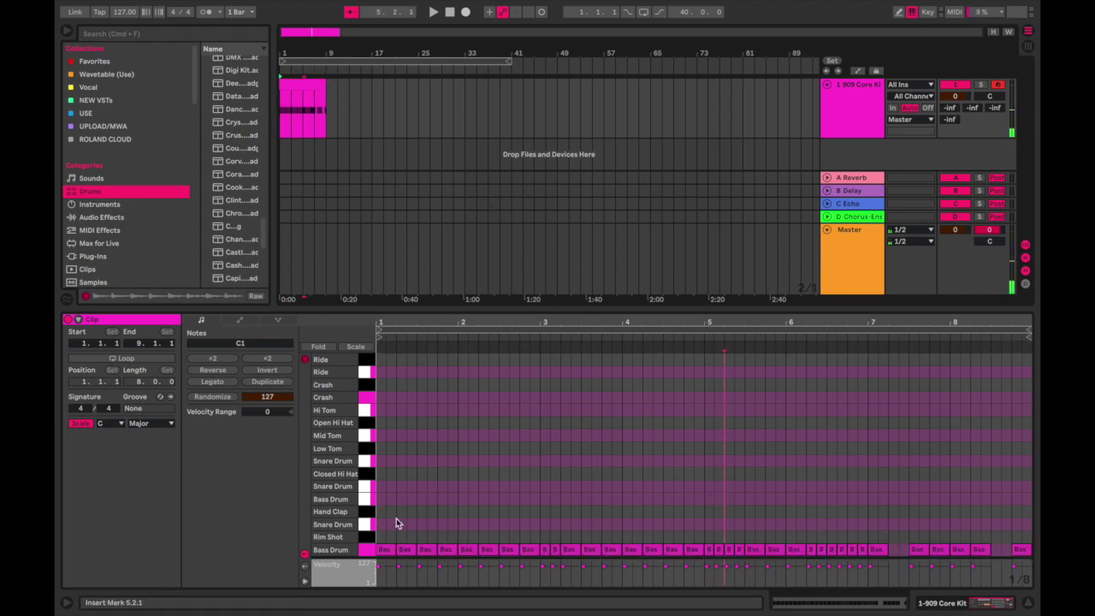
- Play the Bass Drum pattern from the clip's start and enlarge the note editor
drag(384, 497, 721, 566)
key(space)
click(548, 391)
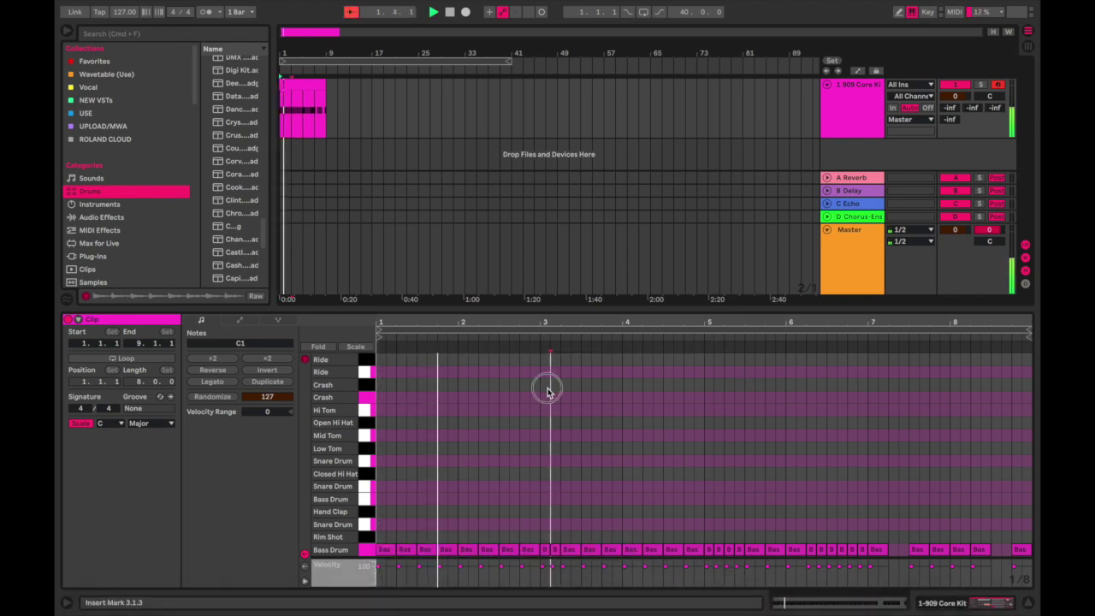
drag(625, 310, 625, 202)
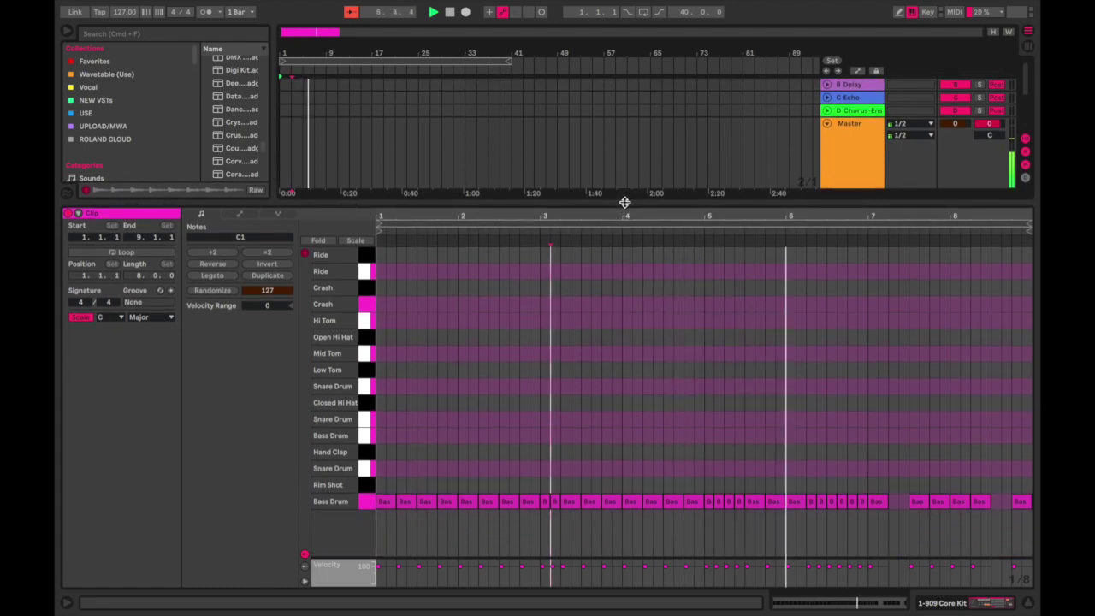
- Return to the full arrangement and loop playback over the eight-bar bass drum clip
key(alt+super+l)
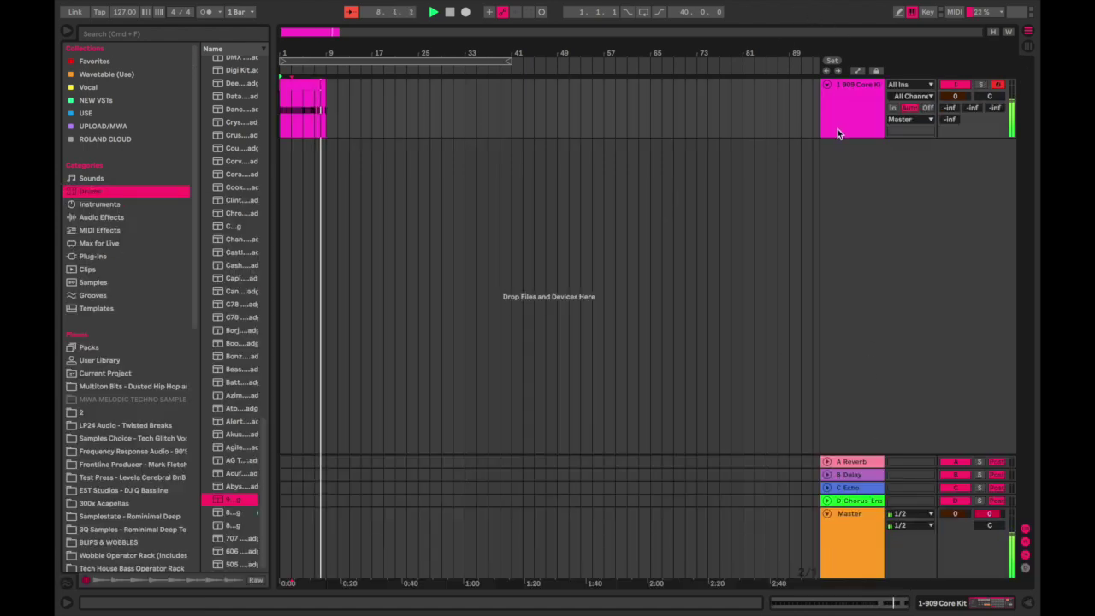
click(319, 84)
key(super+l)
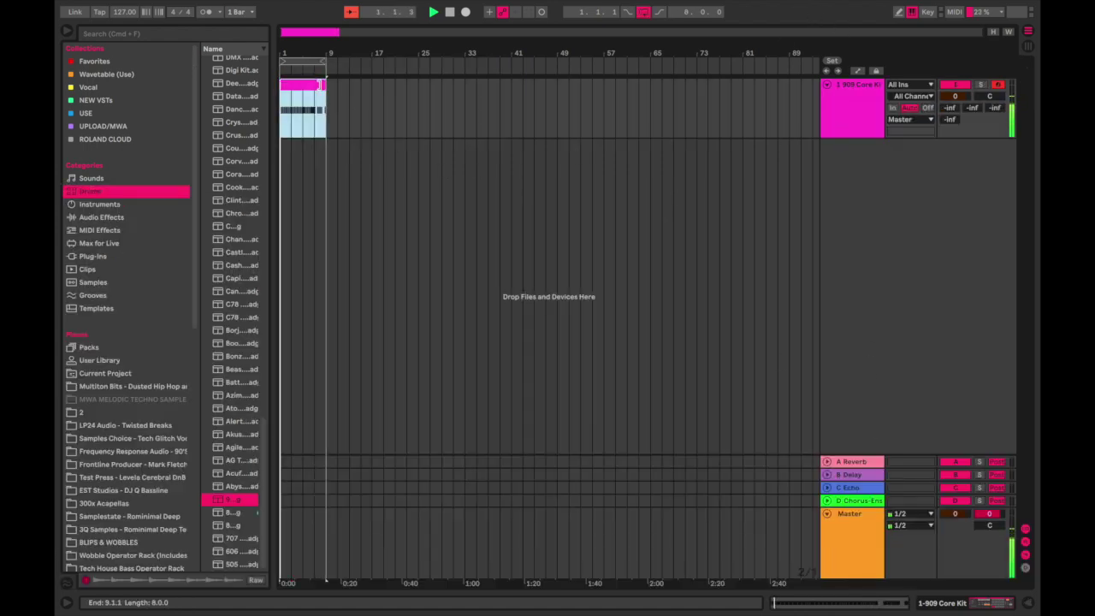
click(869, 111)
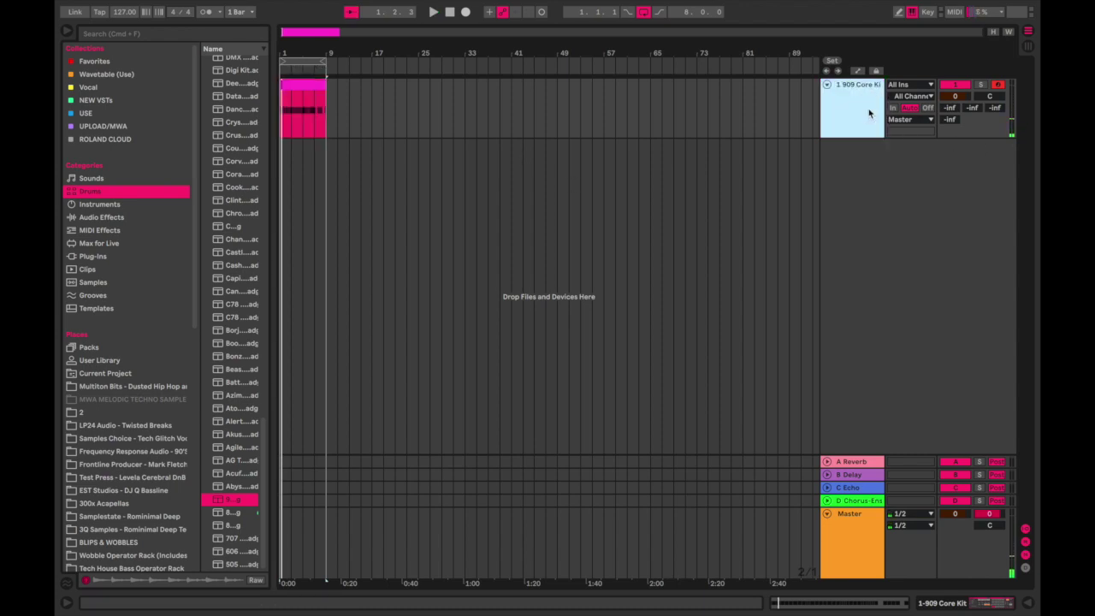
right_click(887, 188)
click(870, 113)
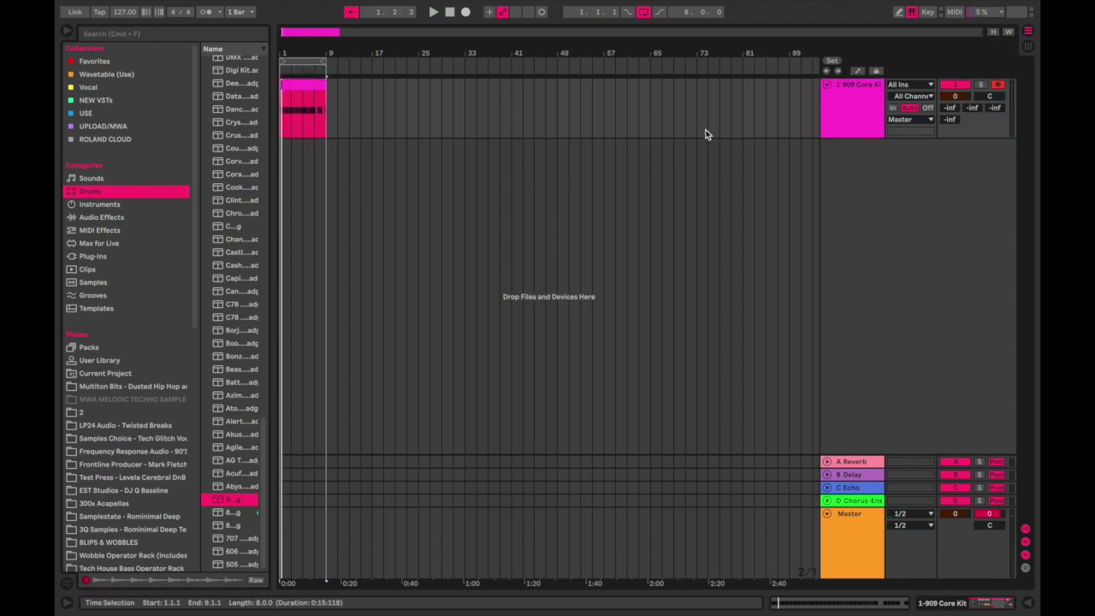
- Rename both the bass drum clip and its track as Kick
click(316, 86)
key(super+r)
text(Kick)
key(Return)
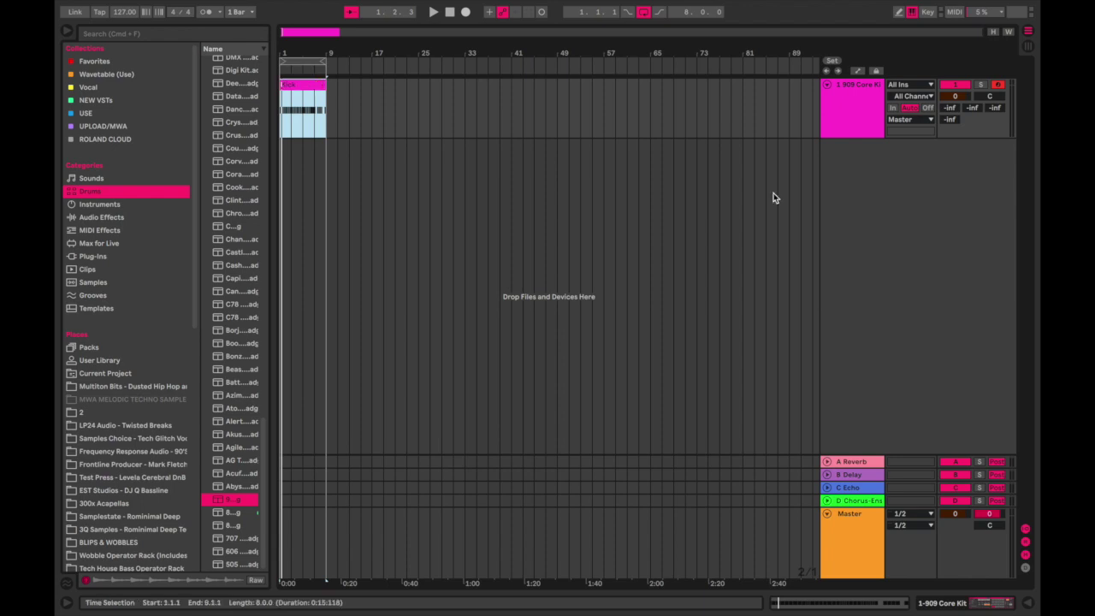
click(870, 96)
key(super+r)
text(Ki)
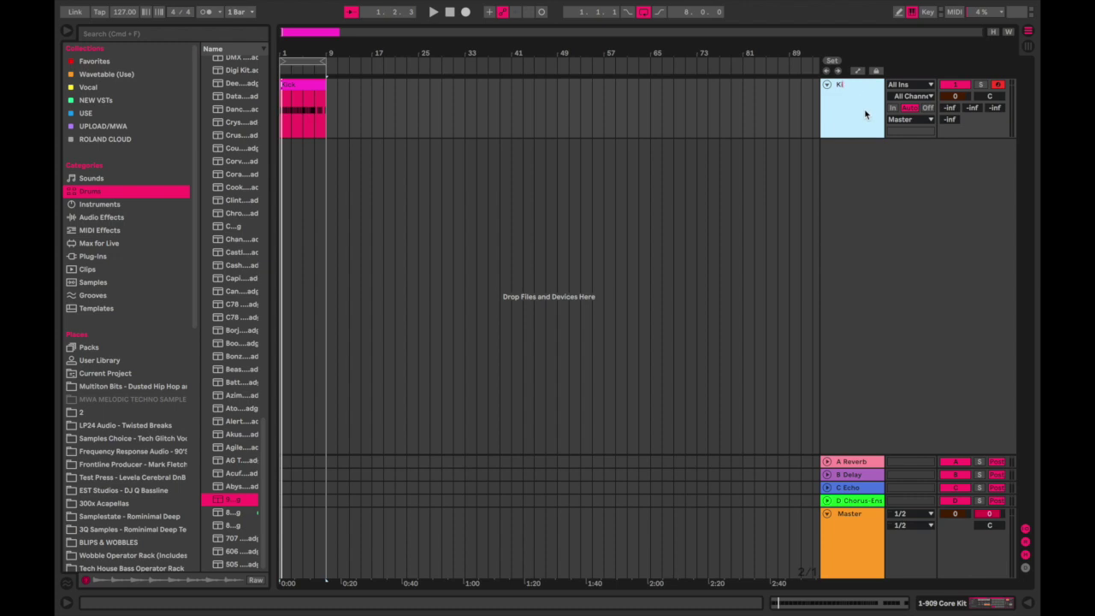
text(ck)
key(Return)
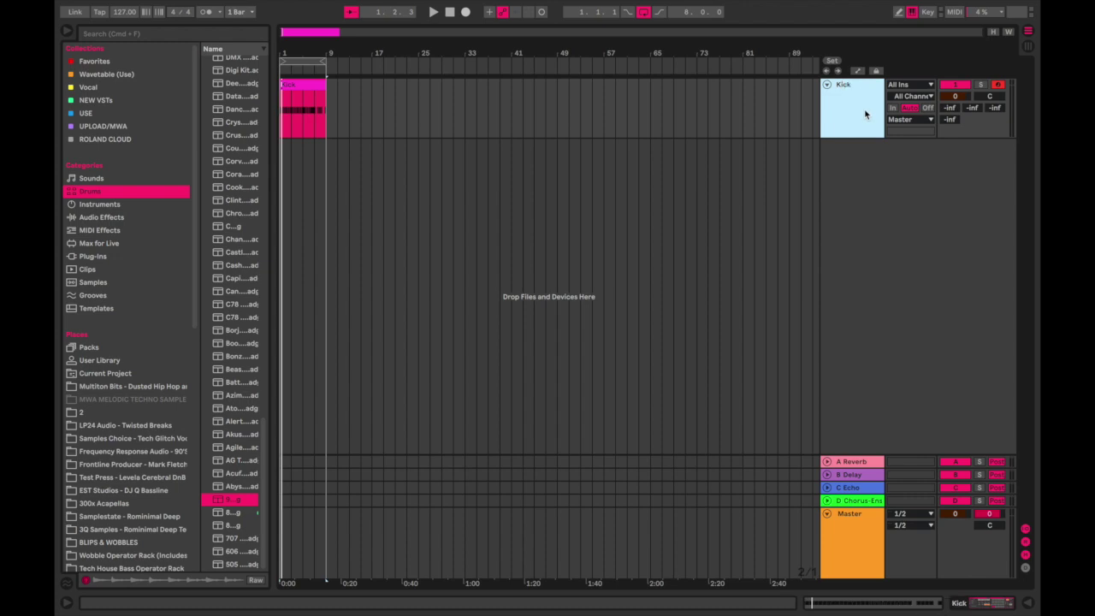
- Insert a new MIDI track below the Kick track and load the 909 Core Kit onto it
right_click(958, 178)
click(898, 190)
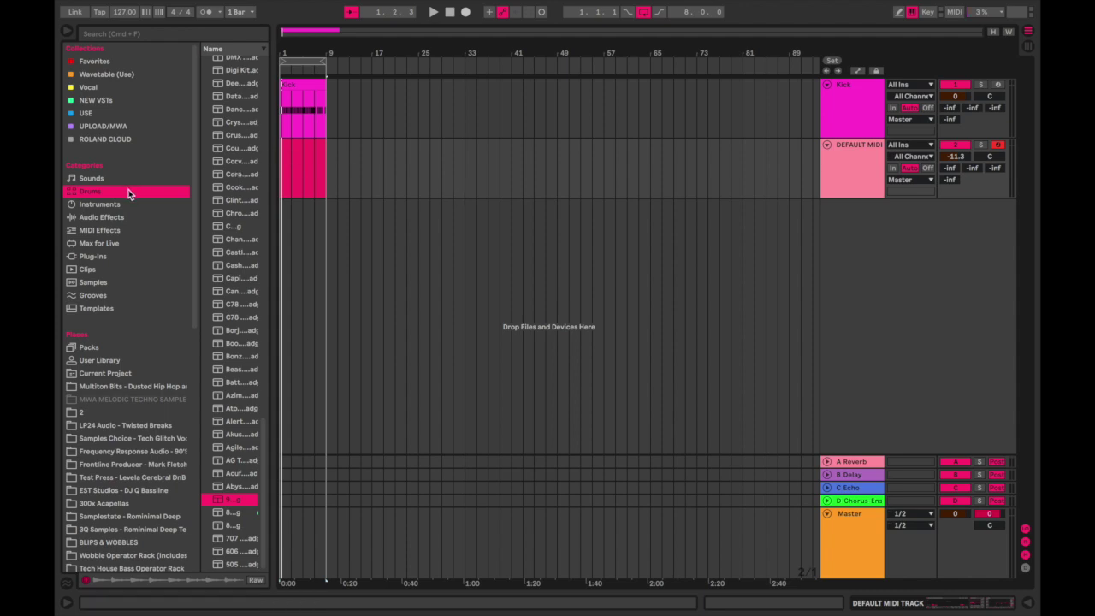
drag(229, 499, 337, 168)
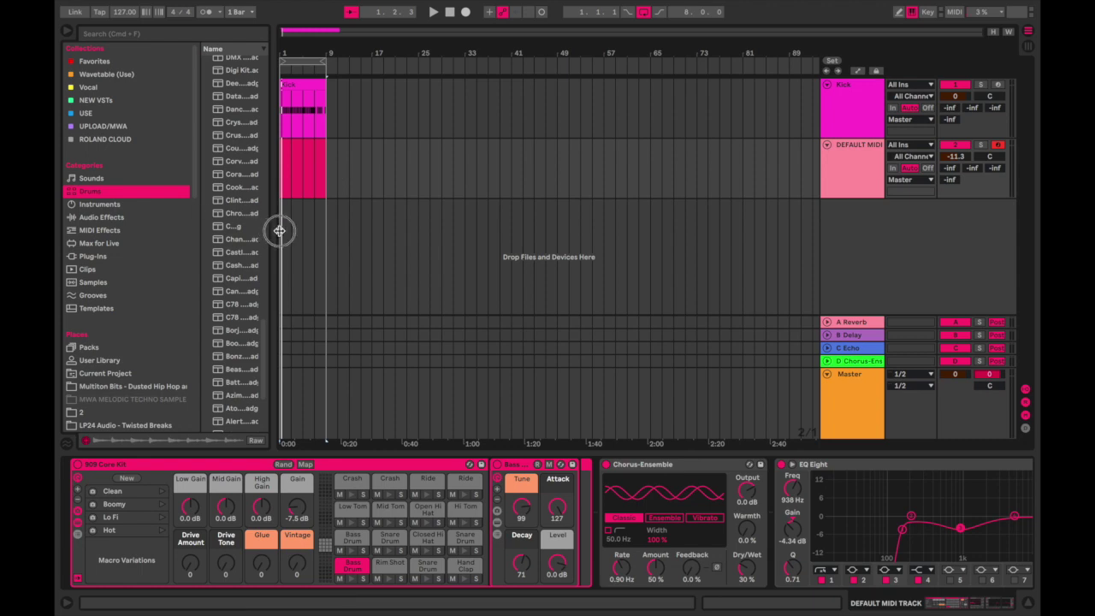
- Widen the browser, create a two-bar MIDI clip on the second track and audition the kit's sounds in its note editor
drag(271, 230, 351, 228)
double_click(367, 144)
click(403, 409)
click(366, 470)
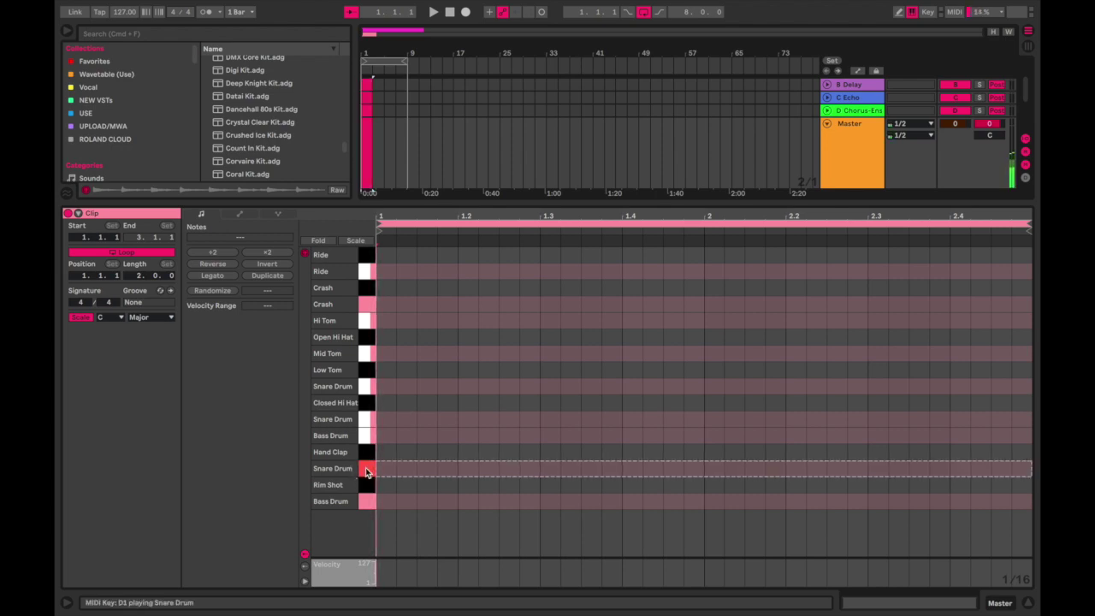
click(371, 275)
click(372, 276)
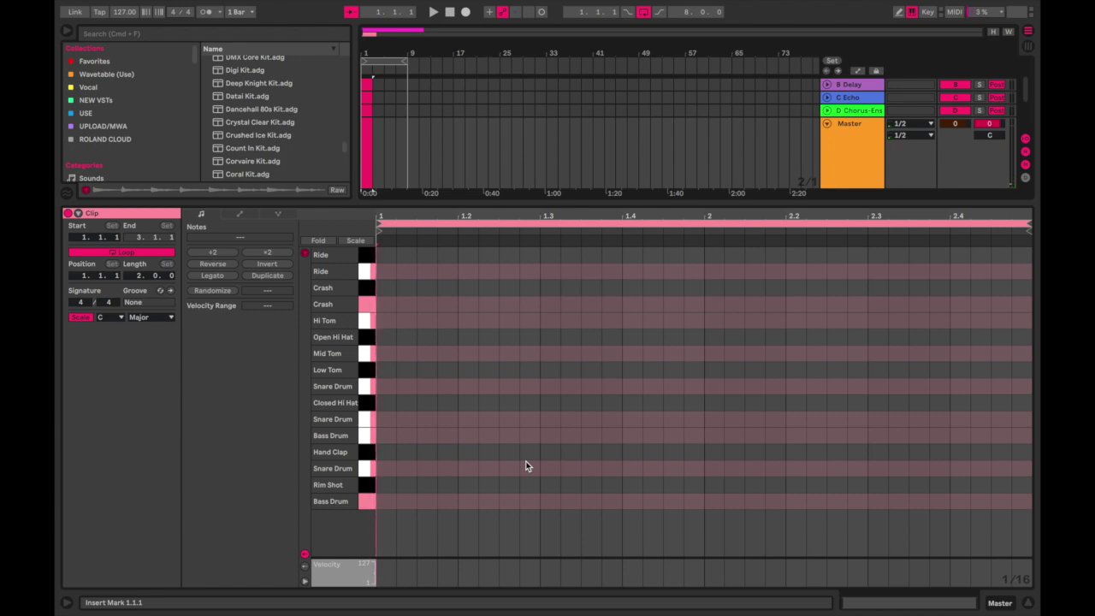
- Add one-beat Hand Clap notes on beats 2 and 4 of both bars
double_click(462, 453)
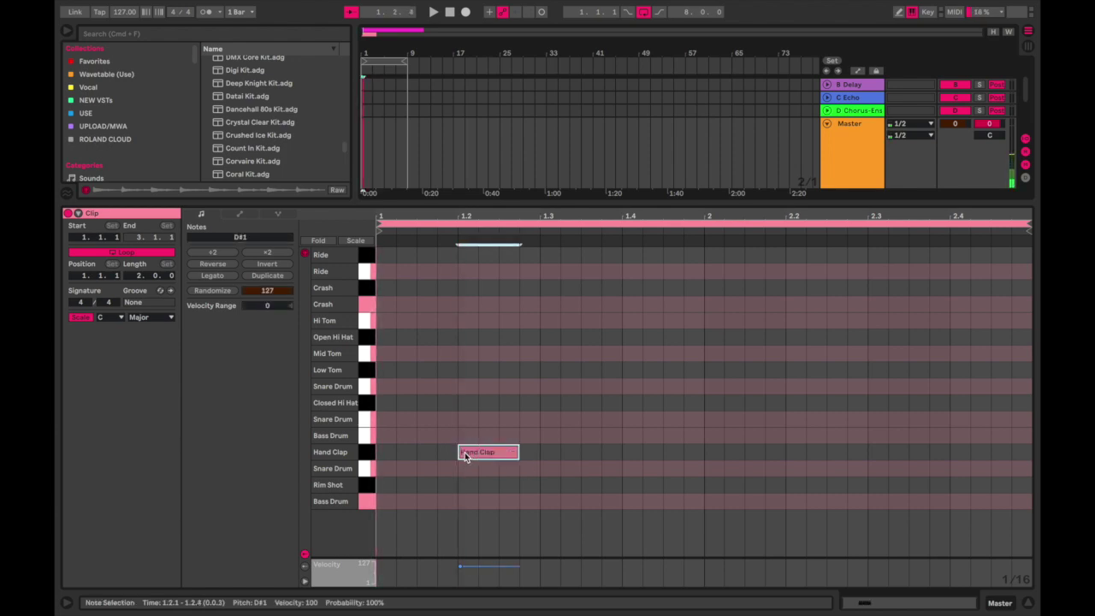
drag(511, 388, 332, 514)
key(super+d)
key(super+d)
key(super+d)
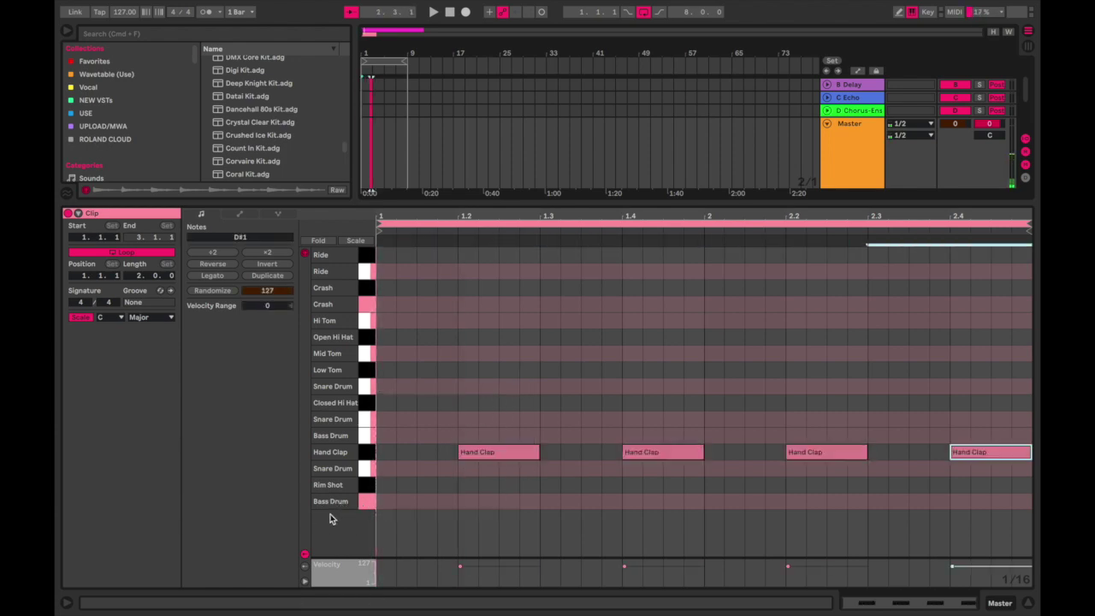
- Replace the Hand Clap on beat 2 of bar 2 with two eighth notes and lower the first one's velocity to 83
click(816, 452)
key(shift+Left)
key(super+d)
click(804, 450)
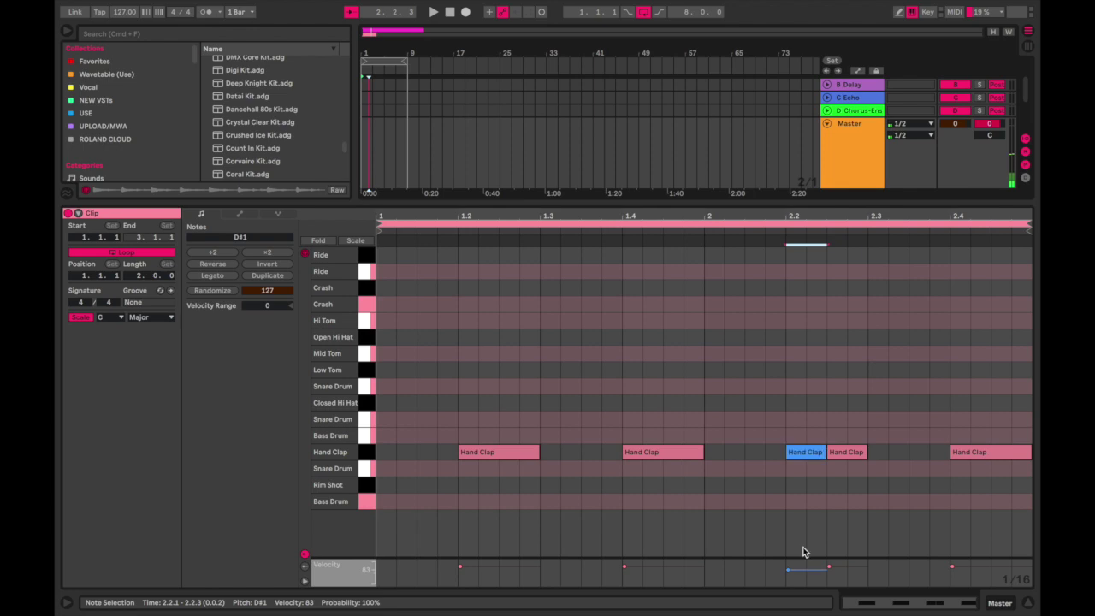
click(837, 504)
click(828, 414)
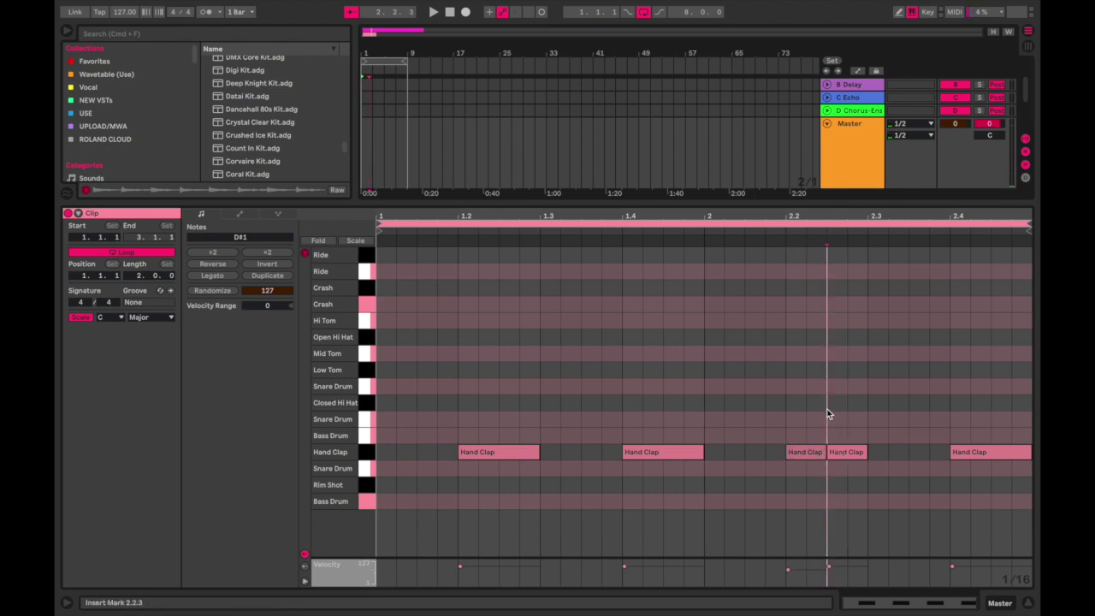
- Extend the hand clap clip to eight bars to match the Kick clip and name it Clap
click(835, 203)
key(space)
drag(371, 145, 404, 144)
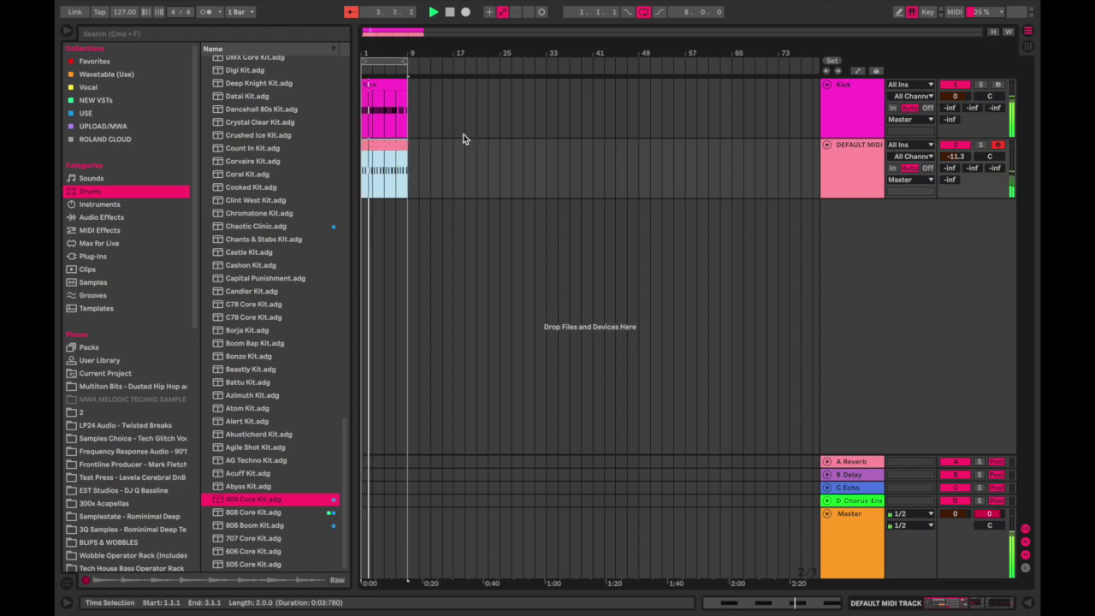
click(399, 146)
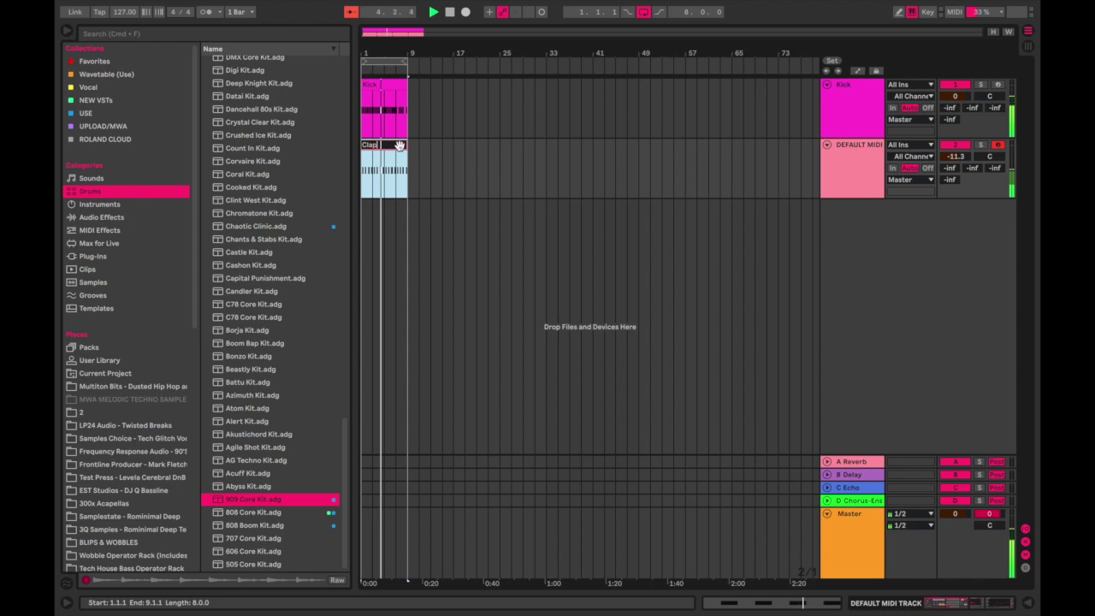
- Insert a third MIDI track below the clap track and load the 909 Core Kit onto it
right_click(845, 246)
key(Down)
key(Down)
key(Return)
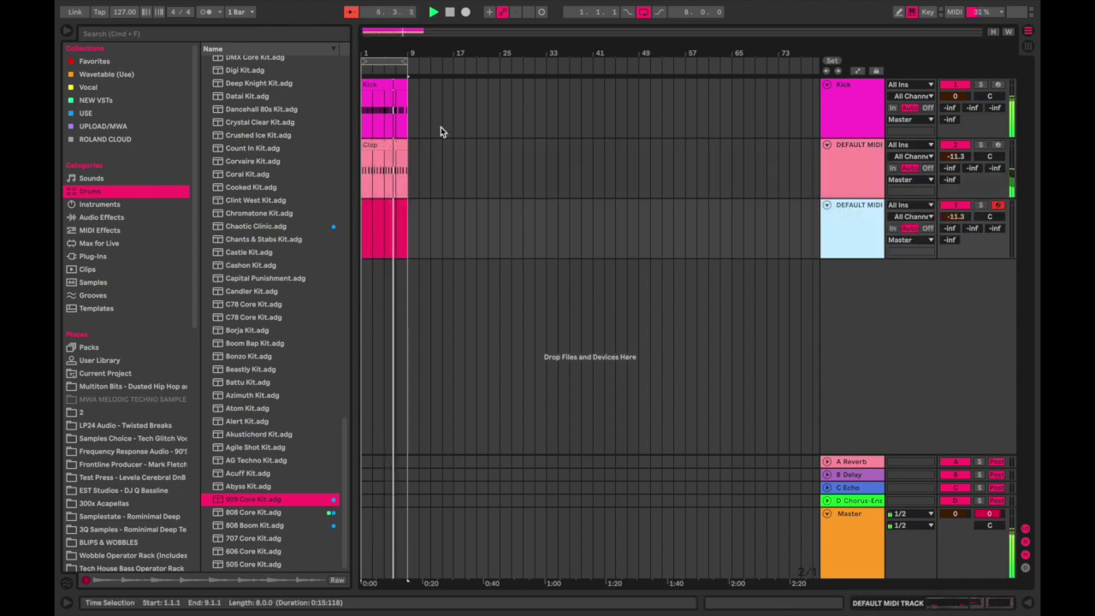
drag(245, 497, 393, 226)
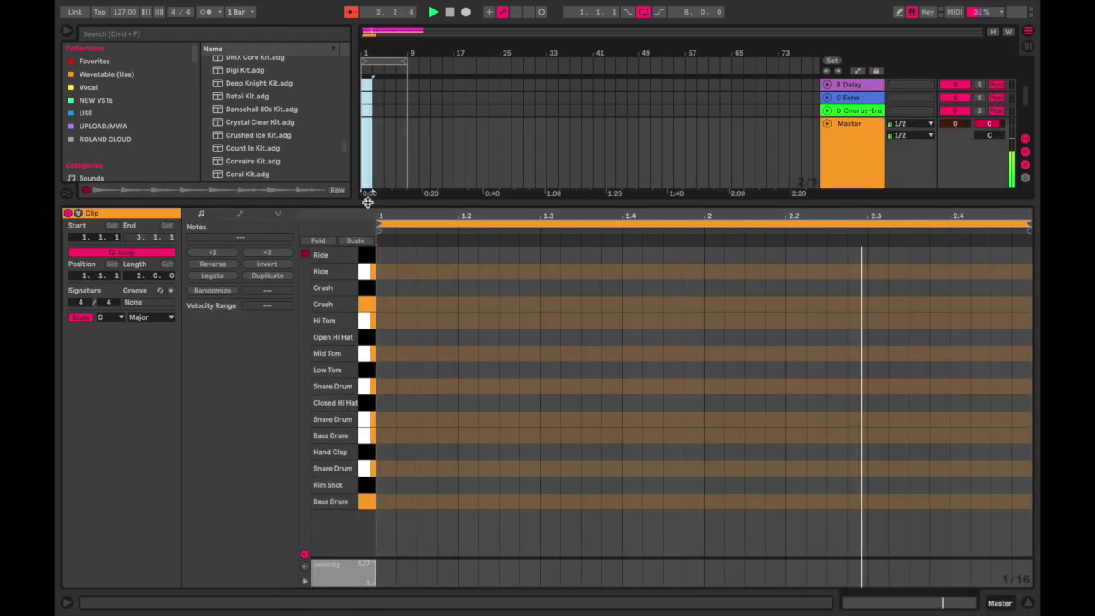
- Create a two-bar MIDI clip on the third track and audition the Ride and Crash sounds
double_click(368, 202)
key(space)
click(369, 271)
click(367, 305)
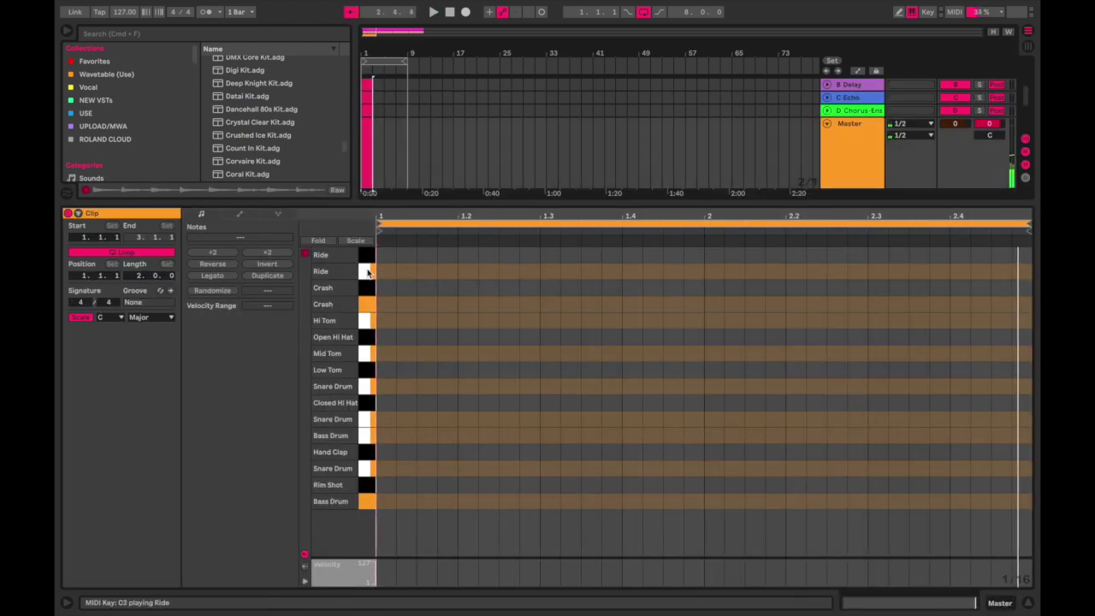
click(371, 299)
click(372, 303)
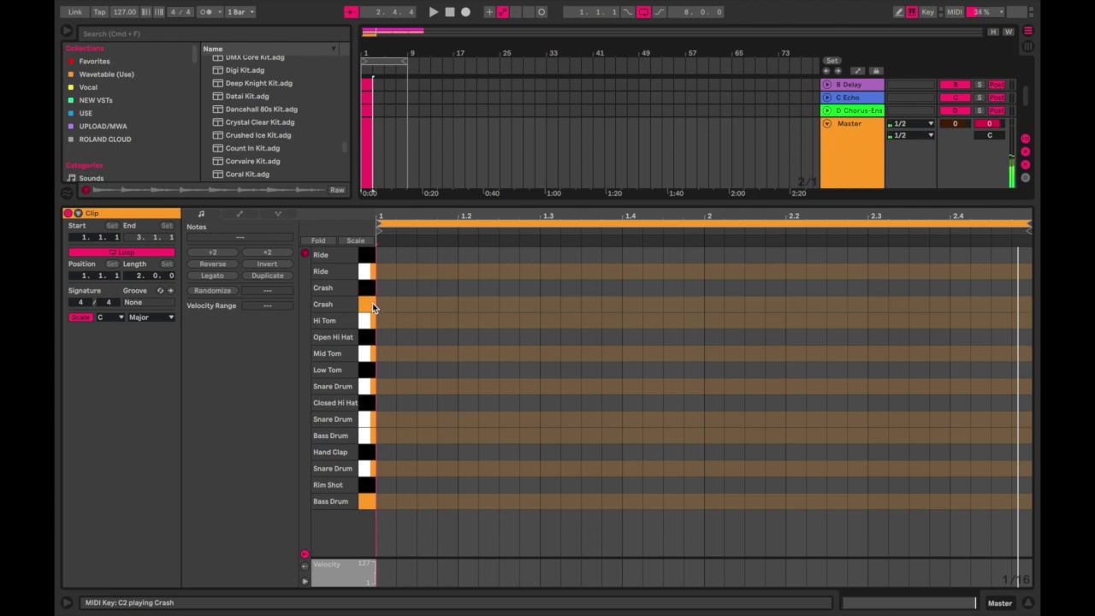
click(369, 268)
- Place sixteenth Ride notes at 1.1.3 and 1.2.3, the off-beats of the first two beats
scroll(408, 272, up, 5)
scroll(408, 272, left, 3)
double_click(494, 273)
double_click(556, 270)
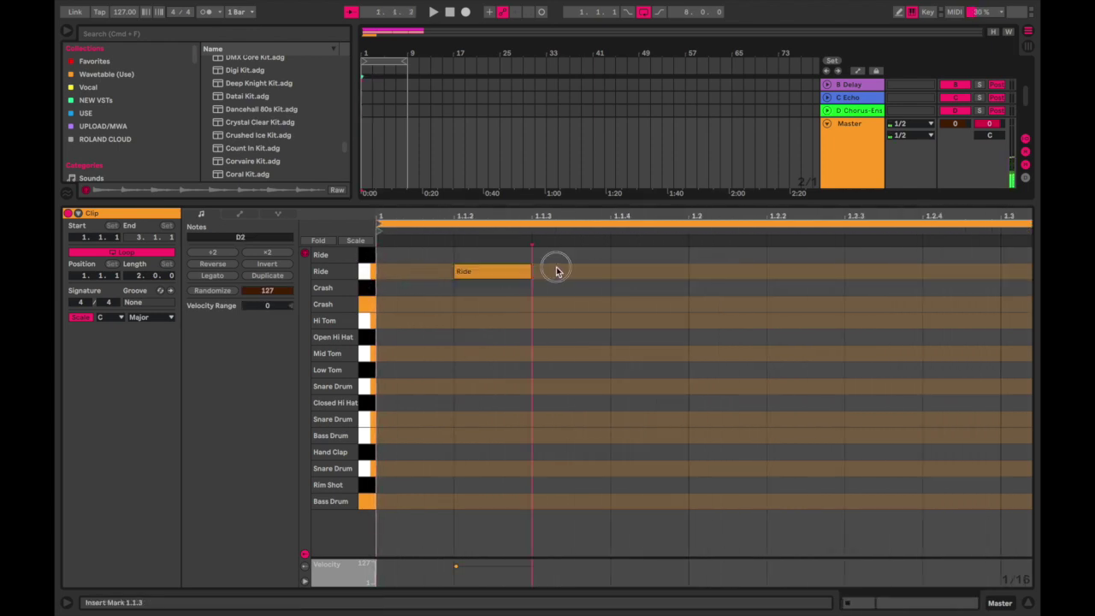
scroll(556, 269, down, 5)
double_click(404, 273)
scroll(404, 275, up, 4)
scroll(406, 274, down, 4)
scroll(550, 267, up, 3)
double_click(566, 267)
scroll(567, 271, down, 3)
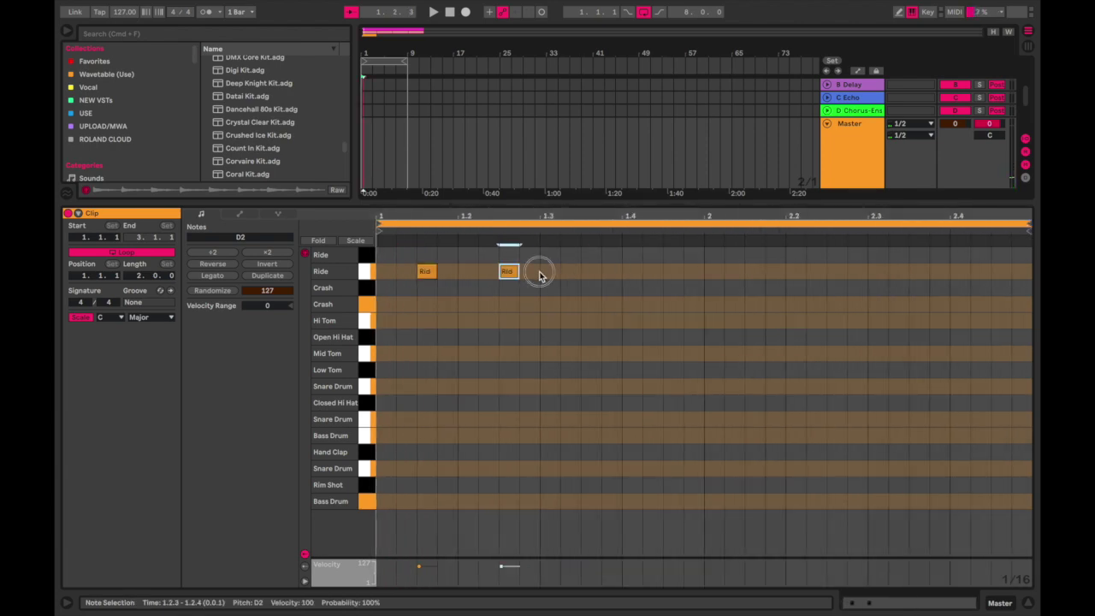
- Duplicate the Ride notes onto every off-beat of the two bars and play the pattern
key(ctrl+a)
key(ctrl+d)
key(ctrl+d)
key(ctrl+d)
key(space)
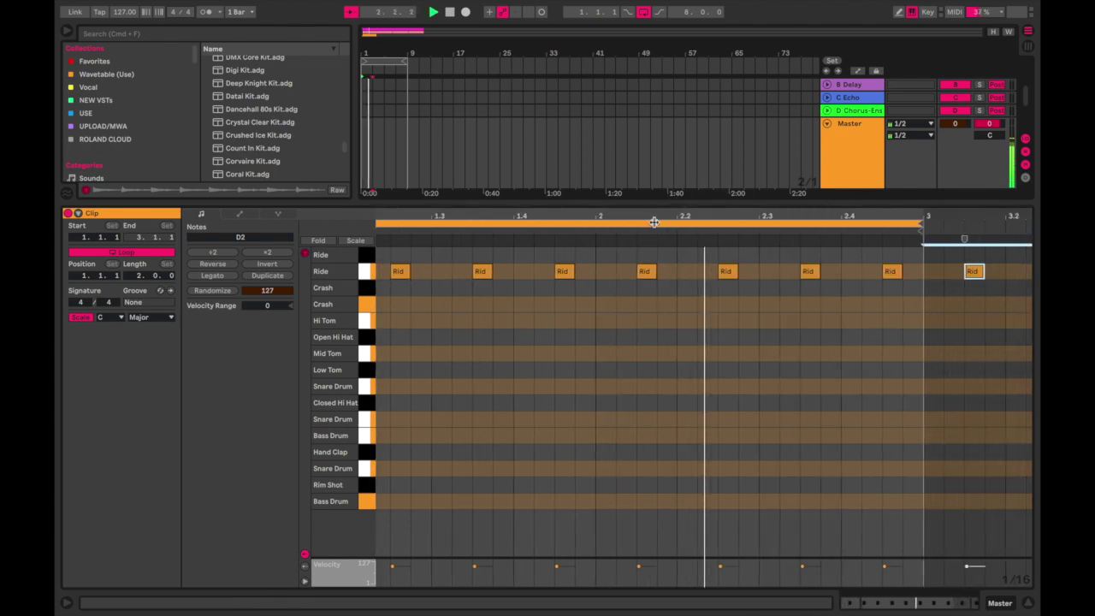
- Extend the ride clip to eight bars in the arrangement and name it Ride
key(super+alt+l)
drag(373, 203, 403, 204)
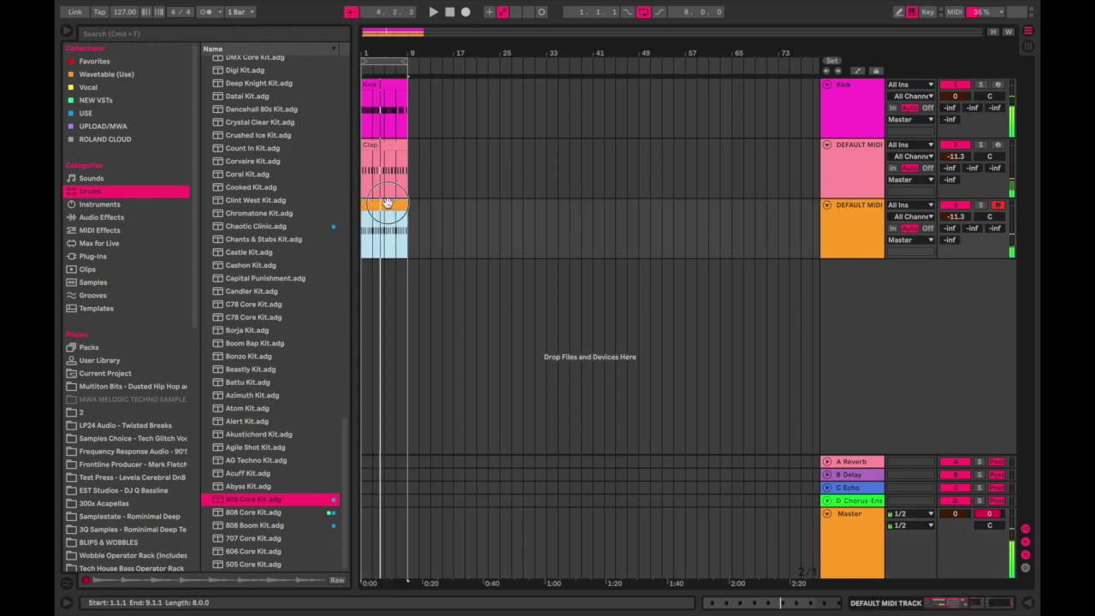
text(Ride)
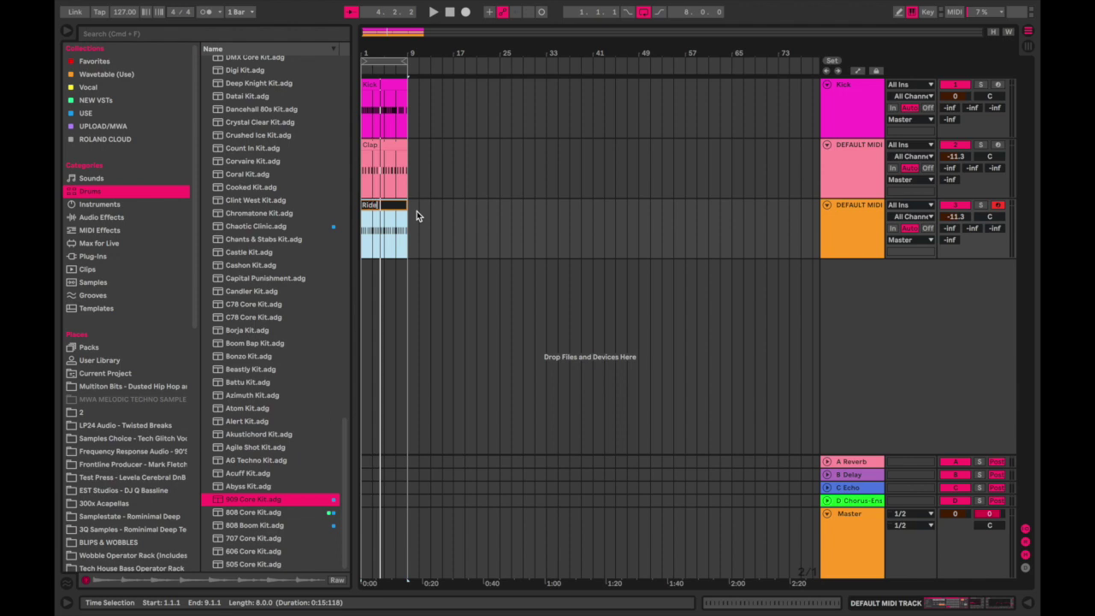
key(Return)
- Split off the first two bars of the Ride clip, add a softer sixteenth Ride note at 1.2.2 and play it
double_click(374, 208)
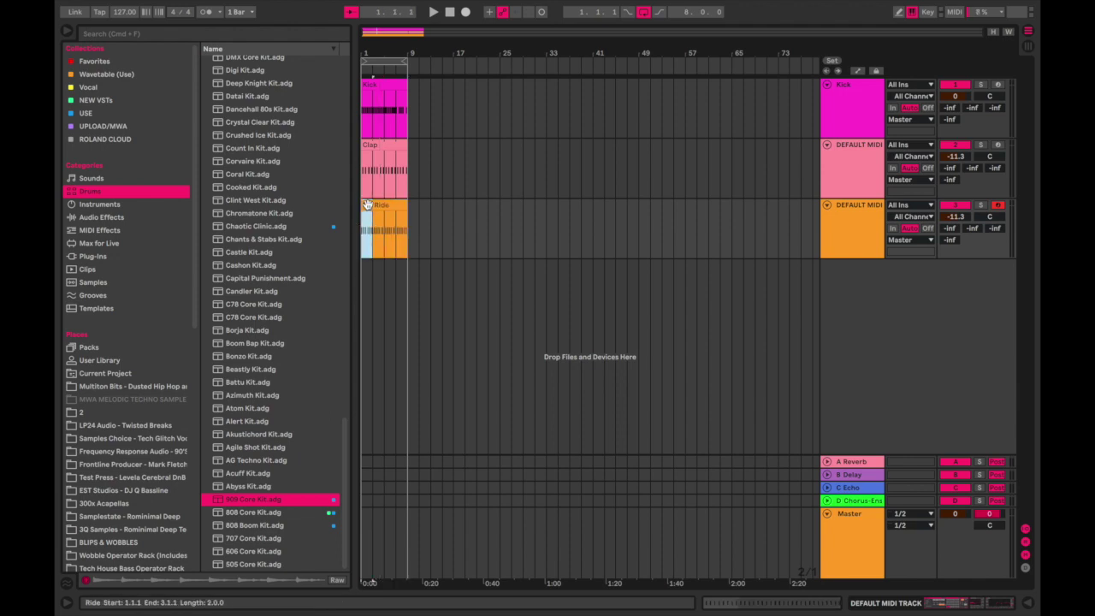
key(space)
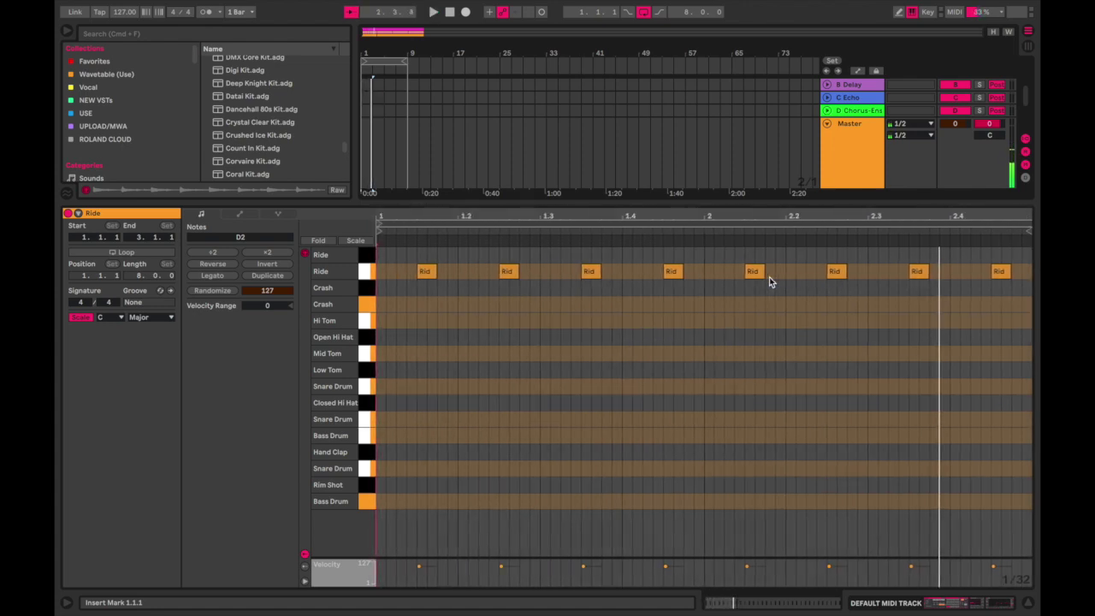
scroll(661, 298, down, 5)
scroll(402, 263, up, 5)
click(466, 271)
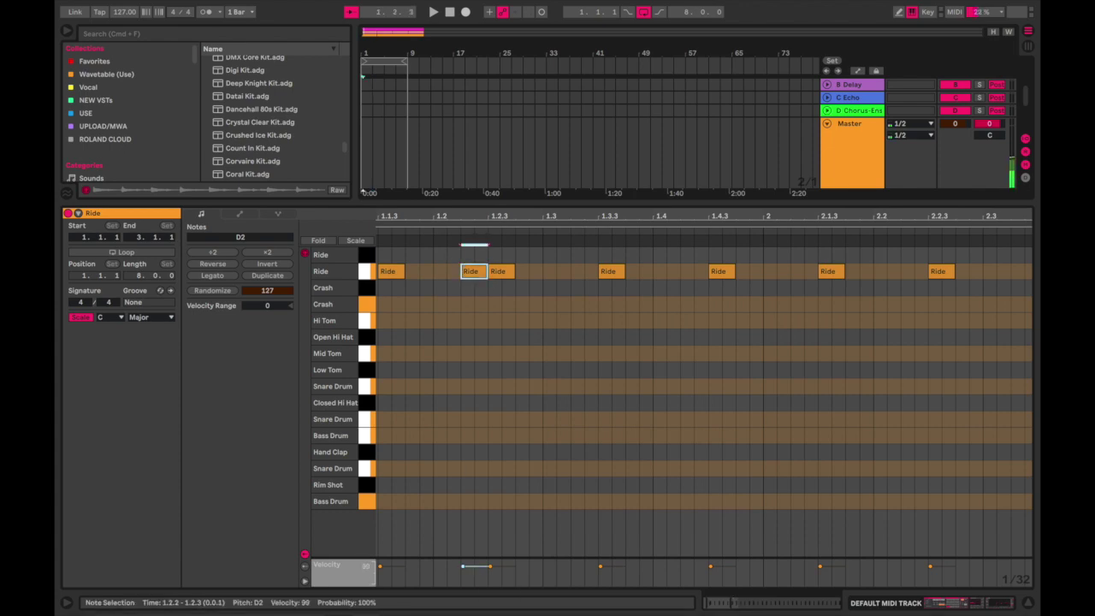
click(489, 437)
scroll(489, 437, down, 5)
key(space)
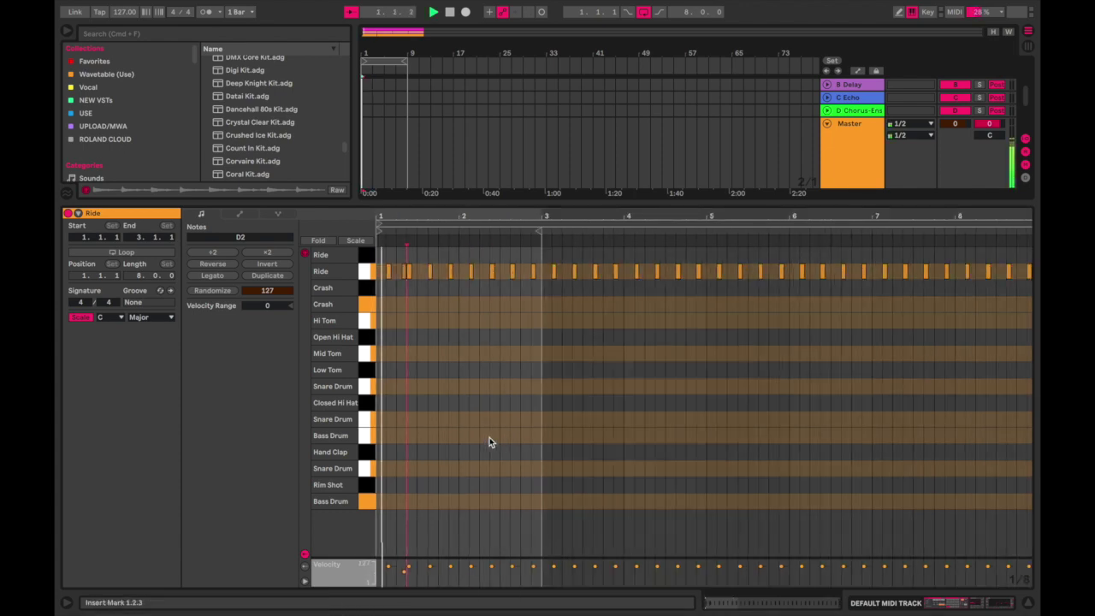
- Duplicate the edited two-bar Ride clip until it fills eight bars and consolidate the copies
scroll(489, 437, up, 3)
key(alt+super+l)
click(368, 206)
key(super+d)
key(super+d)
key(super+d)
drag(410, 217, 348, 220)
key(super+j)
- Split off bars 7 and 8 of the Ride clip and add a sixteenth Ride note at 8.2.2 with velocity 89
scroll(446, 229, up, 5)
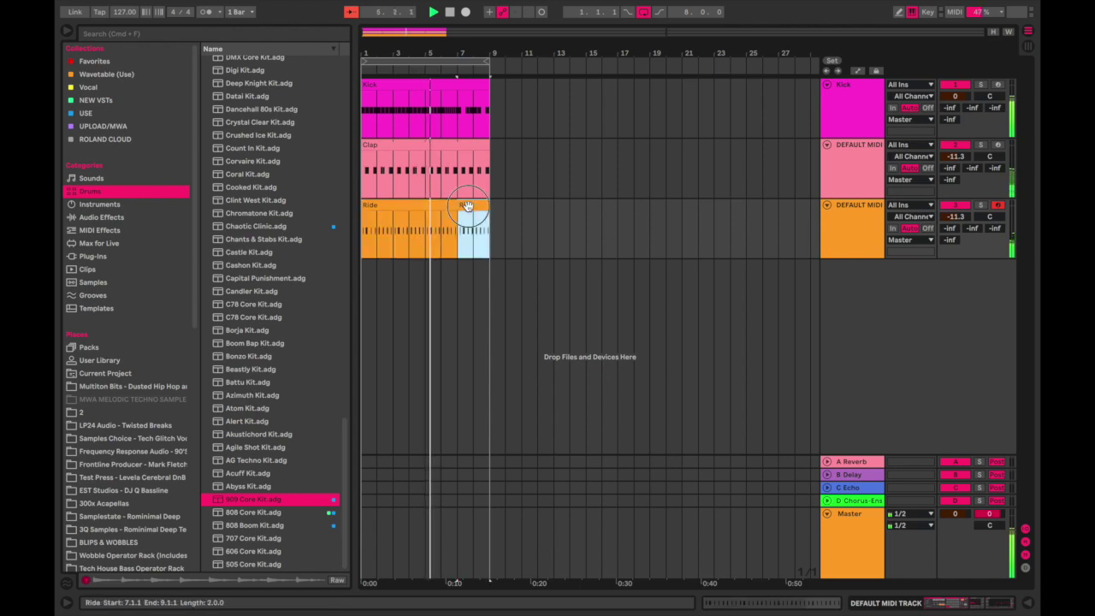
double_click(456, 219)
double_click(811, 272)
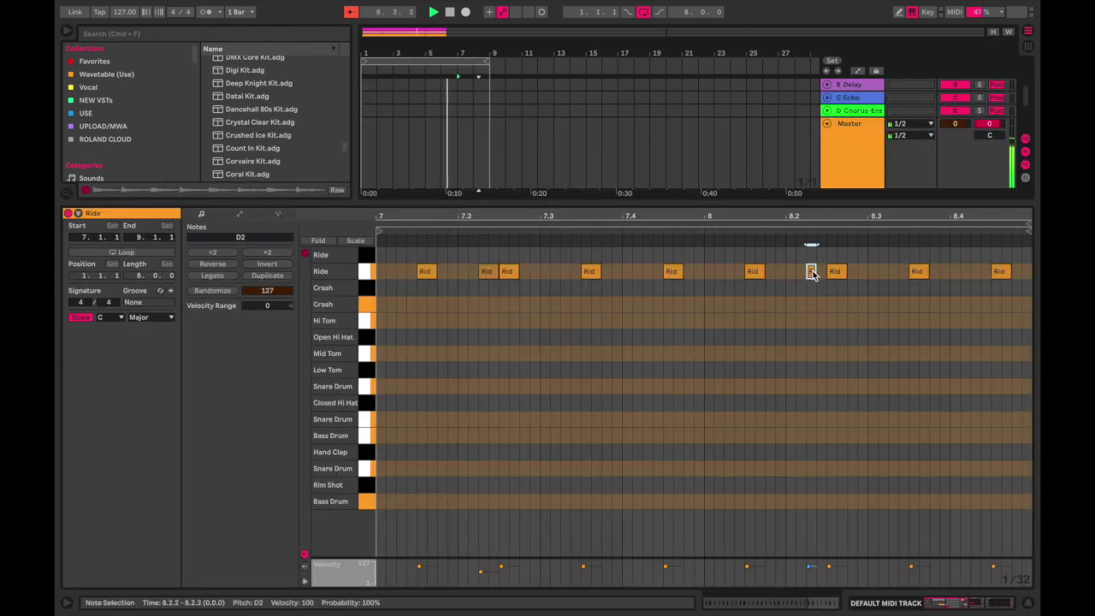
drag(809, 566, 809, 569)
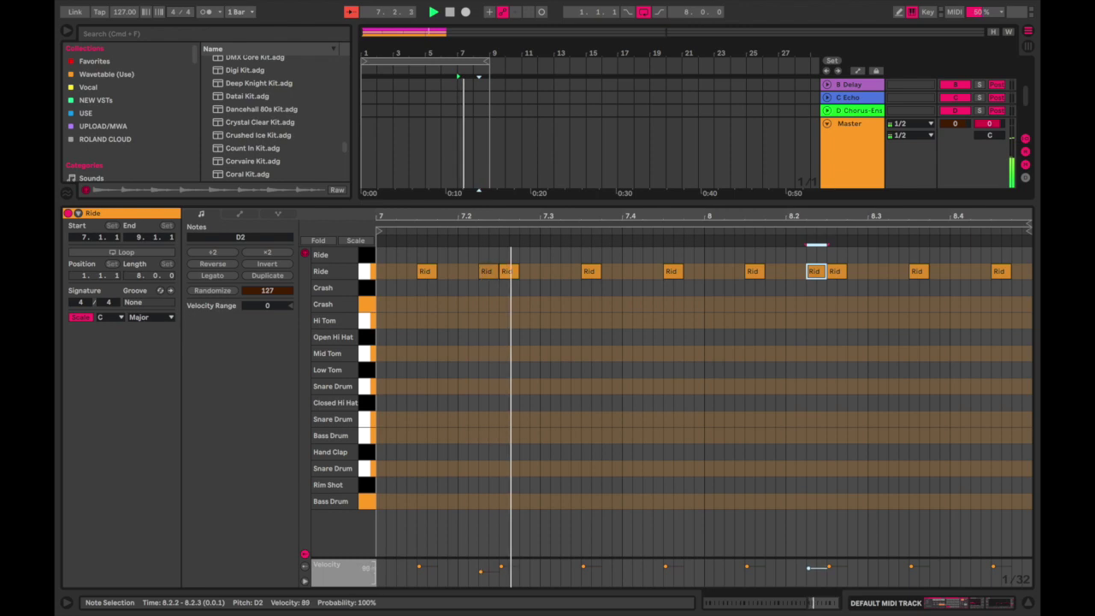
- Return to the arrangement and consolidate the Ride clips into one eight-bar clip
drag(808, 202, 807, 202)
double_click(808, 202)
drag(491, 245, 350, 243)
- Insert a fourth MIDI track, load the 909 Core Kit on it and create a one-bar clip at bar 1
right_click(930, 308)
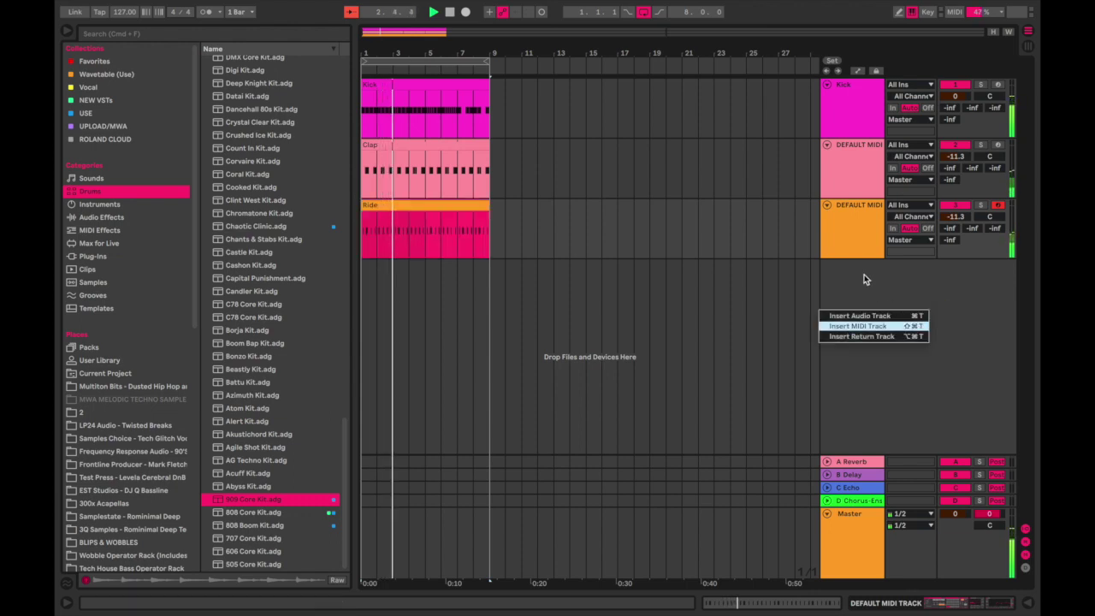
click(858, 326)
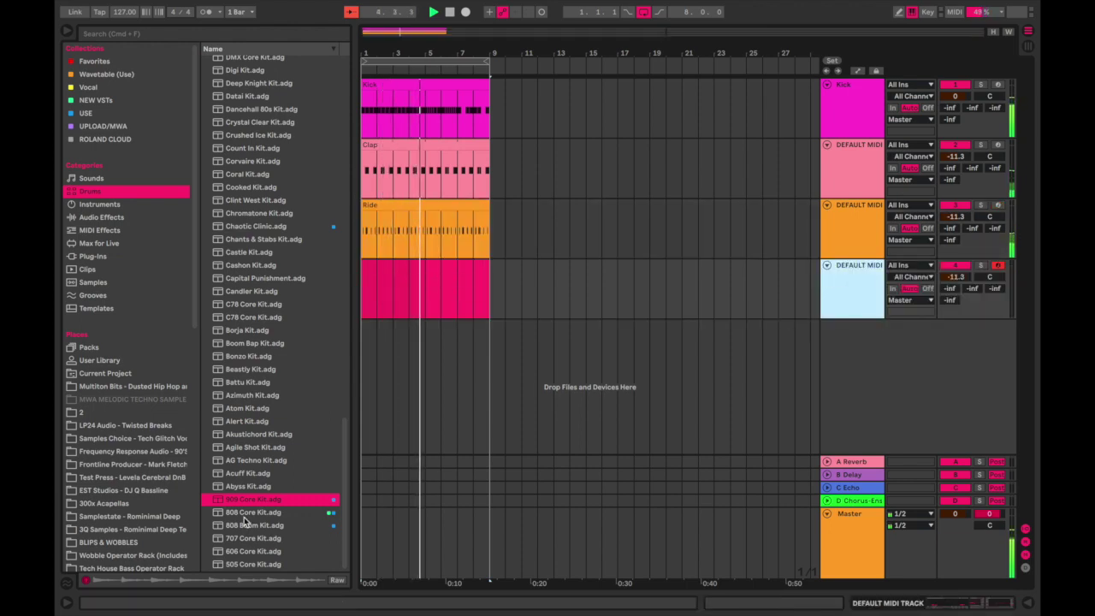
drag(257, 504, 472, 323)
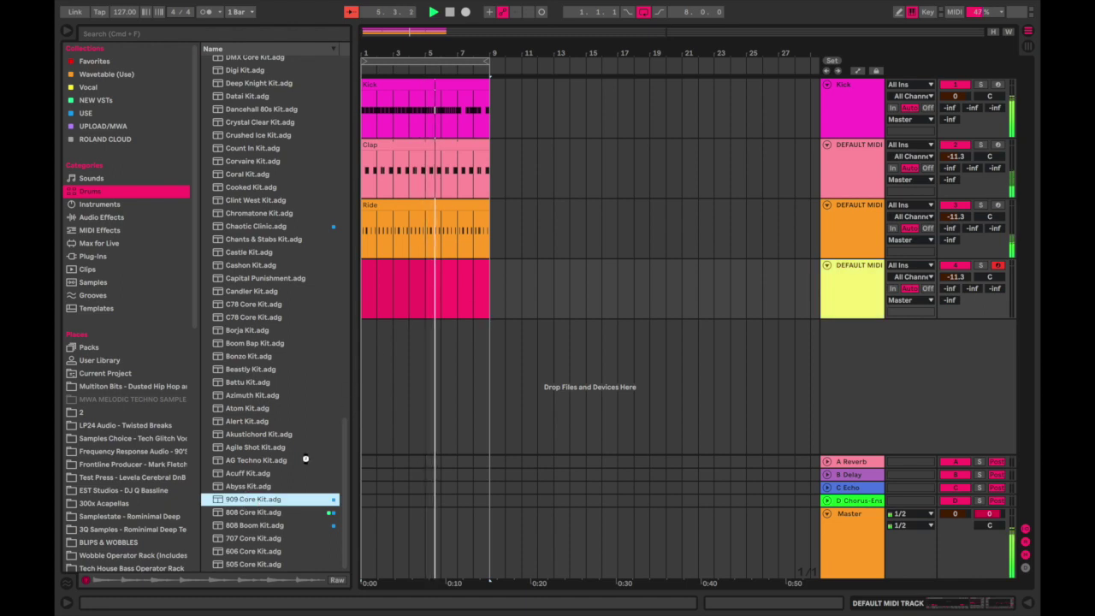
double_click(372, 266)
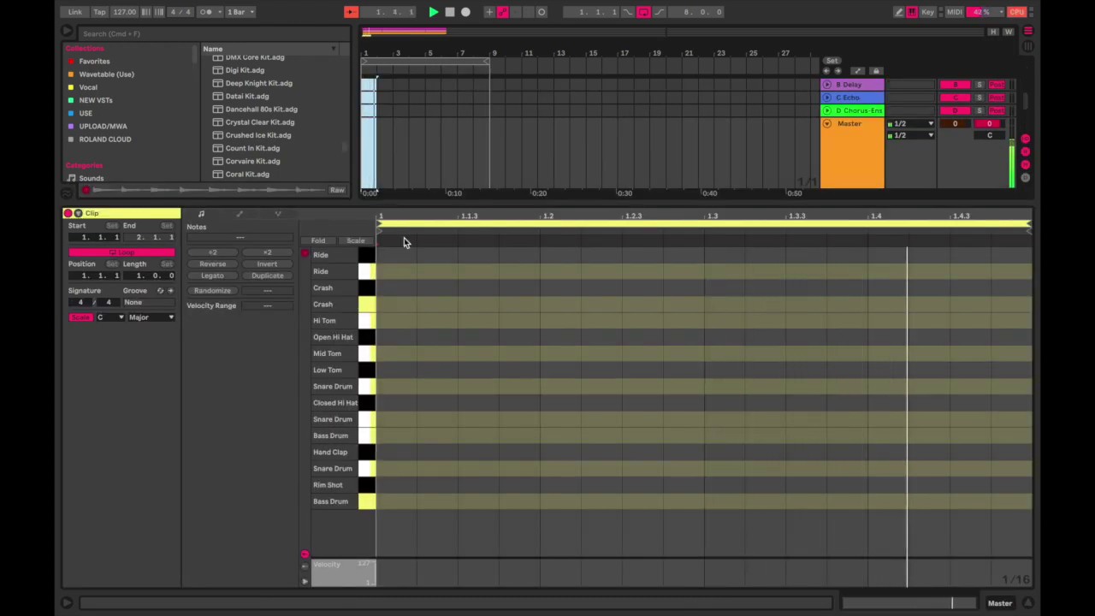
- Audition the kit's crash, hi-hat, tom and snare sounds to choose one for the new clip
click(374, 306)
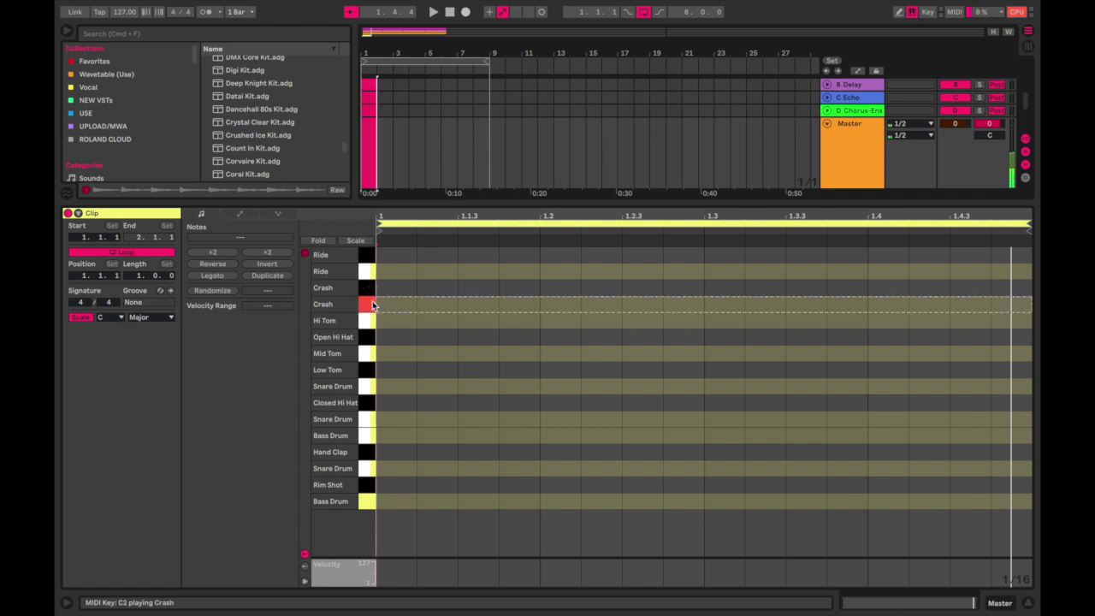
click(368, 337)
click(366, 320)
click(369, 358)
click(368, 385)
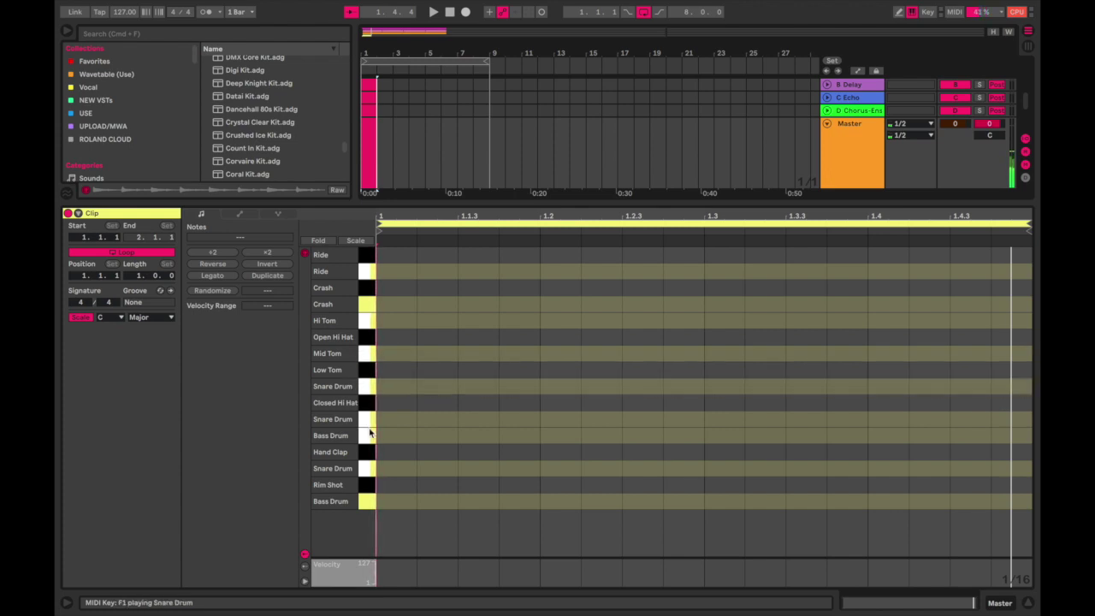
click(368, 402)
click(370, 387)
click(369, 425)
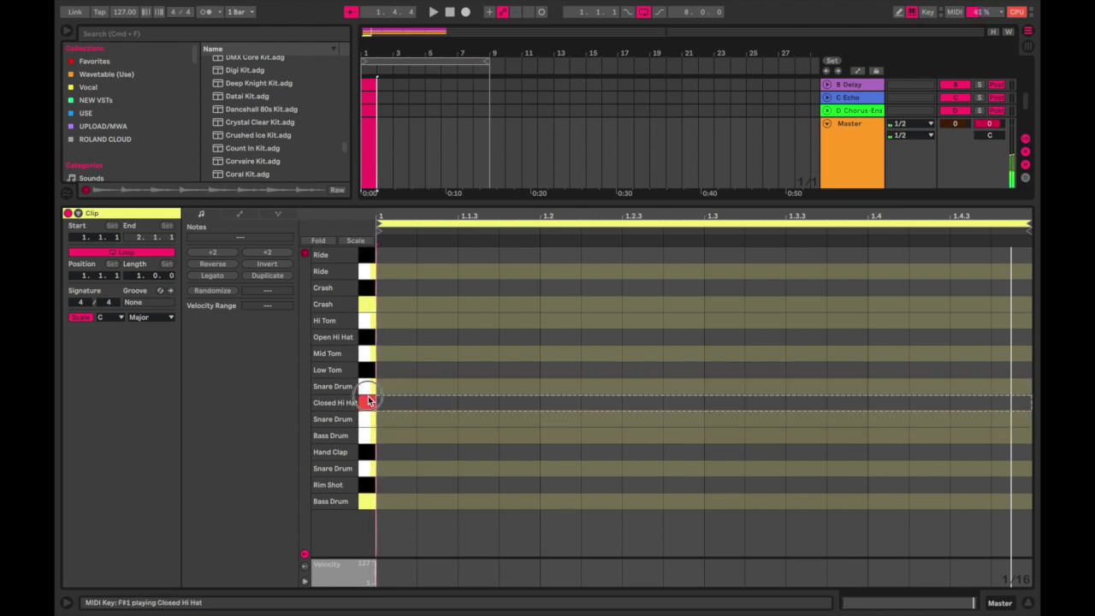
click(365, 467)
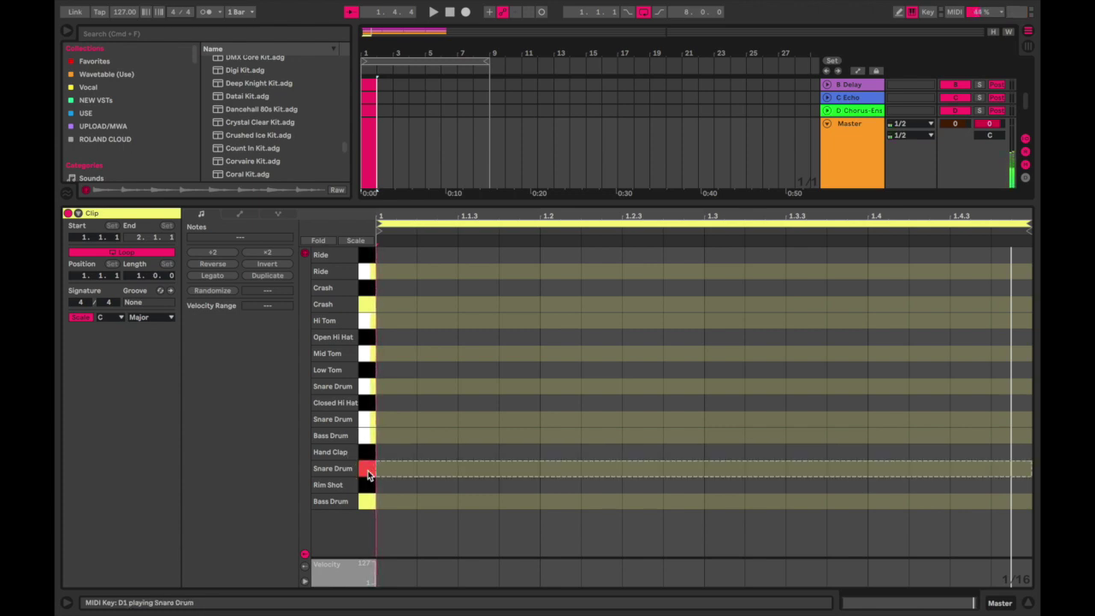
- Add D1 Snare Drum sixteenths at 1.1.2, 1.1.3 and 1.1.4, repeat the half-bar pattern from 1.3.2 and play it
double_click(443, 469)
double_click(478, 468)
double_click(519, 467)
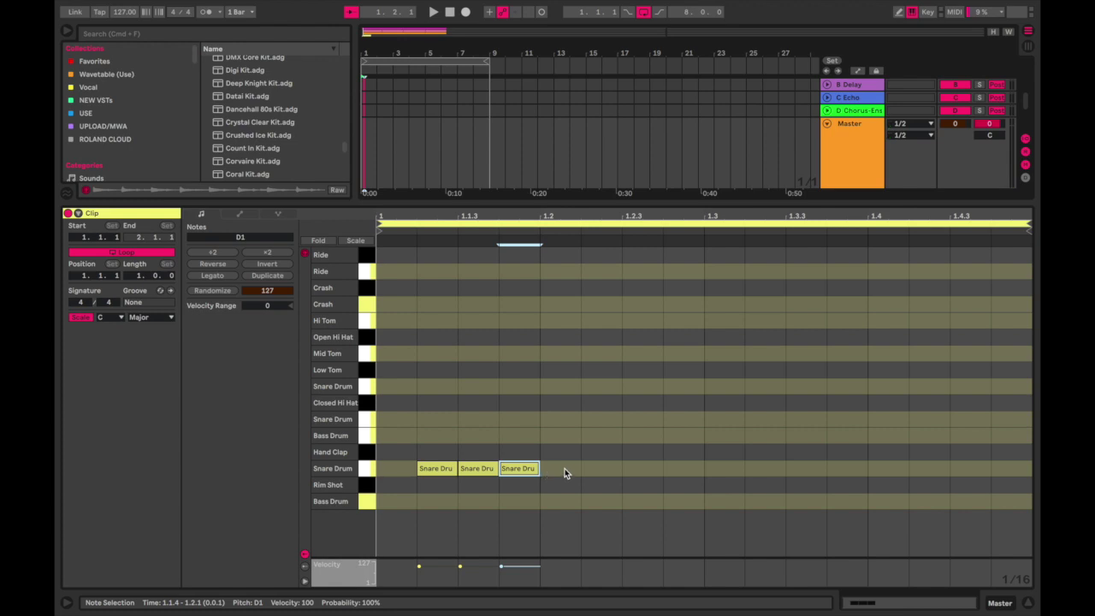
drag(693, 460, 300, 452)
key(super+d)
key(space)
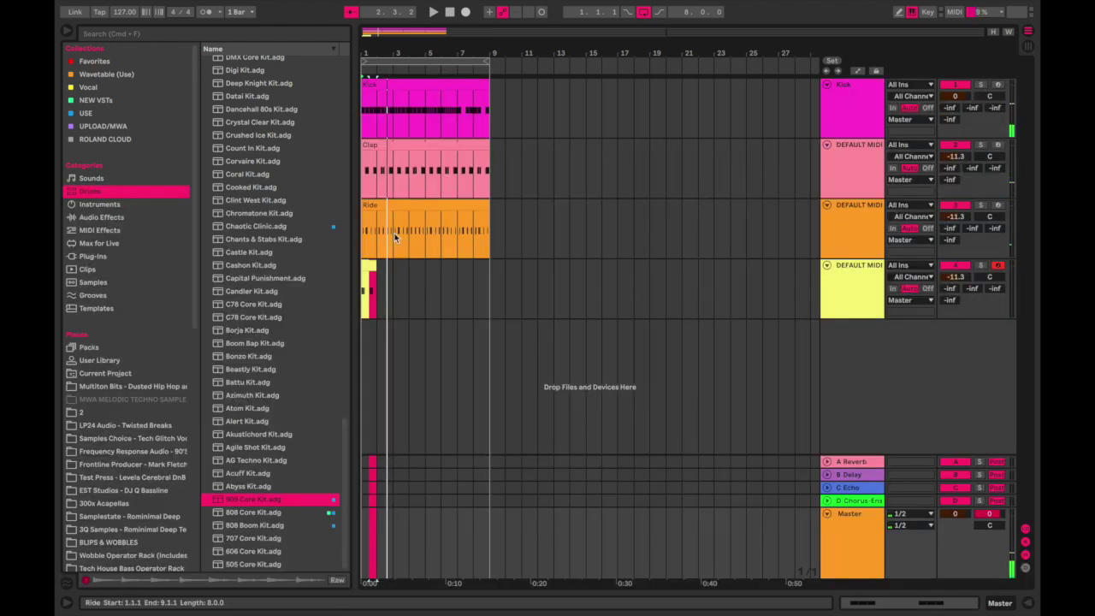
- Duplicate the one-bar snare clip to bar 2 and delete the copy's first group of three snare notes
click(368, 266)
key(super+d)
double_click(384, 264)
drag(425, 438, 504, 539)
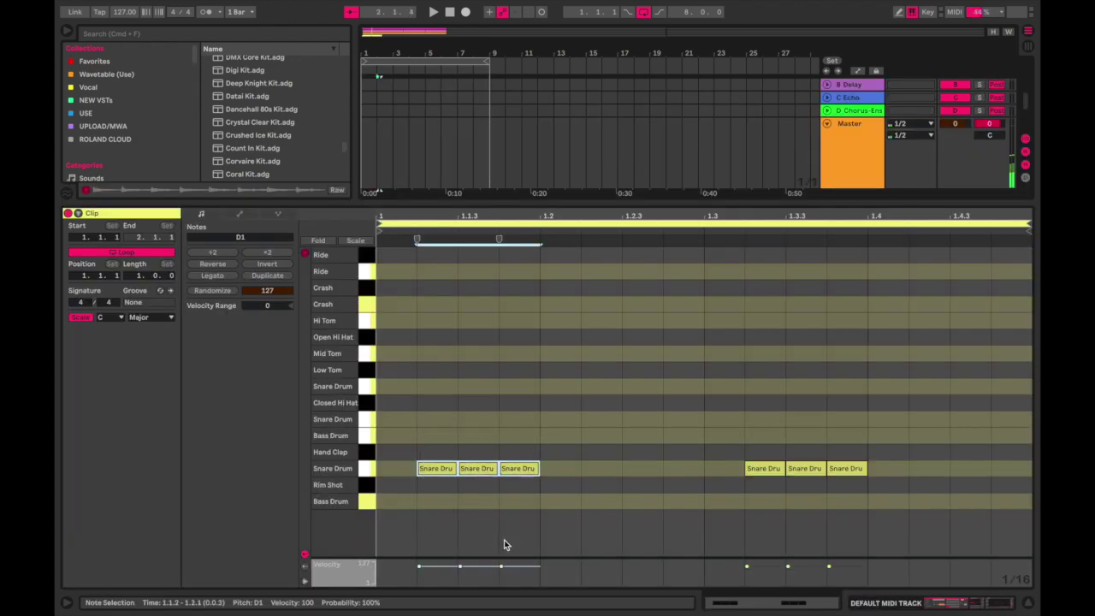
key(Delete)
double_click(651, 202)
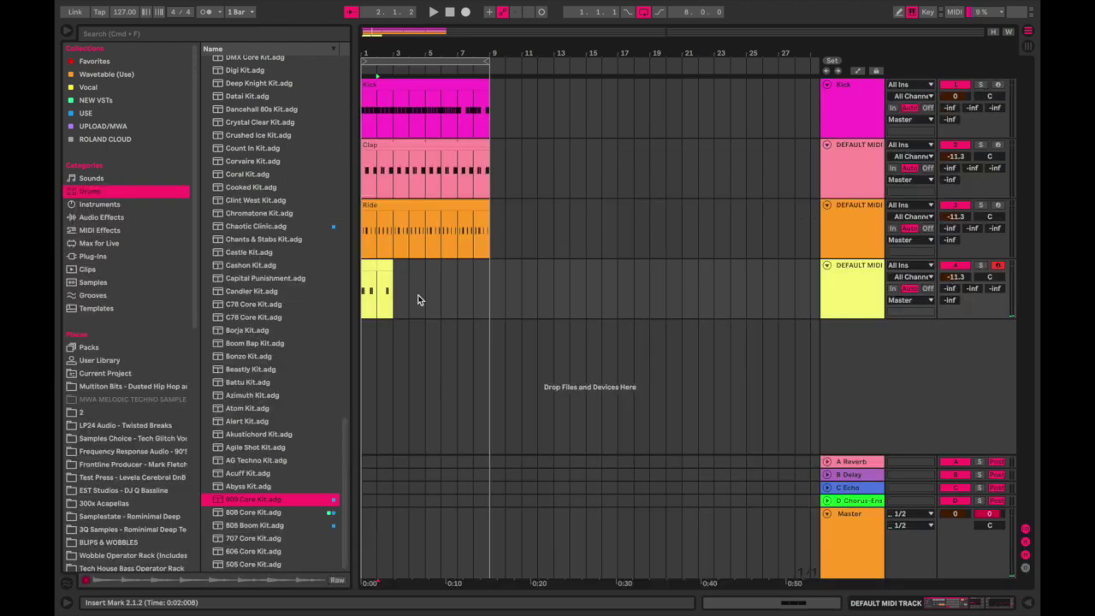
- Play the arrangement from the start and duplicate the two snare clips to bars 3 and 4
click(362, 289)
key(space)
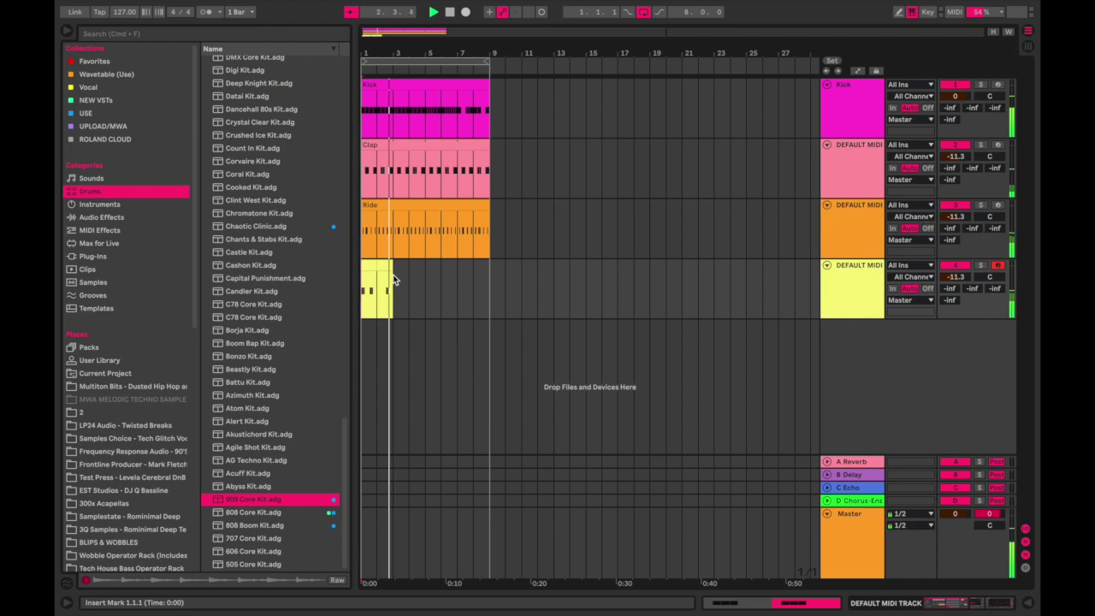
key(space)
drag(394, 277, 351, 274)
key(super+d)
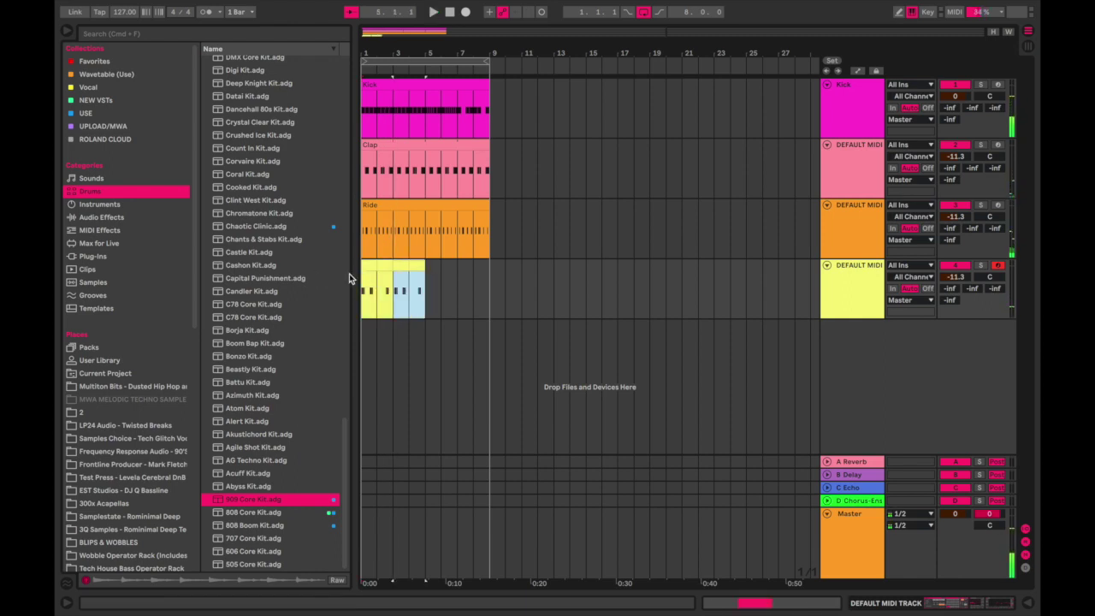
- In the bar 3 snare clip, add snare notes at 1.2.1 and 1.4.1 and lower the velocity of the latter
double_click(400, 266)
click(530, 460)
double_click(557, 468)
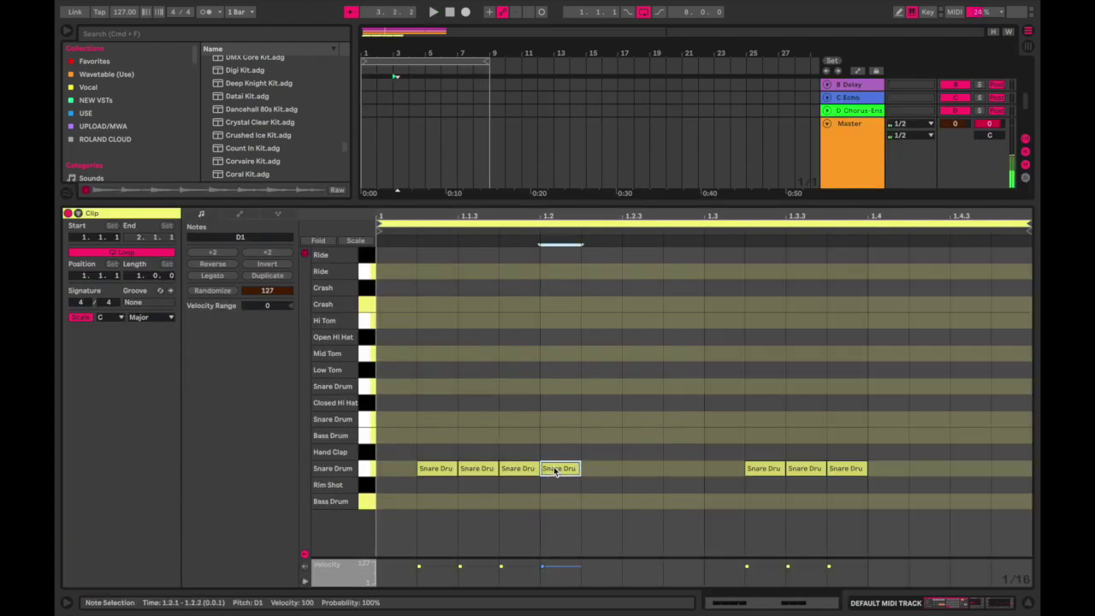
double_click(876, 468)
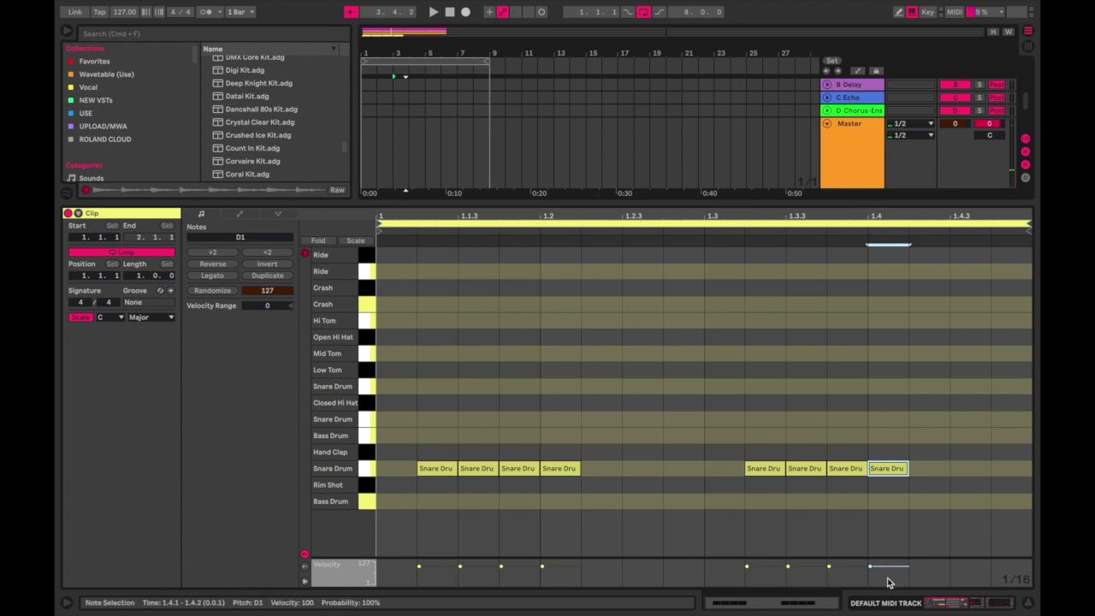
drag(894, 567, 894, 570)
key(space)
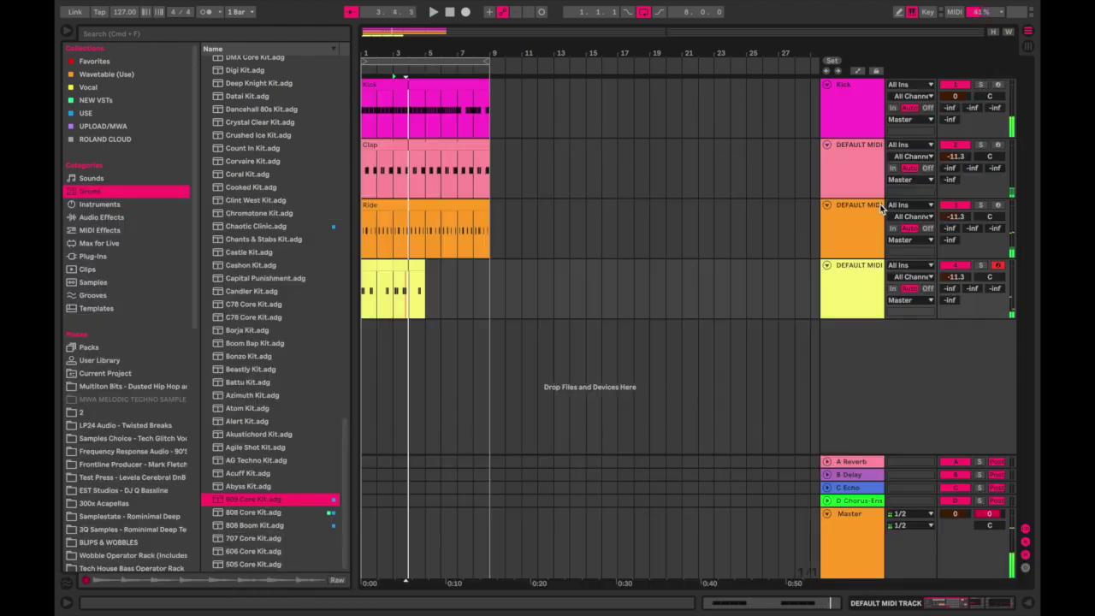
- In the bar 4 snare clip, lower the velocity of the note at 1.3.3, and play the arrangement from the start
click(489, 311)
drag(414, 291, 401, 266)
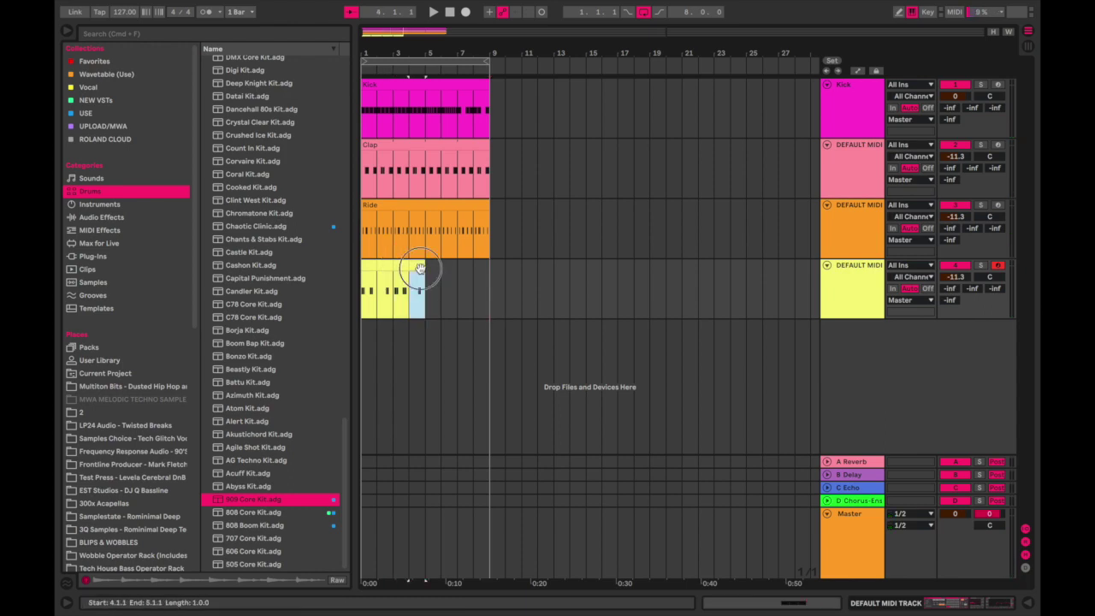
double_click(412, 291)
click(800, 467)
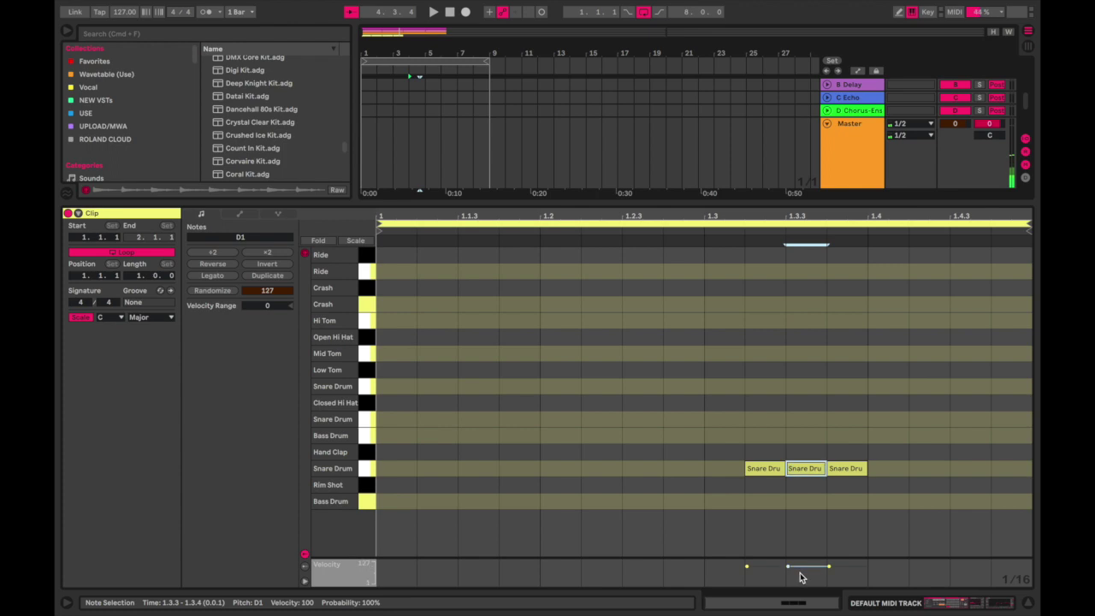
key(alt+super+l)
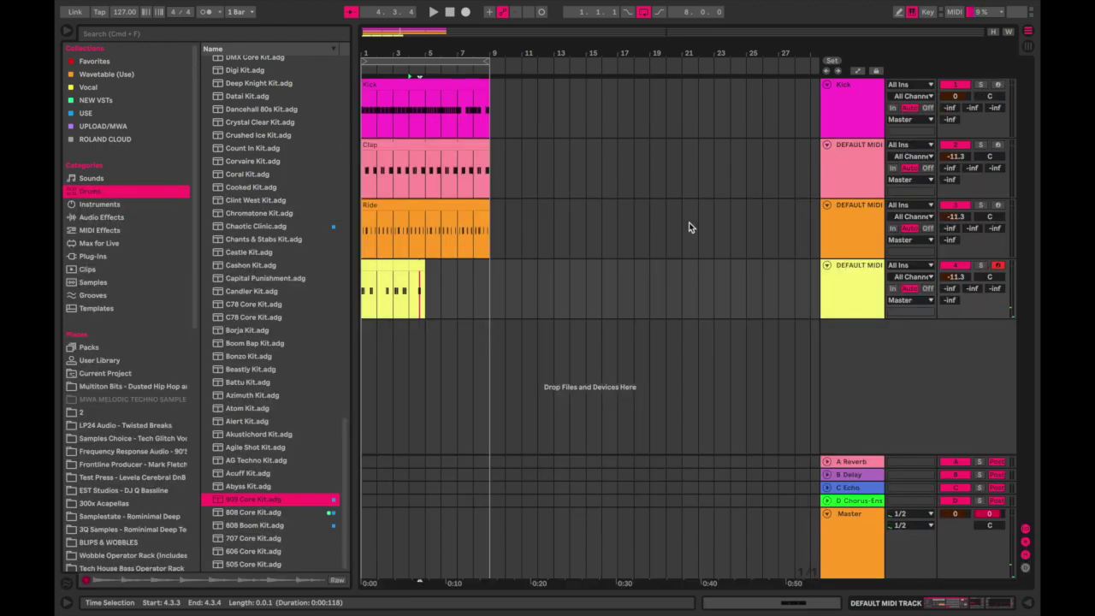
click(371, 294)
key(space)
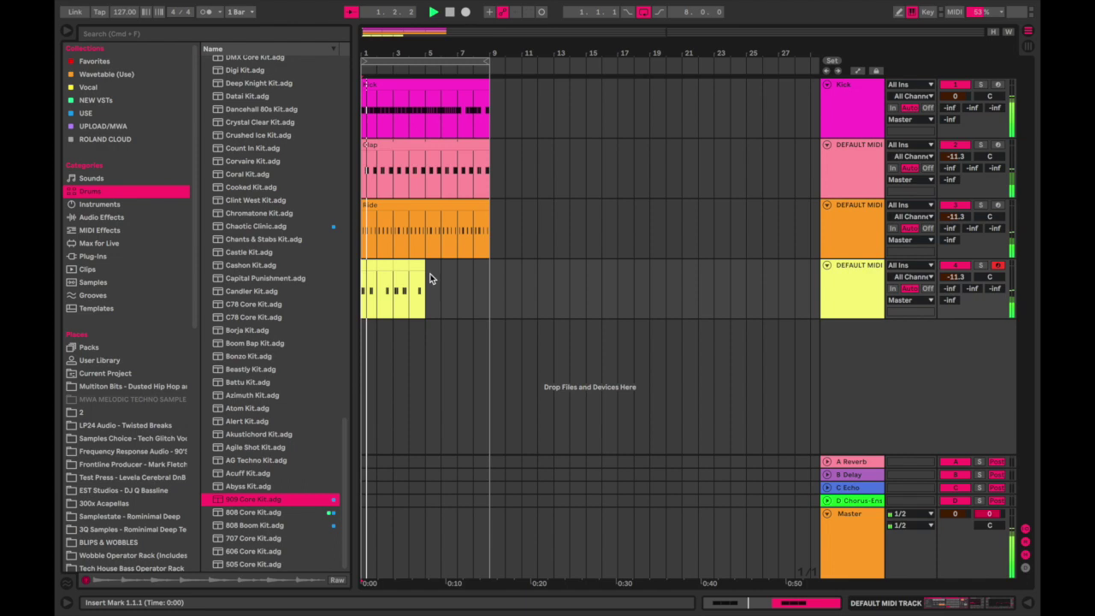
- Save the Live Set as YouTube Tutorial
key(super+s)
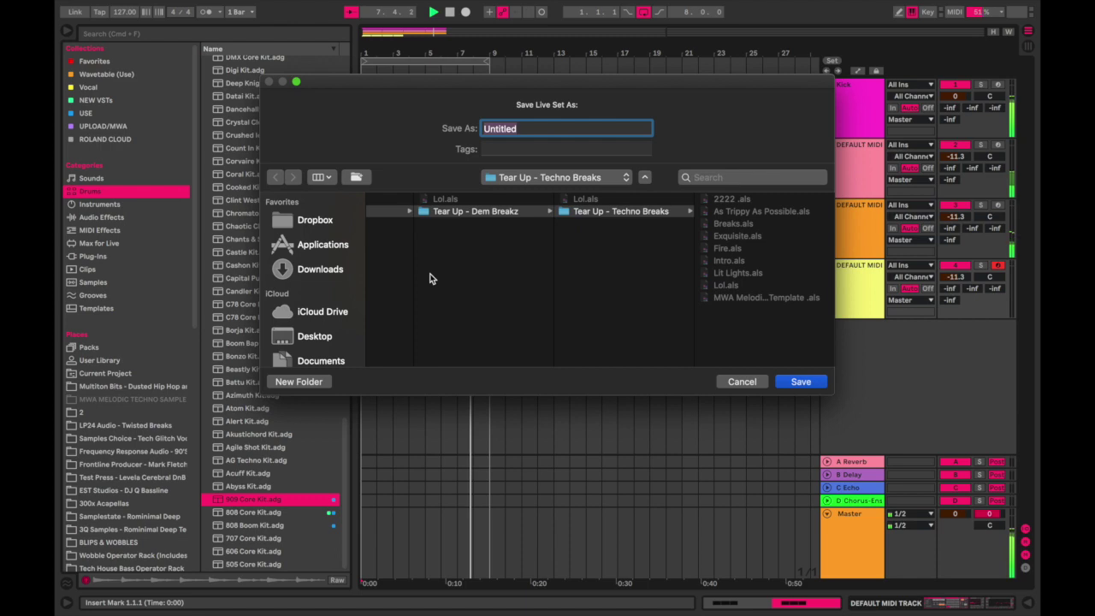
text(Y)
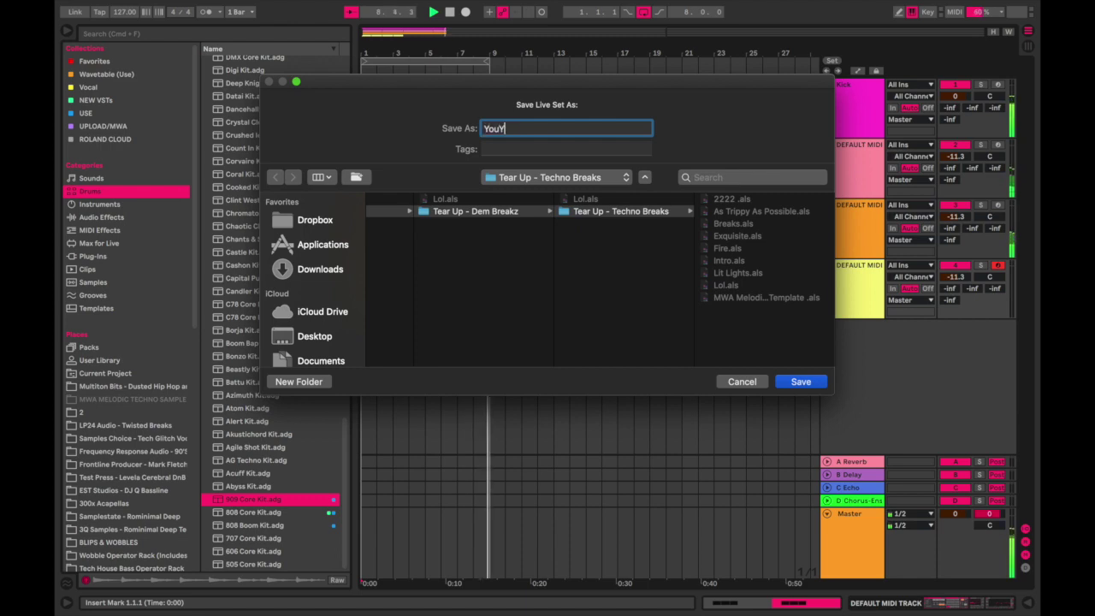
key(BackSpace)
text(Tube T)
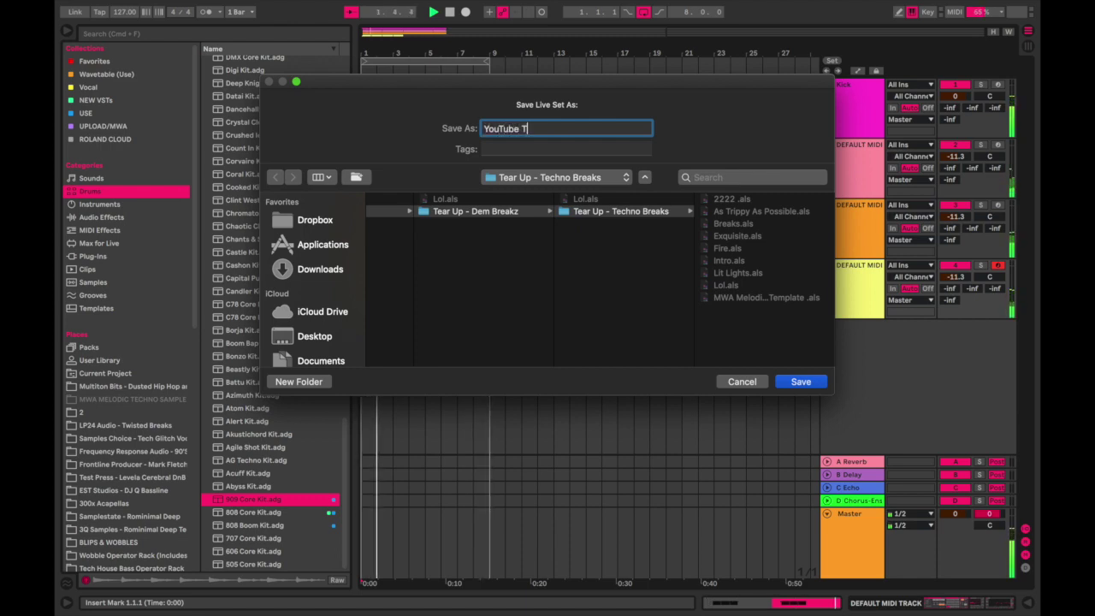
text(utorial)
key(Return)
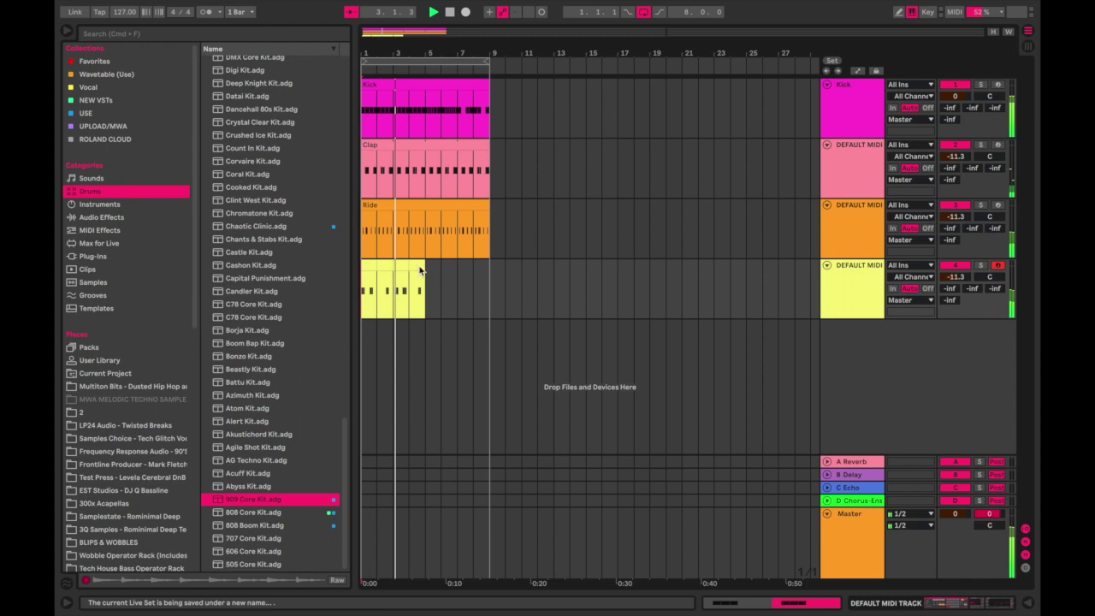
- Consolidate the snare clips in bars 3 and 4, duplicate the result to bars 5 and 6 and open the copy
click(427, 281)
drag(427, 280, 395, 280)
key(space)
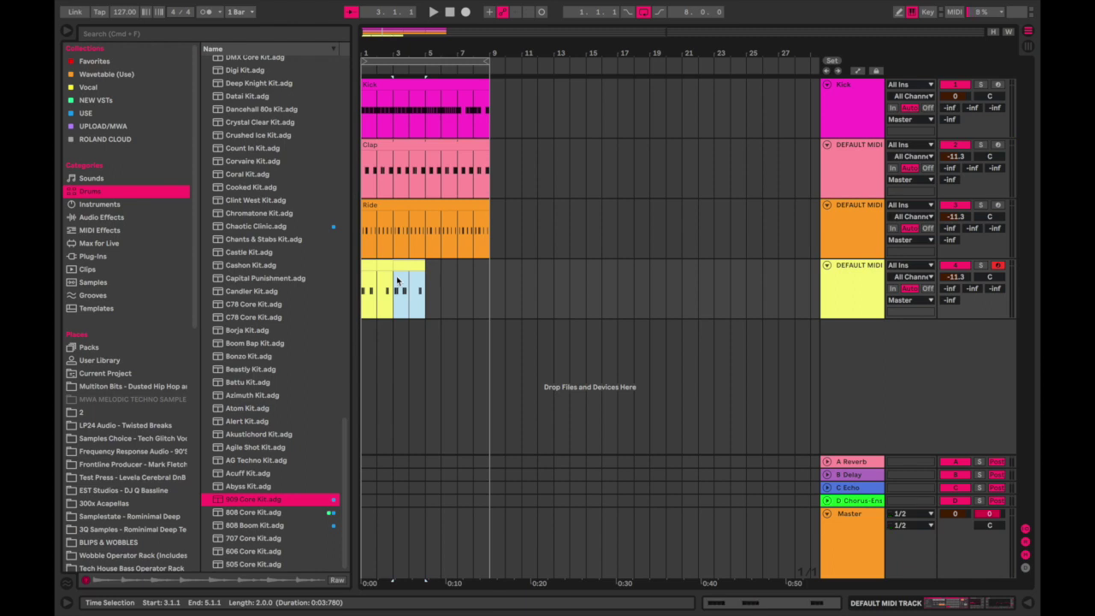
scroll(363, 299, up, 3)
scroll(407, 302, down, 2)
key(super+d)
double_click(469, 265)
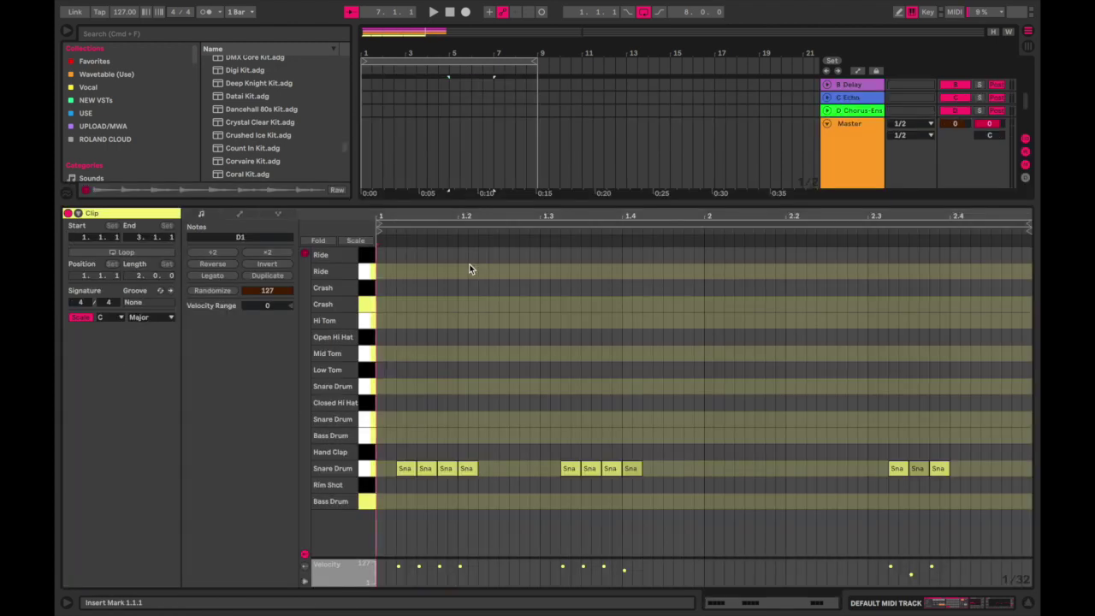
- Add softer snare notes at 1.2.2 and 1.4.2, and lower the note at 1.2.1 to velocity 91
key(space)
double_click(484, 469)
key(space)
double_click(650, 469)
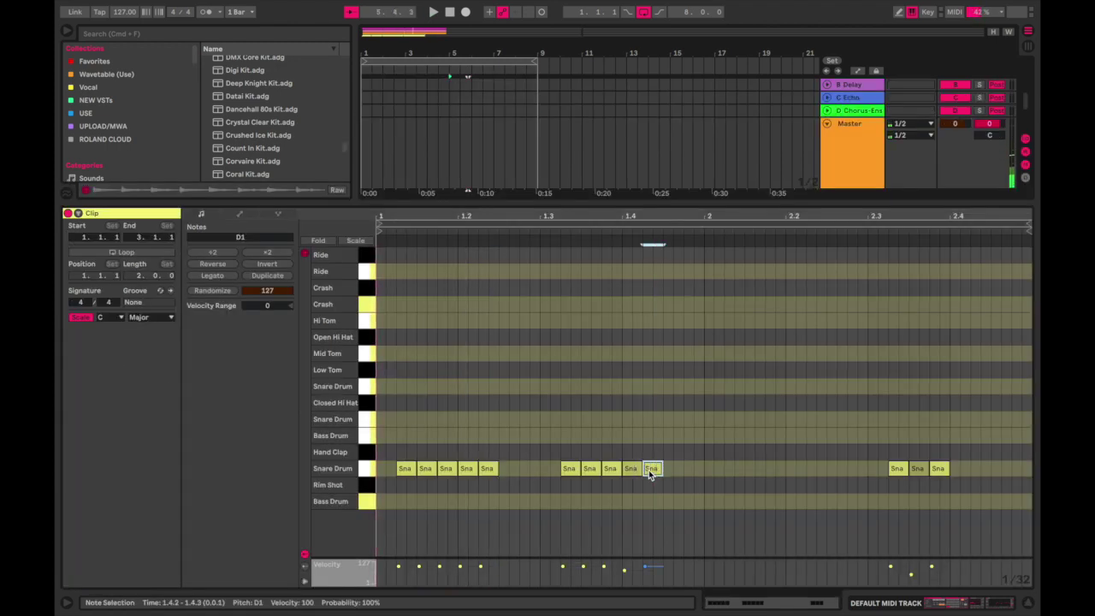
drag(652, 566, 651, 575)
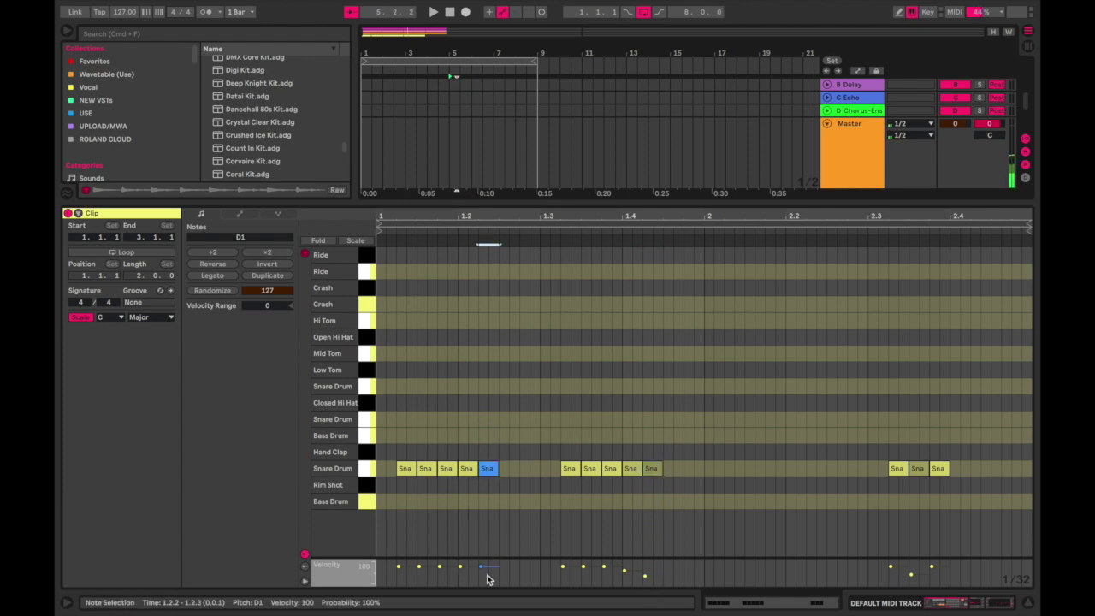
drag(481, 566, 470, 568)
click(466, 469)
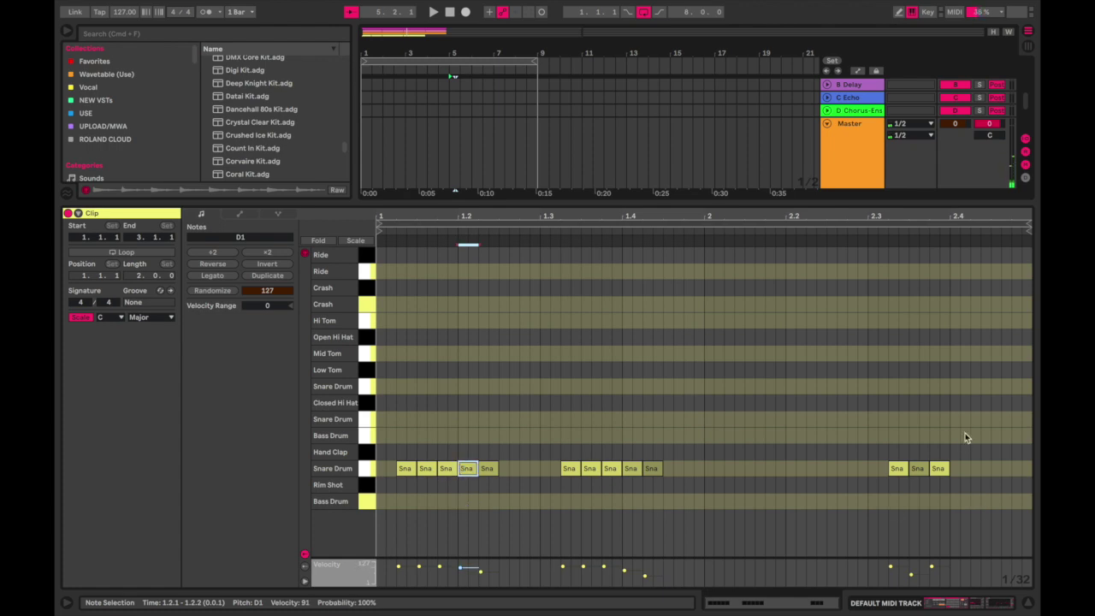
- Extend the last snare group with softer notes at 2.4.1 and 2.4.2 and play the clip
double_click(956, 468)
double_click(979, 467)
mouse_move(973, 568)
mouse_down()
mouse_move(973, 579)
mouse_move(952, 571)
mouse_up()
click(963, 471)
key(space)
click(892, 343)
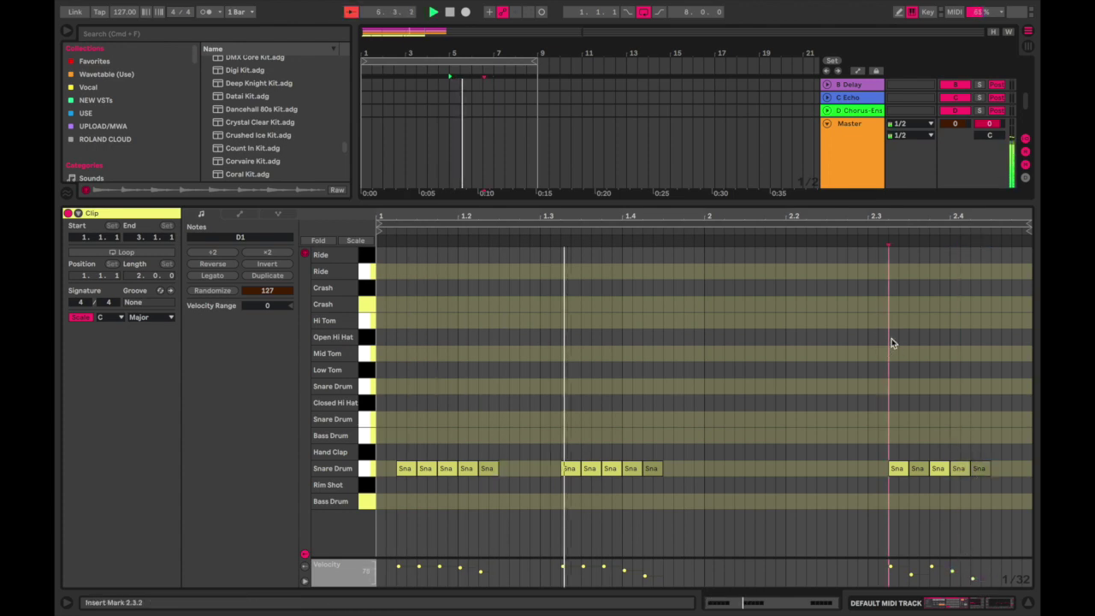
- Stop playback, duplicate the bars 5–6 snare clip to bars 7 and 8 and open the copy
double_click(847, 202)
key(space)
click(477, 264)
key(super+d)
double_click(524, 262)
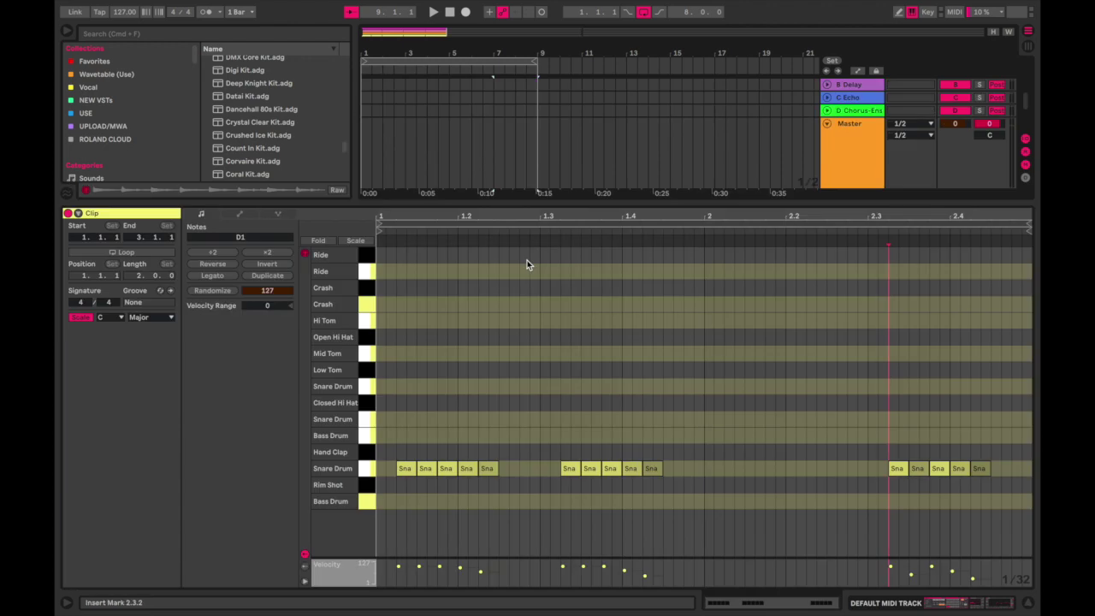
- Continue the second snare group with notes at 1.4.3, 1.4.4 and 2.1.1 in falling velocities, the last at 27
double_click(670, 465)
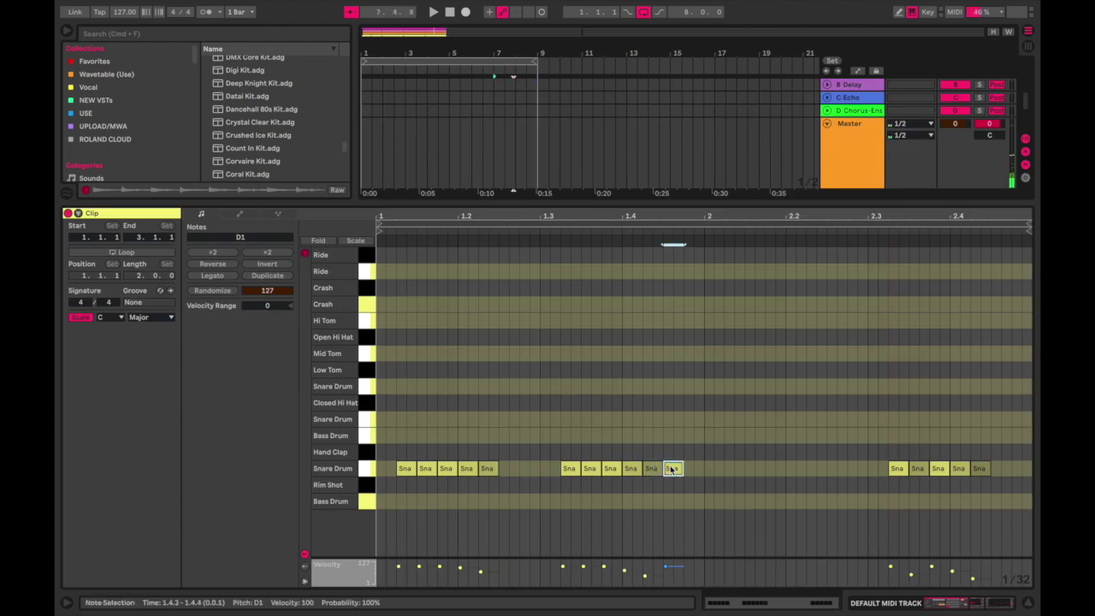
click(657, 452)
drag(657, 451, 676, 475)
key(super+d)
click(720, 512)
mouse_move(686, 575)
mouse_down()
mouse_move(707, 569)
mouse_move(707, 580)
mouse_up()
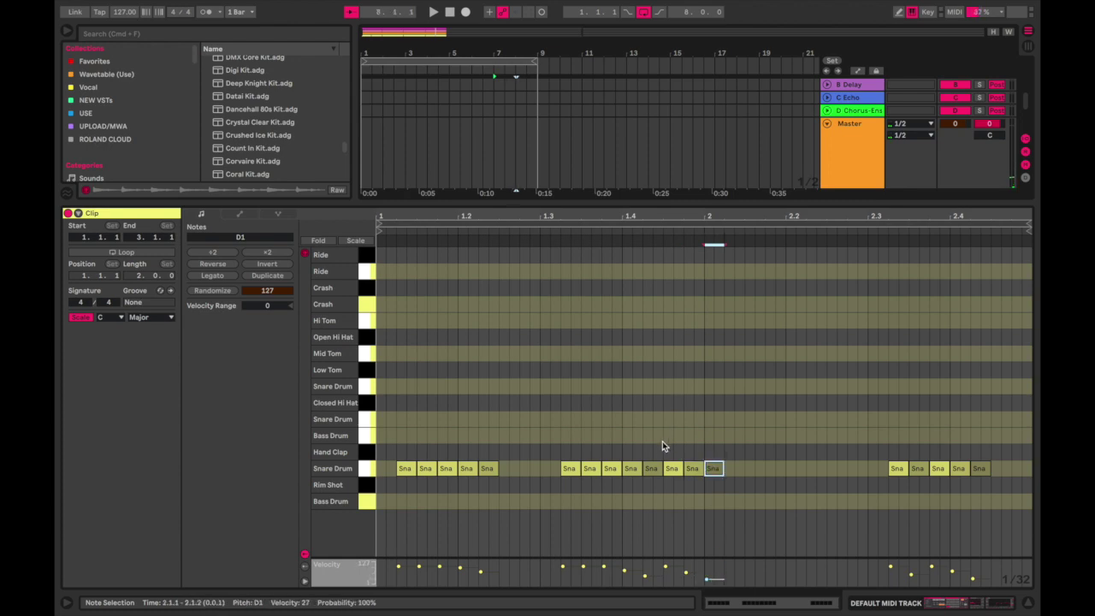
- Duplicate the new snare run to fill 2.1.2 through 2.2.1, with the note at 2.2.1 at velocity 70
mouse_move(655, 451)
mouse_down()
mouse_move(713, 471)
mouse_move(740, 575)
mouse_move(758, 572)
mouse_move(727, 570)
mouse_move(800, 580)
mouse_up()
key(super+d)
click(780, 505)
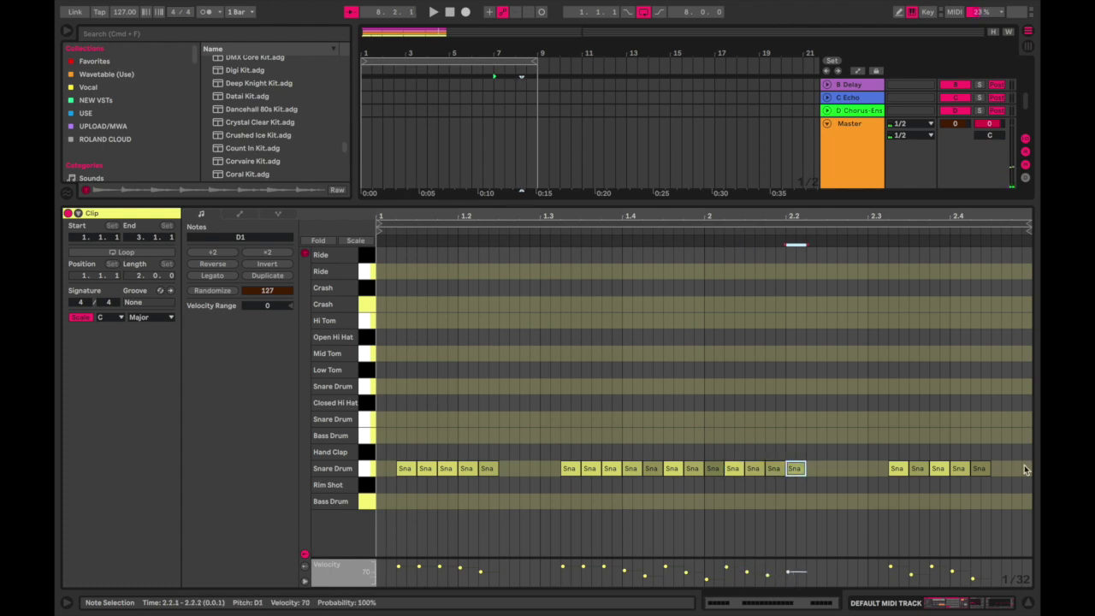
- Add a softer snare note at 2.4.3 to extend the last group of the bars 7–8 clip and play it
double_click(997, 468)
drag(996, 565, 996, 573)
key(space)
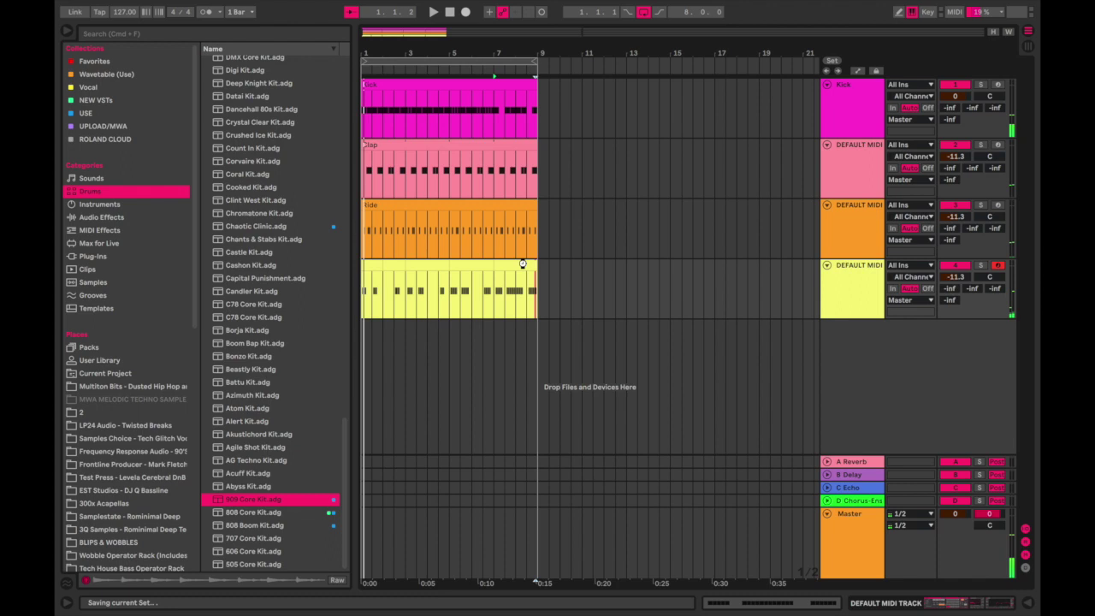
- Duplicate the eight-bar kick, clap and ride clips to fill bars 9 to 16
drag(525, 272, 287, 74)
key(z)
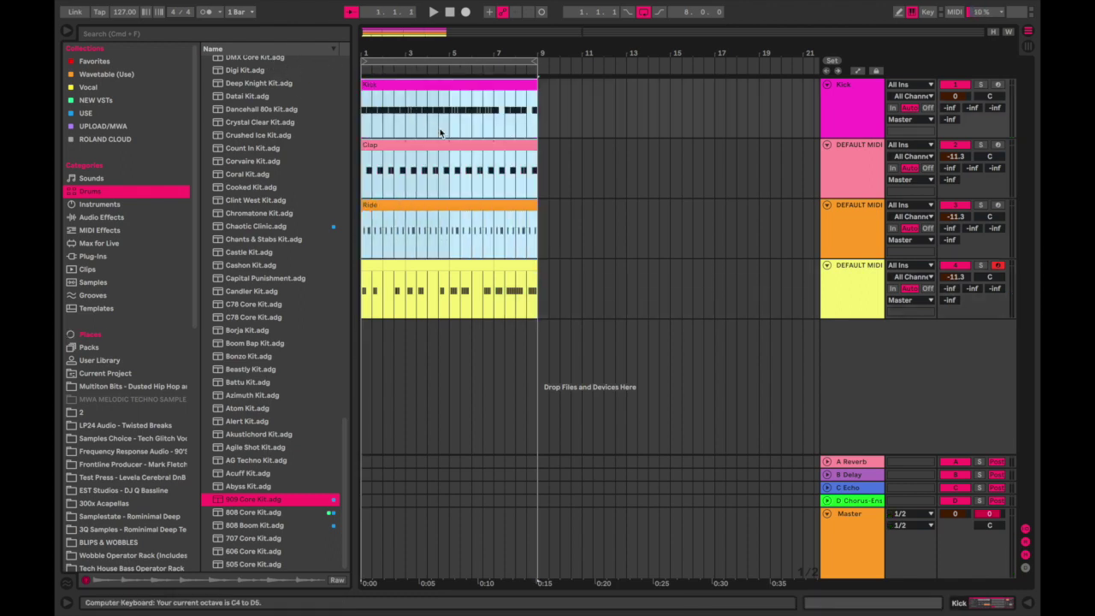
key(ctrl+d)
- Duplicate only the bars 7–8 snare clip to bars 9 and 10 and open the copy
drag(494, 274, 325, 237)
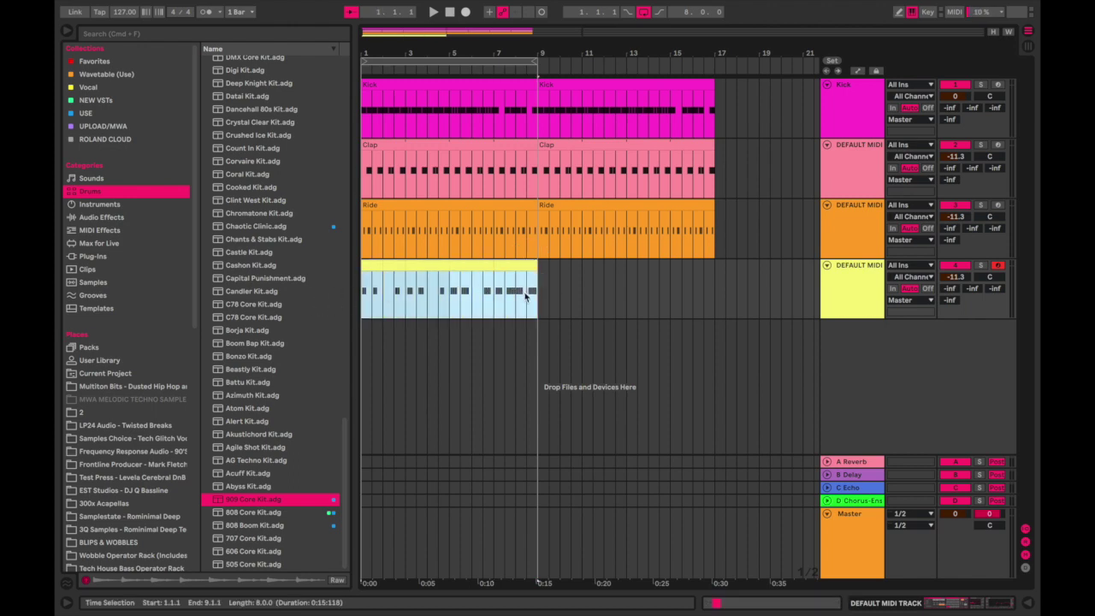
click(502, 265)
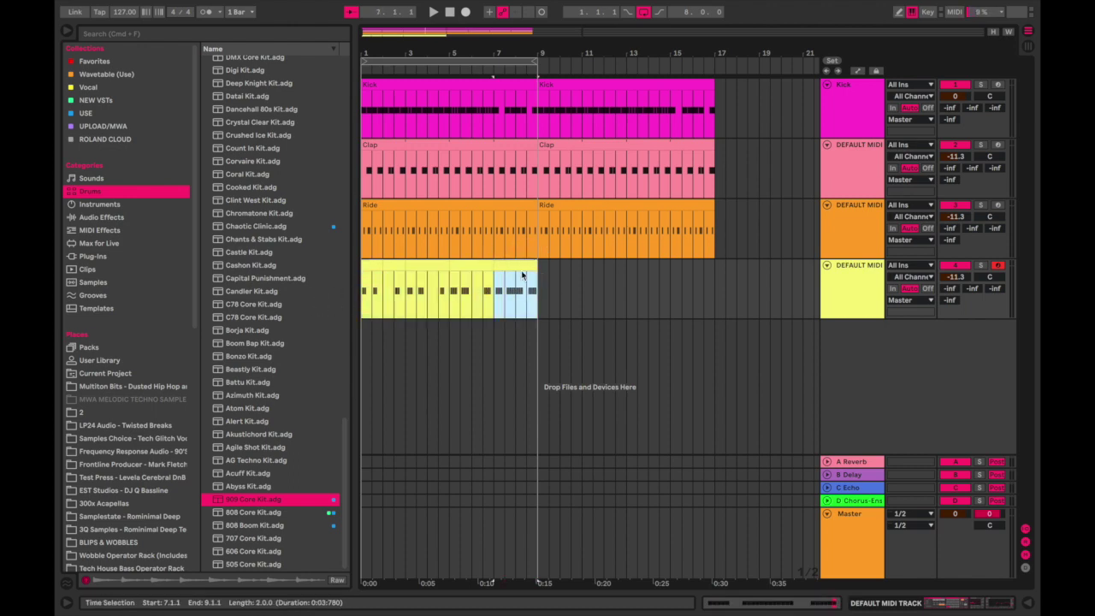
key(super+d)
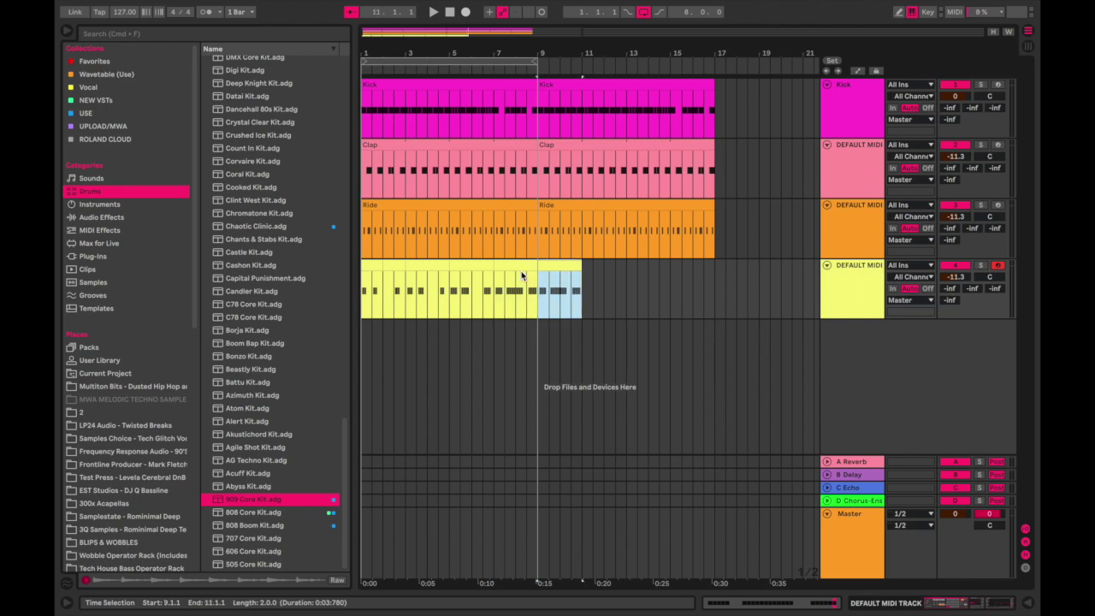
double_click(556, 264)
- Extend the first snare group with notes at 1.2.3 and 1.2.4 in falling velocities
double_click(507, 470)
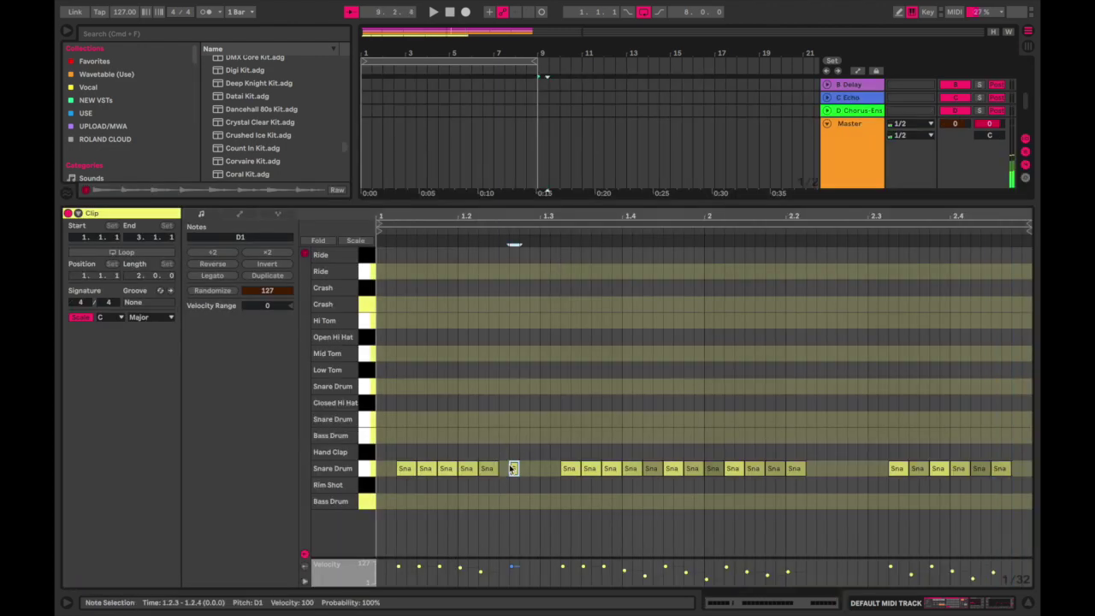
drag(518, 573, 518, 582)
double_click(528, 469)
drag(528, 566, 531, 582)
- Add snare notes at 2.2.2 with velocity 56 and at 2.4.4 with velocity 44, and play the clip
double_click(813, 469)
drag(815, 473, 815, 510)
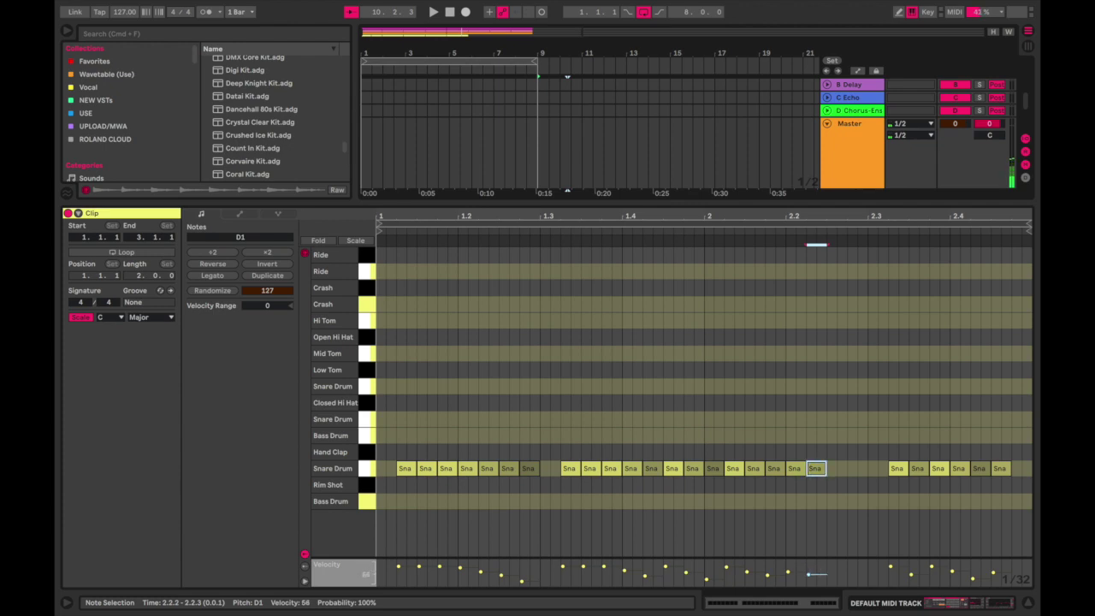
click(1019, 468)
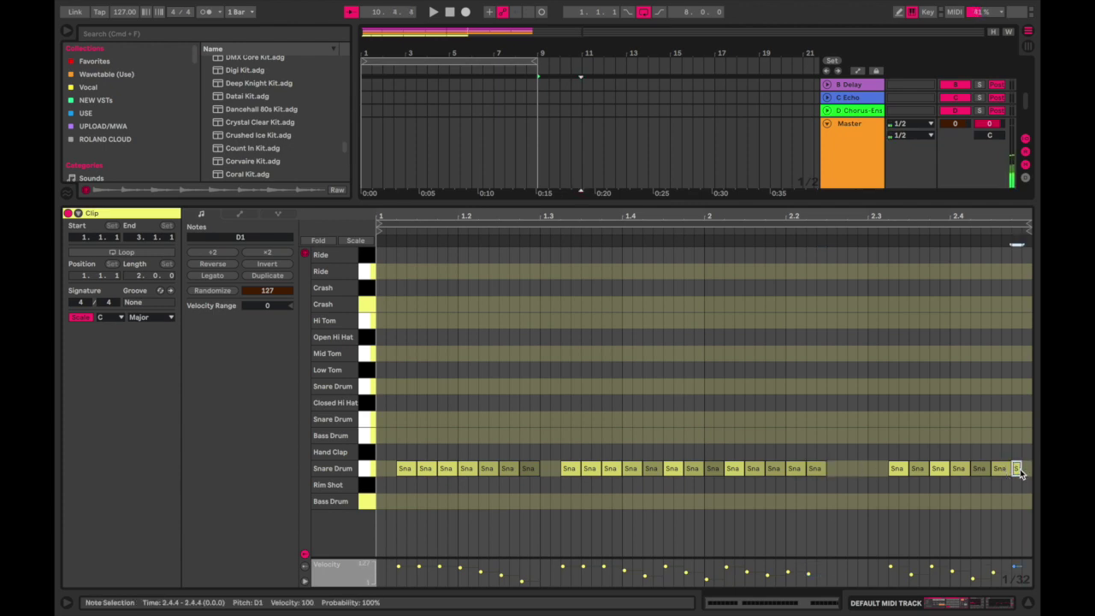
drag(1013, 568, 1014, 578)
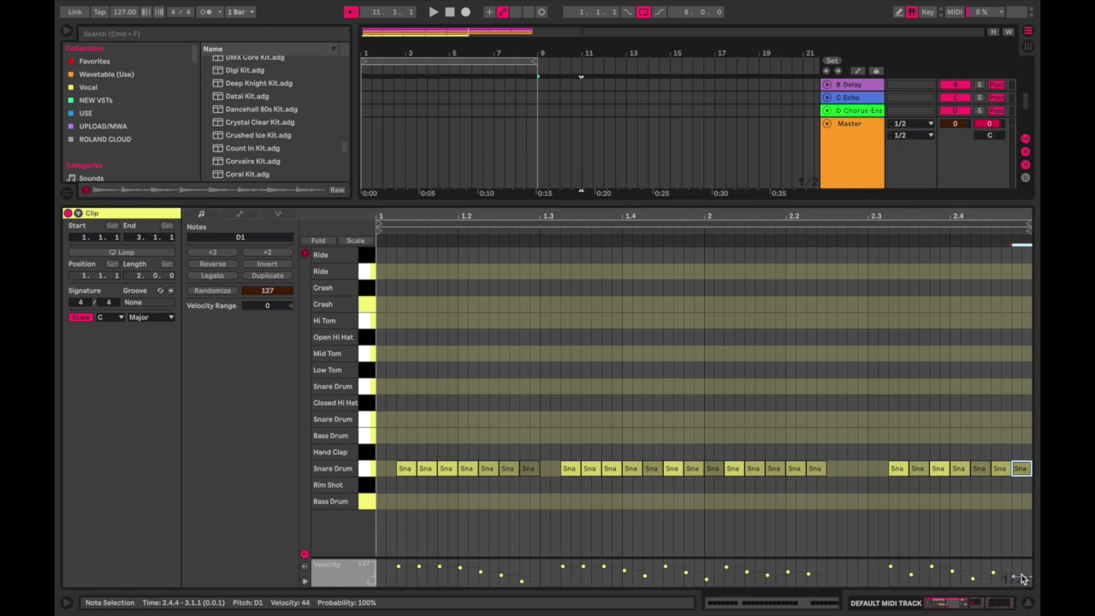
key(space)
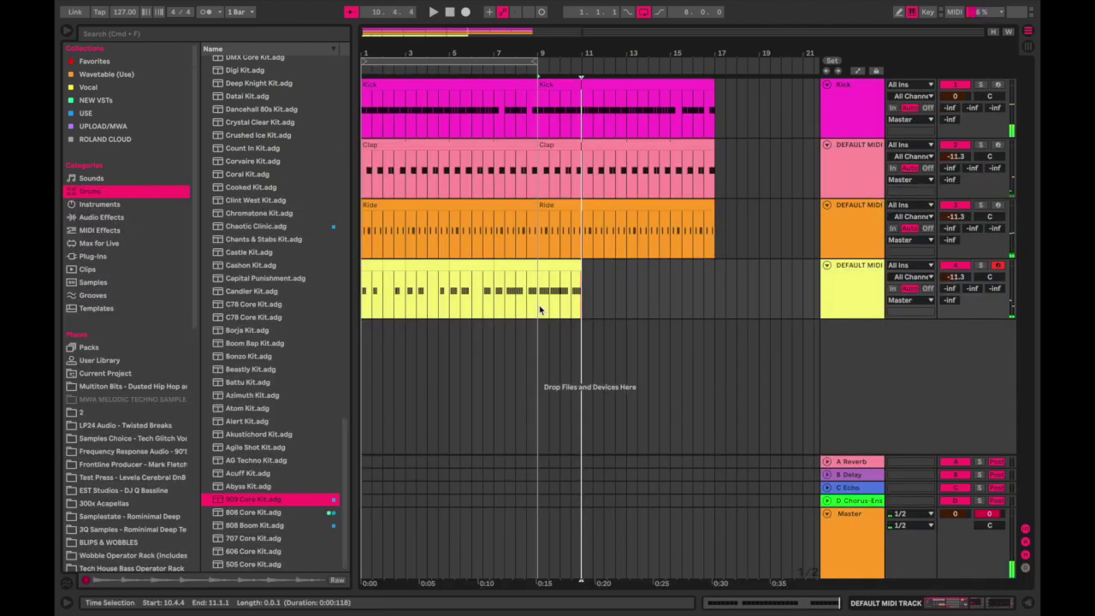
- Duplicate the bars 9–10 snare clip to bars 11 and 12 and fill its gap at 1.3.1 with a note at velocity 51
click(565, 268)
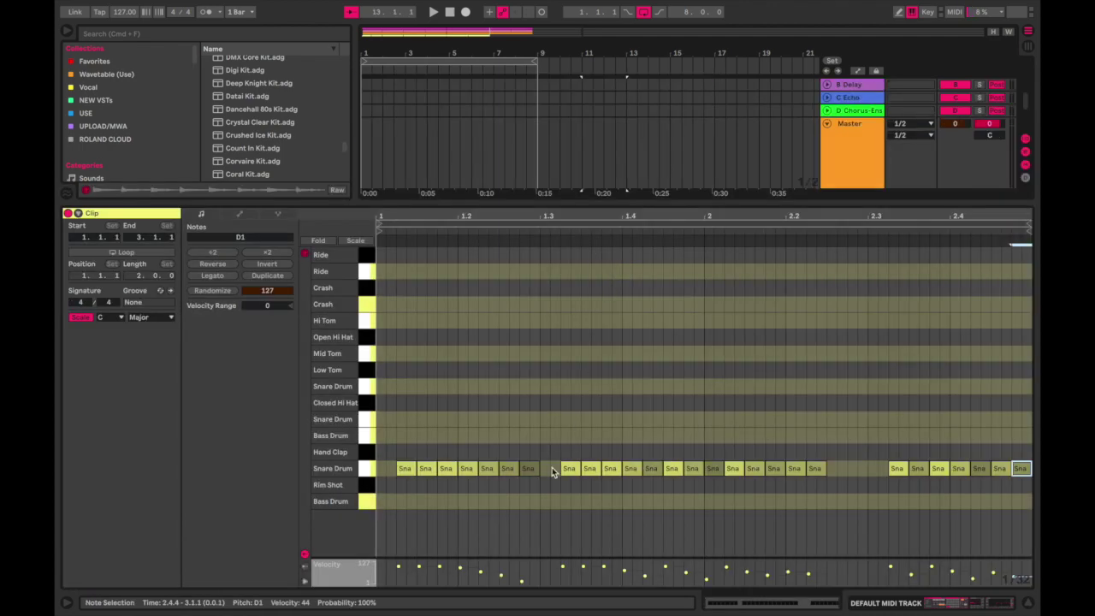
double_click(549, 469)
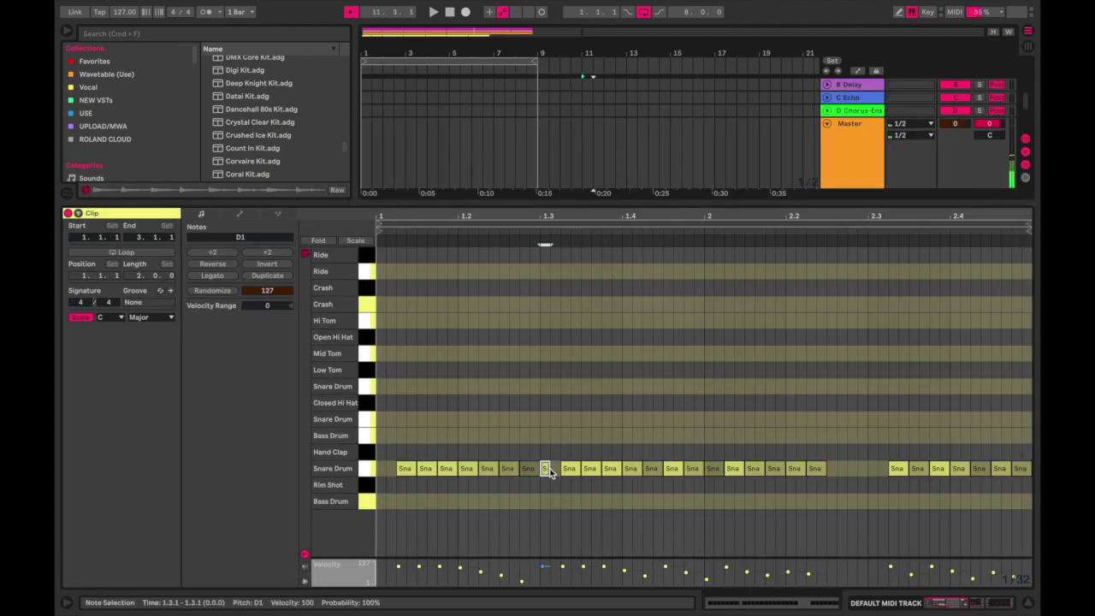
drag(542, 566, 543, 573)
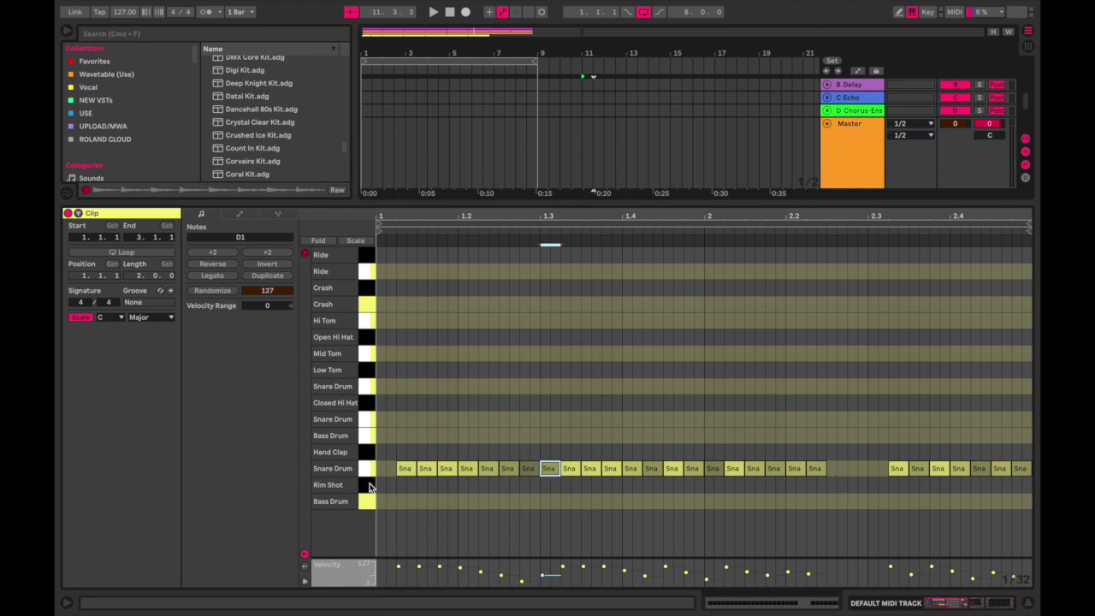
key(space)
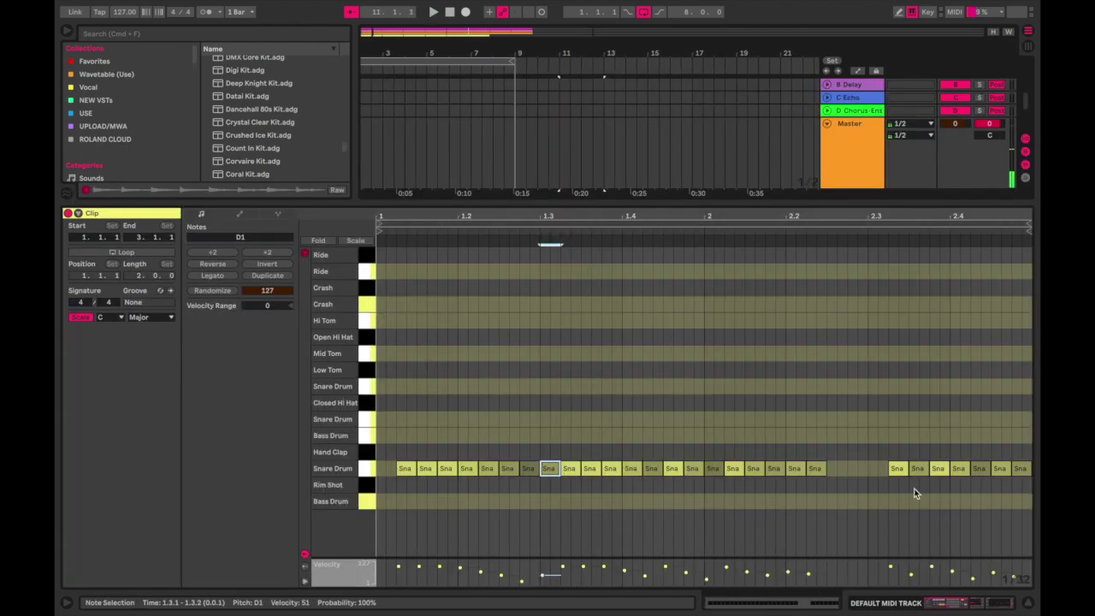
- Add a snare note at 2.2.4 with velocity 76 to the bars 11–12 clip and play it
click(896, 468)
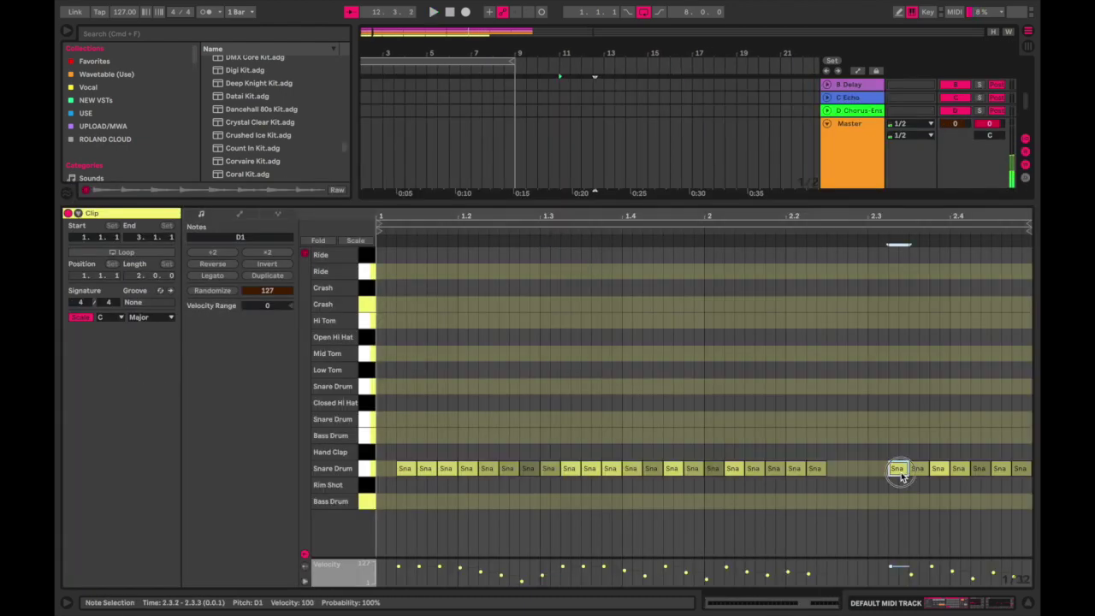
click(872, 470)
key(Left)
key(Left)
drag(853, 567, 857, 574)
key(space)
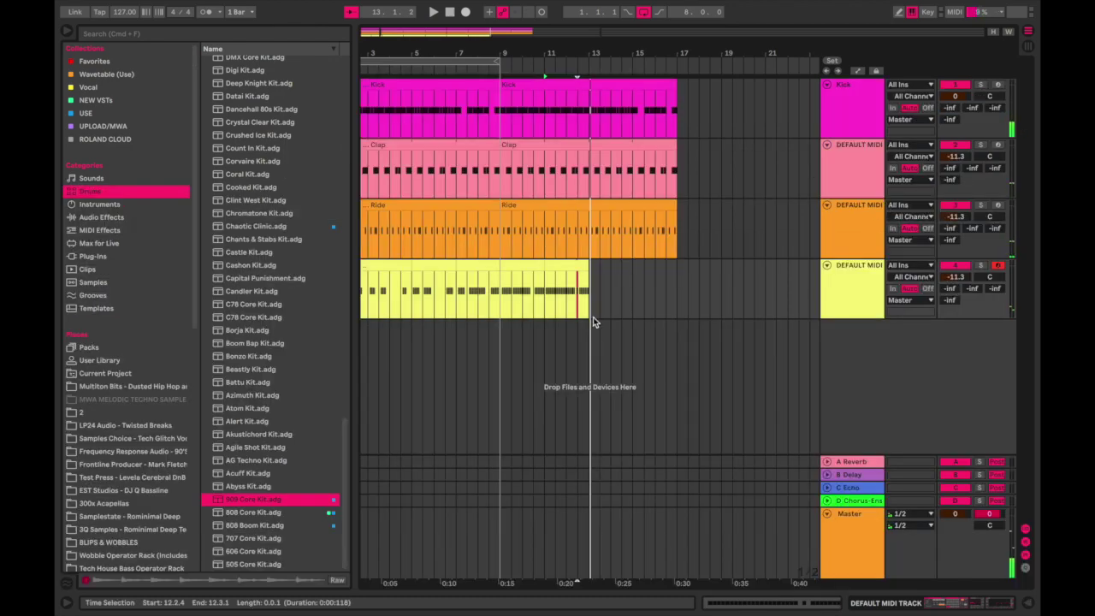
- Duplicate the bars 11–12 snare clip to bars 13 and 14, adding a note at 2.2.3 with velocity 76 and making the 2.2.4 note louder
drag(591, 318, 544, 290)
key(super+d)
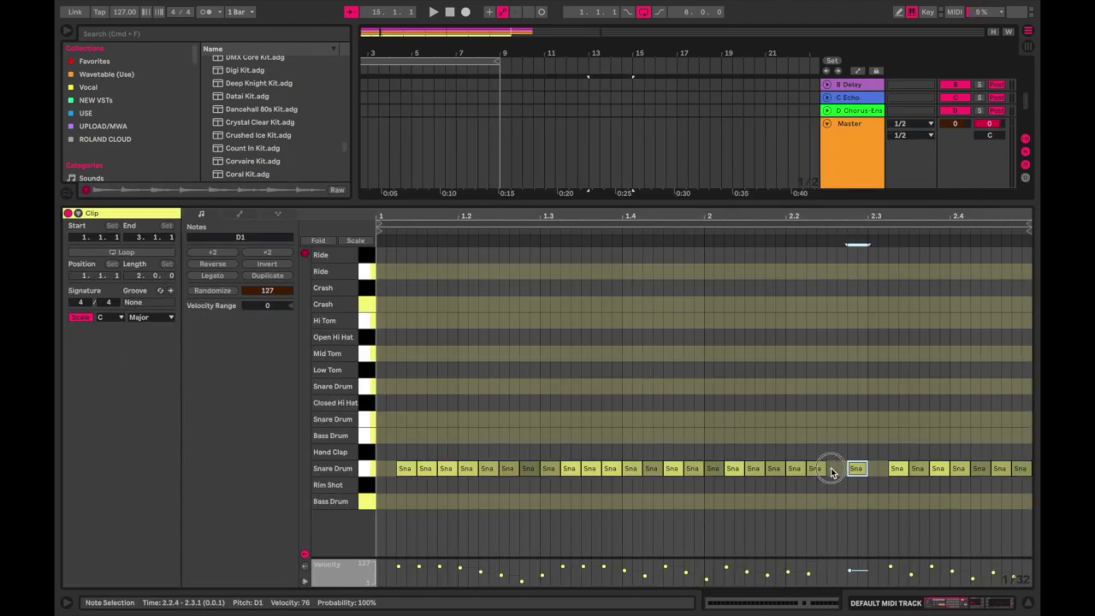
double_click(831, 470)
drag(834, 568, 850, 566)
click(829, 570)
key(space)
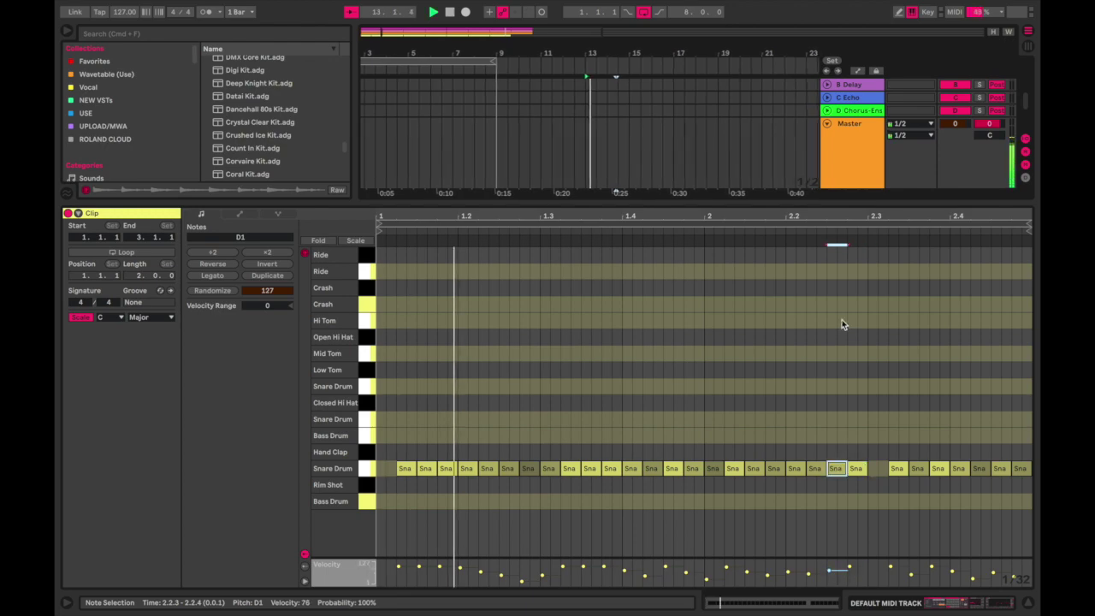
- Reopen the bars 13–14 snare clip during playback, stop, and lower the velocity of the note at 2.2.3
double_click(842, 200)
drag(593, 271, 590, 269)
double_click(587, 266)
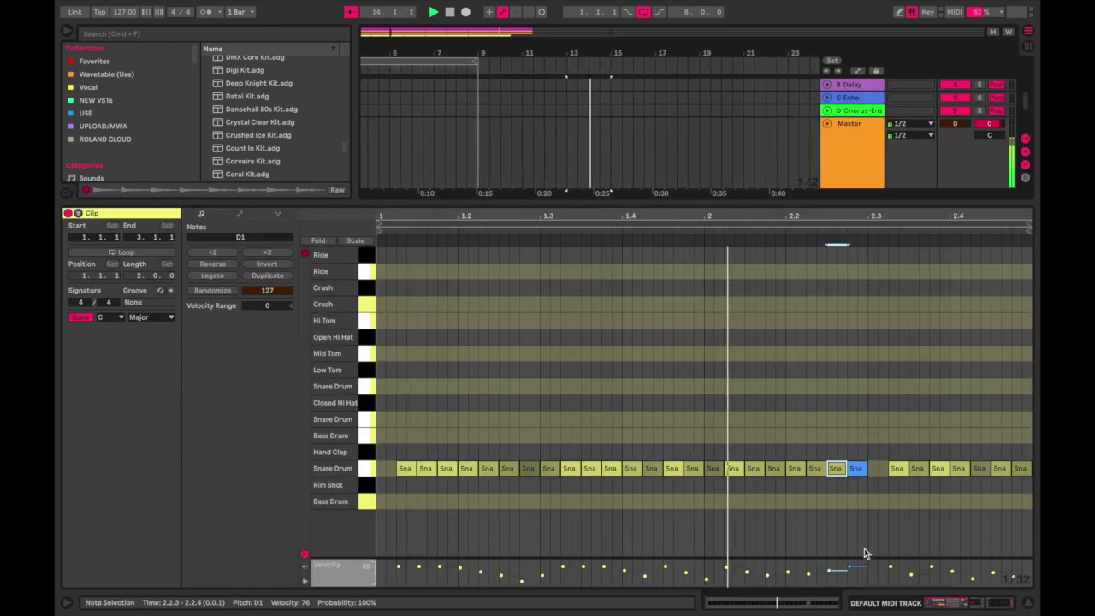
key(space)
drag(838, 571, 839, 582)
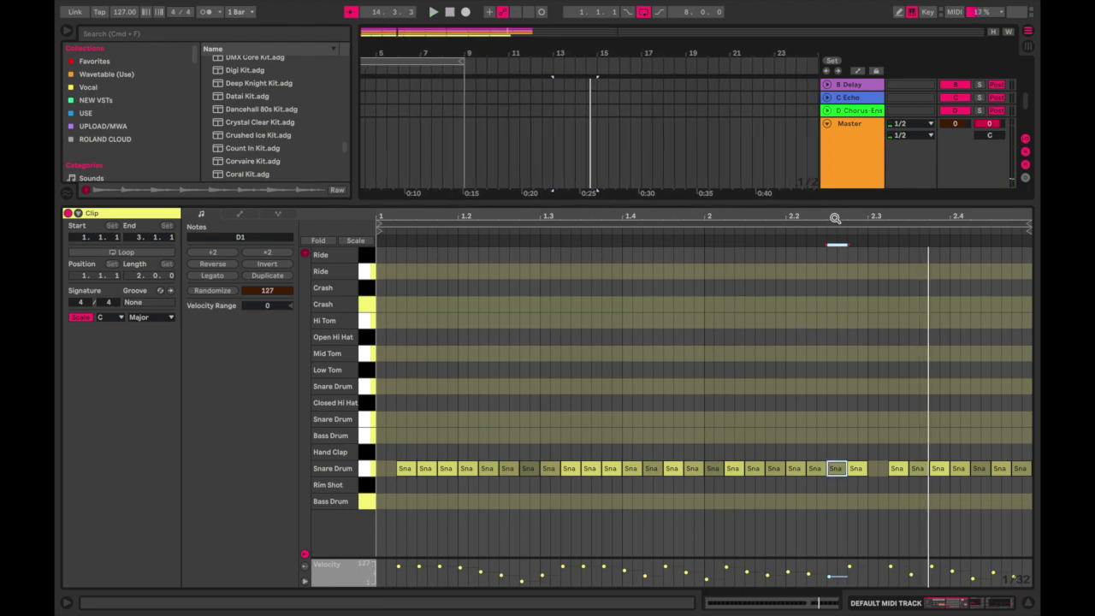
- Duplicate the bars 13–14 snare clip to bars 15 and 16 and open the copy
key(alt+super+l)
click(591, 265)
key(super+d)
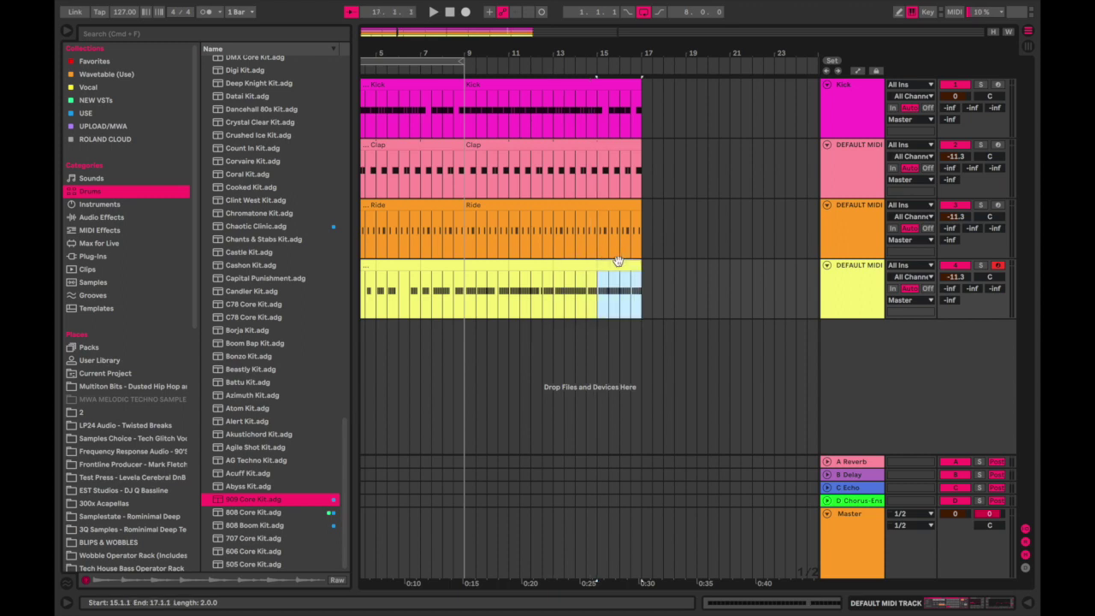
double_click(632, 266)
- Fill the remaining gap at 2.3.1 with a snare note, reduce its velocity and play the clip
double_click(869, 467)
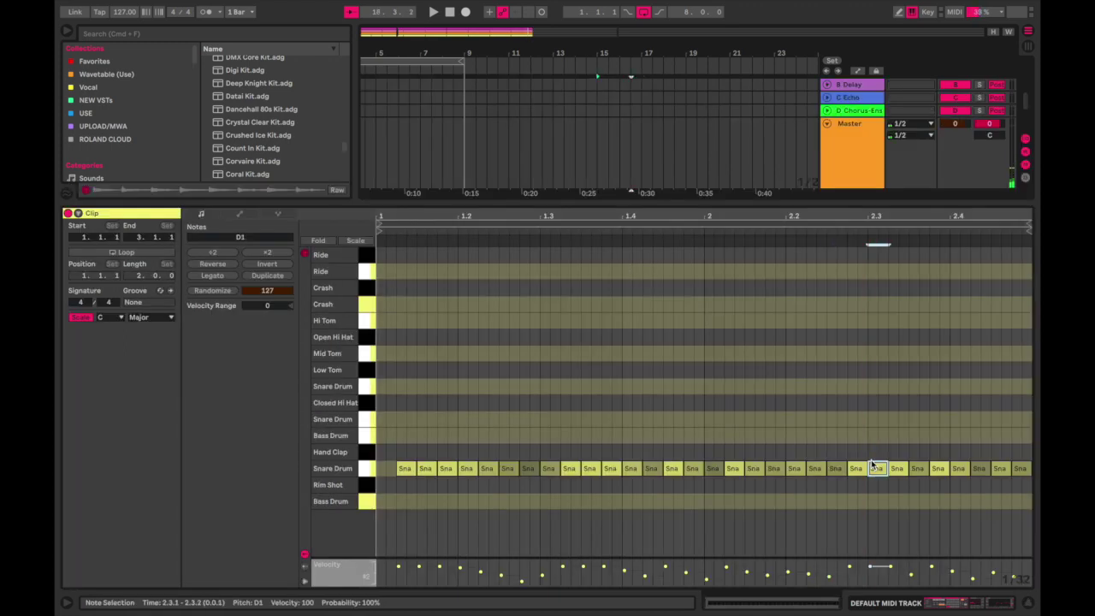
click(874, 466)
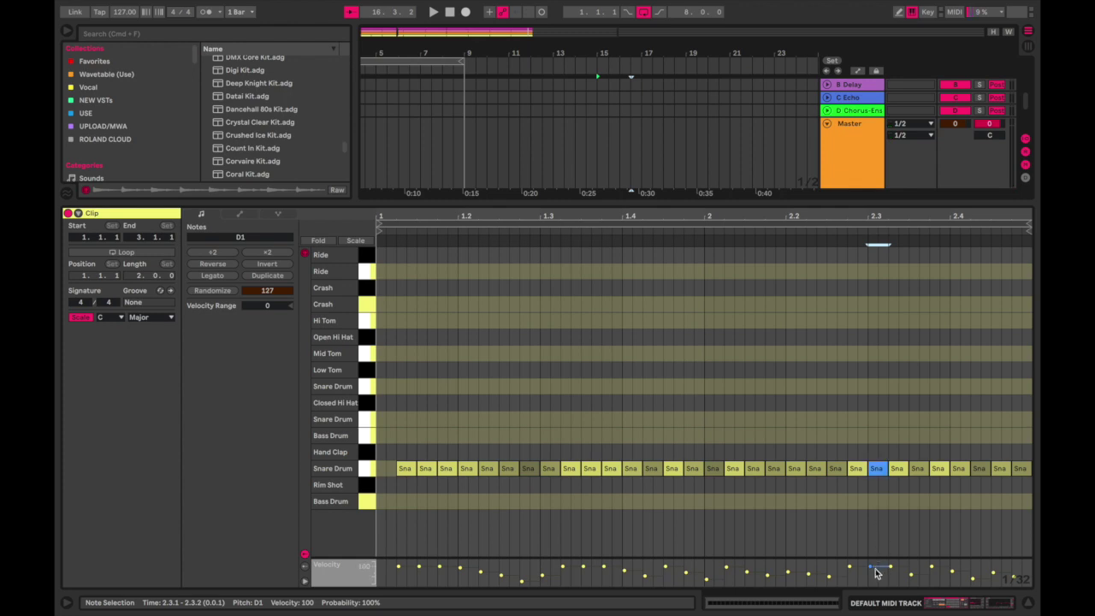
drag(876, 567, 876, 579)
click(892, 565)
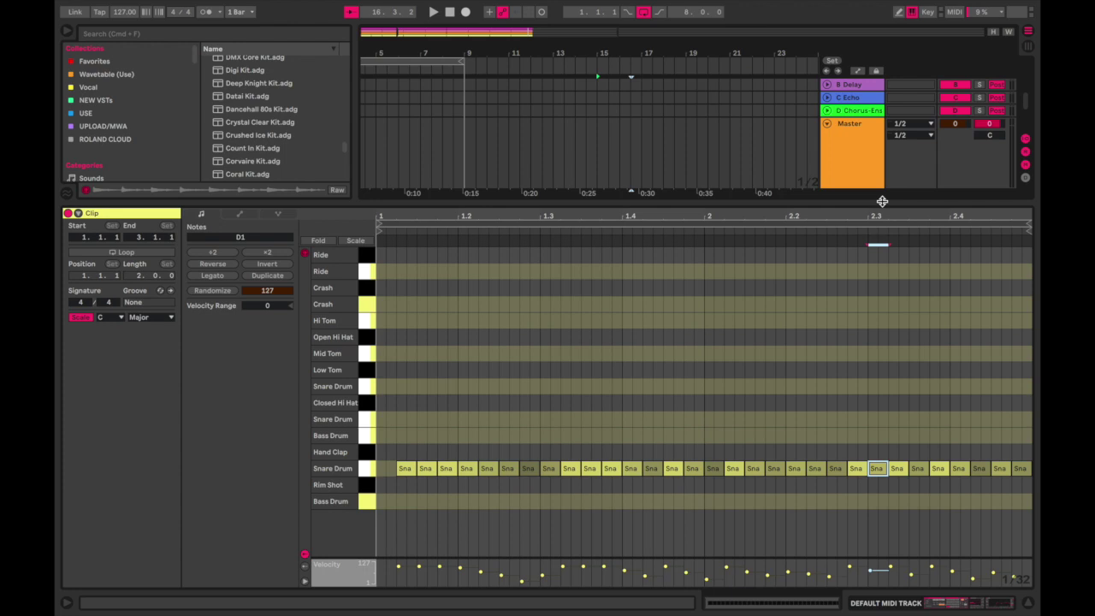
key(space)
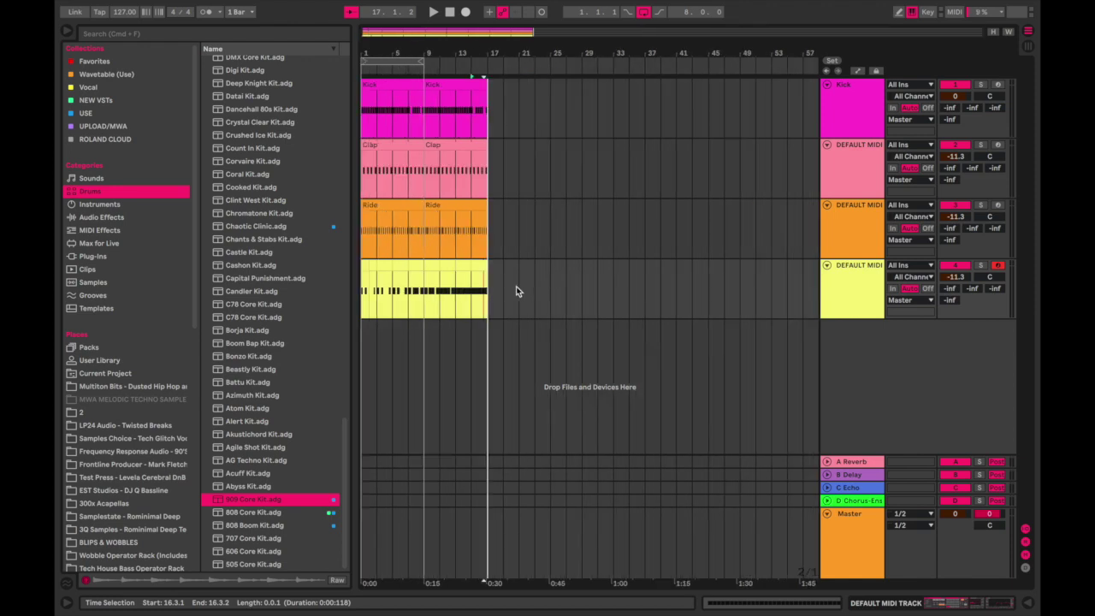
- Consolidate the clips in bars 1 to 16 on all four drum tracks into one clip per track
click(488, 293)
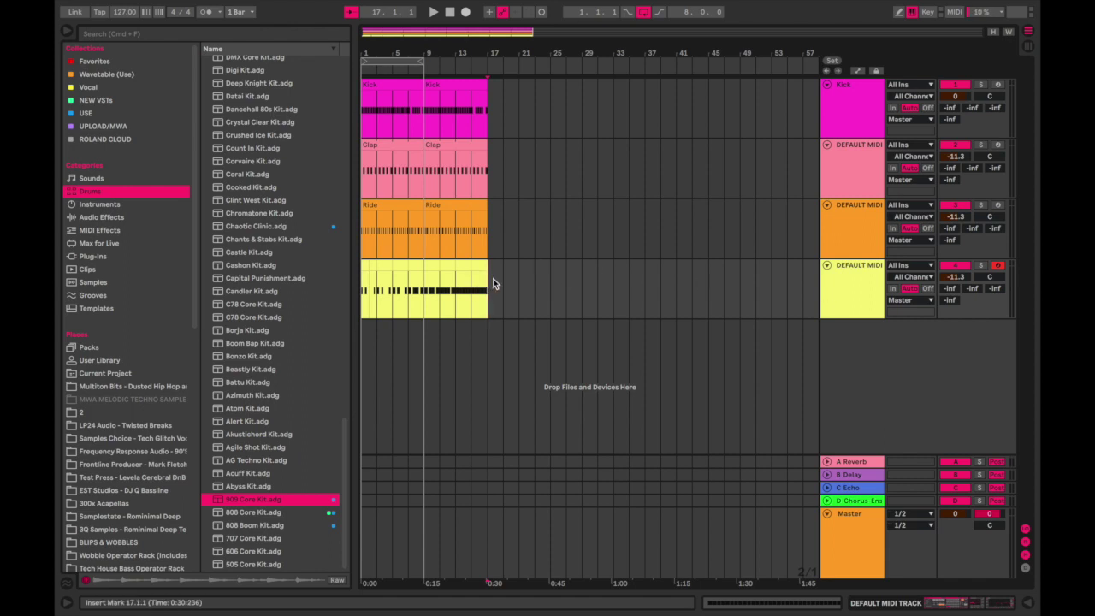
drag(486, 280, 296, 95)
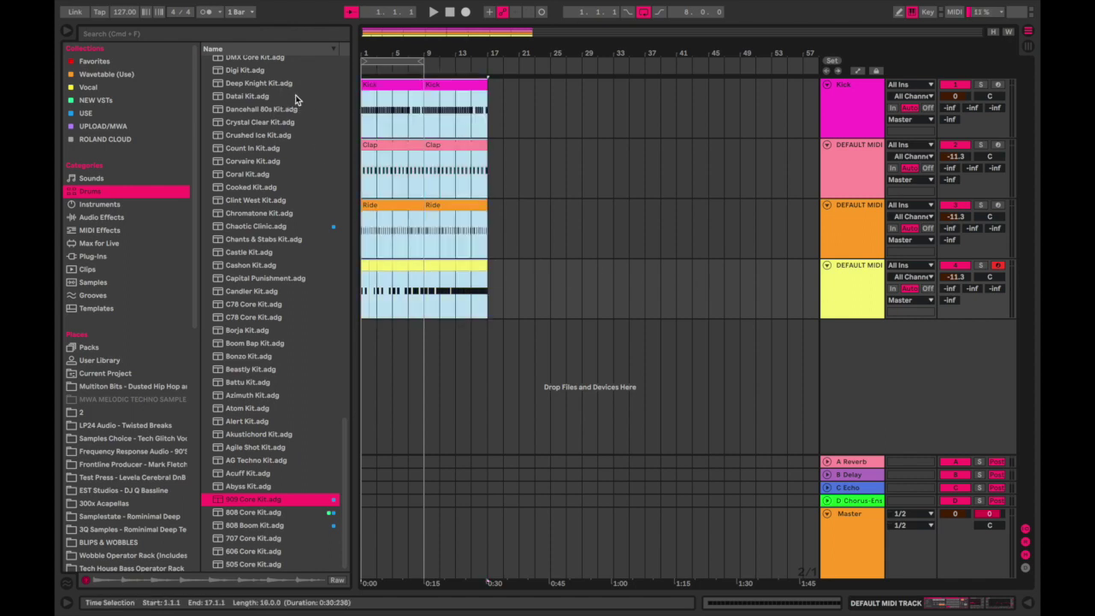
key(super+j)
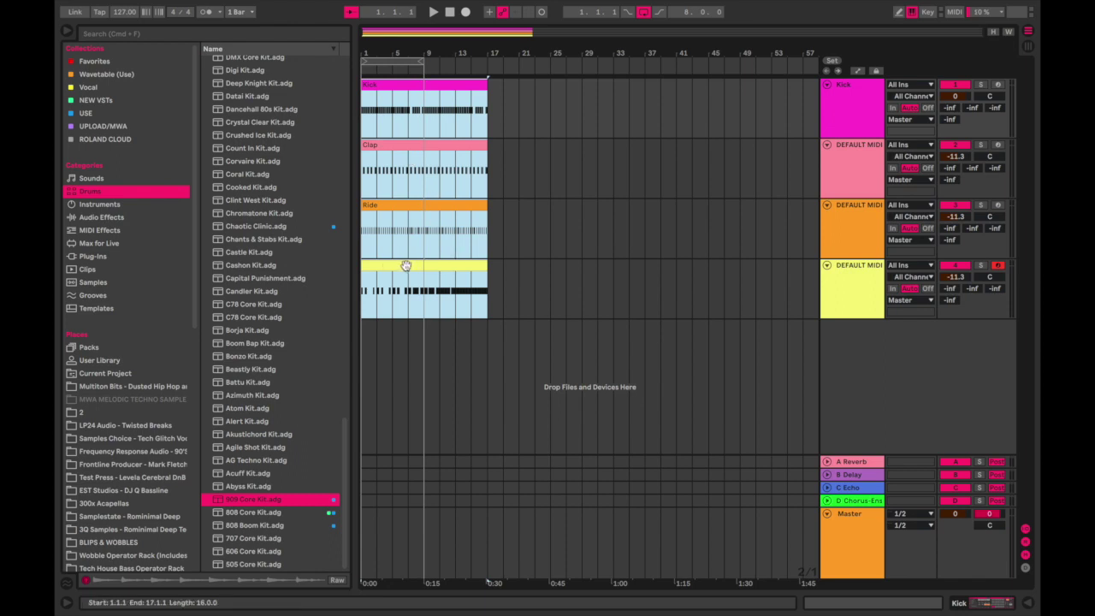
- Rename the consolidated clip on the fourth track as Snare
click(406, 265)
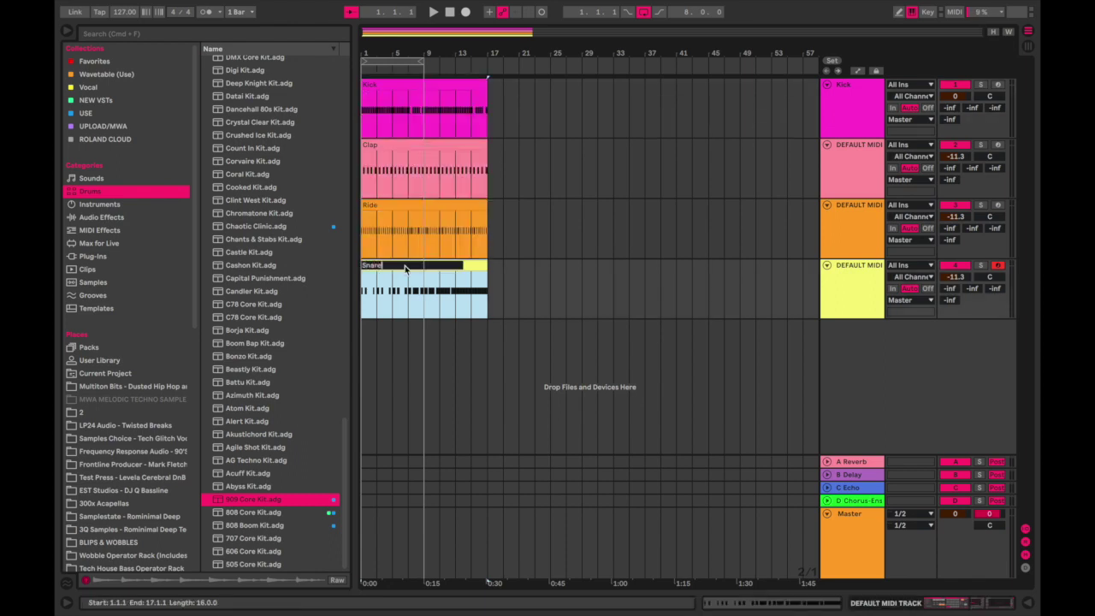
text(re)
key(Return)
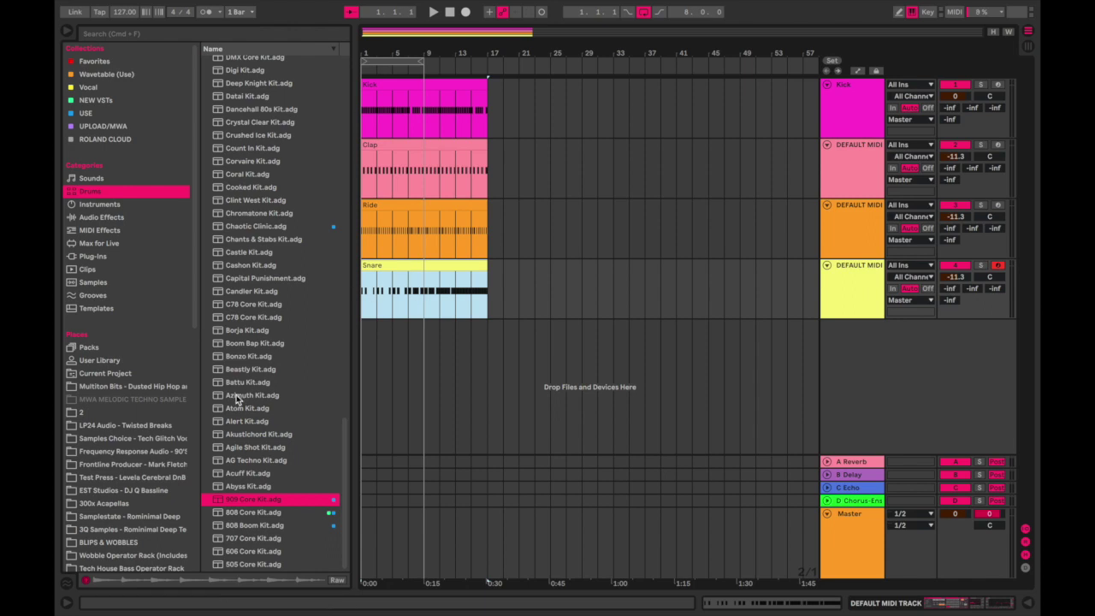
- Search the whole sound library for "deep bass"
click(231, 34)
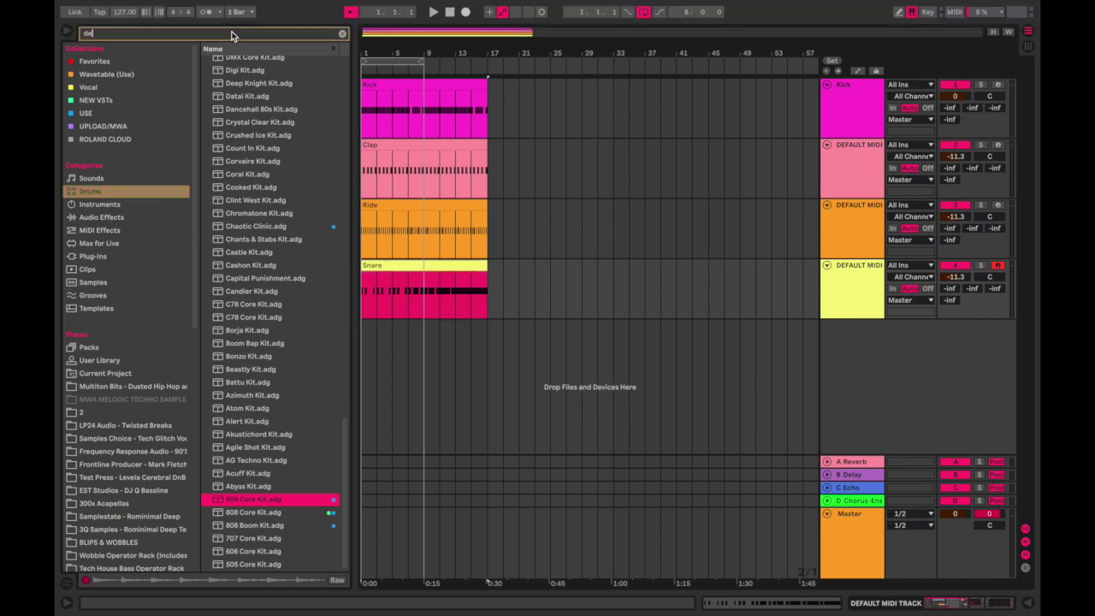
text(deep)
click(95, 321)
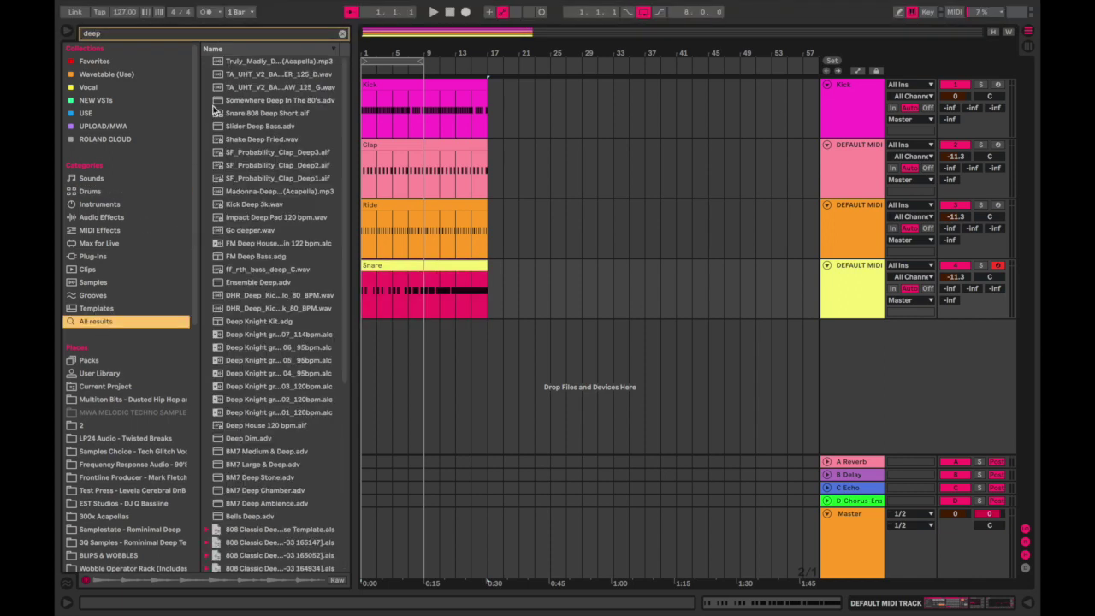
text(bass)
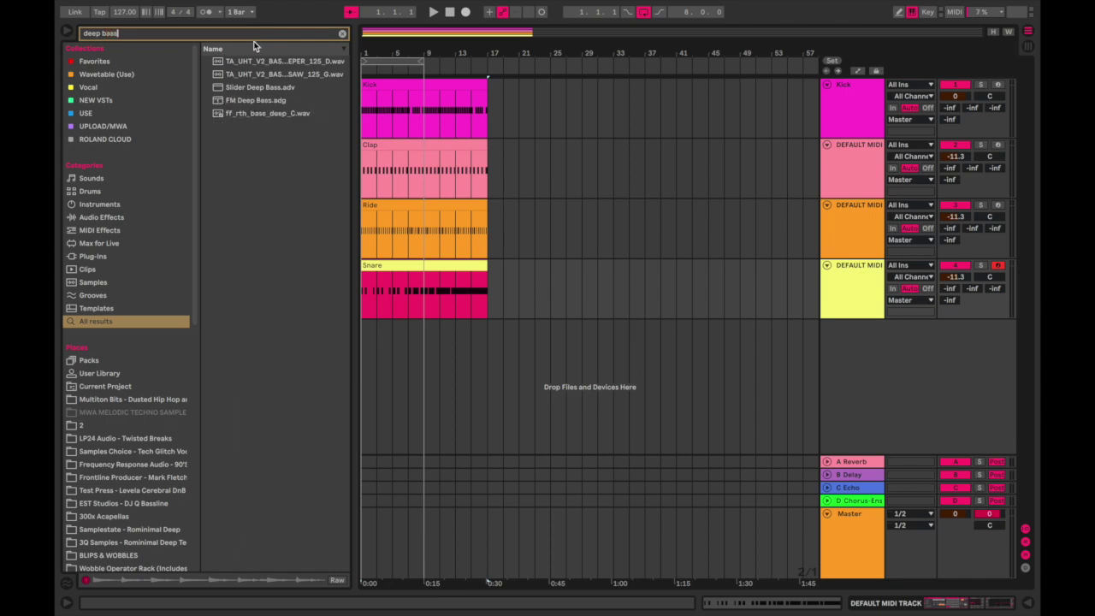
- Audition the deep bass search results and load Slider Deep Bass.adv onto a new MIDI track below the snare track
click(256, 60)
click(264, 75)
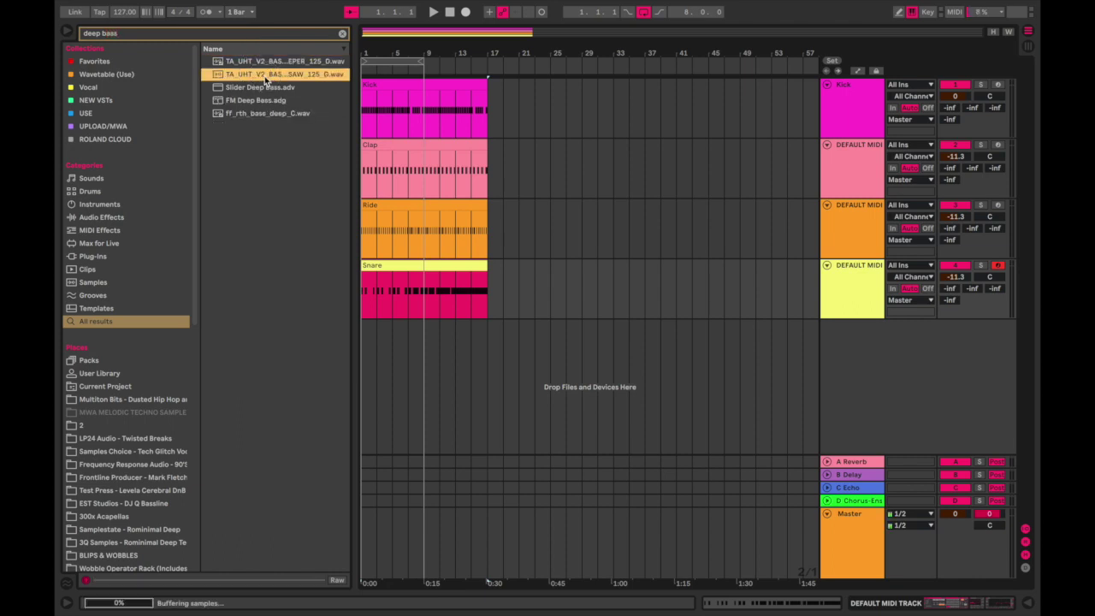
click(264, 87)
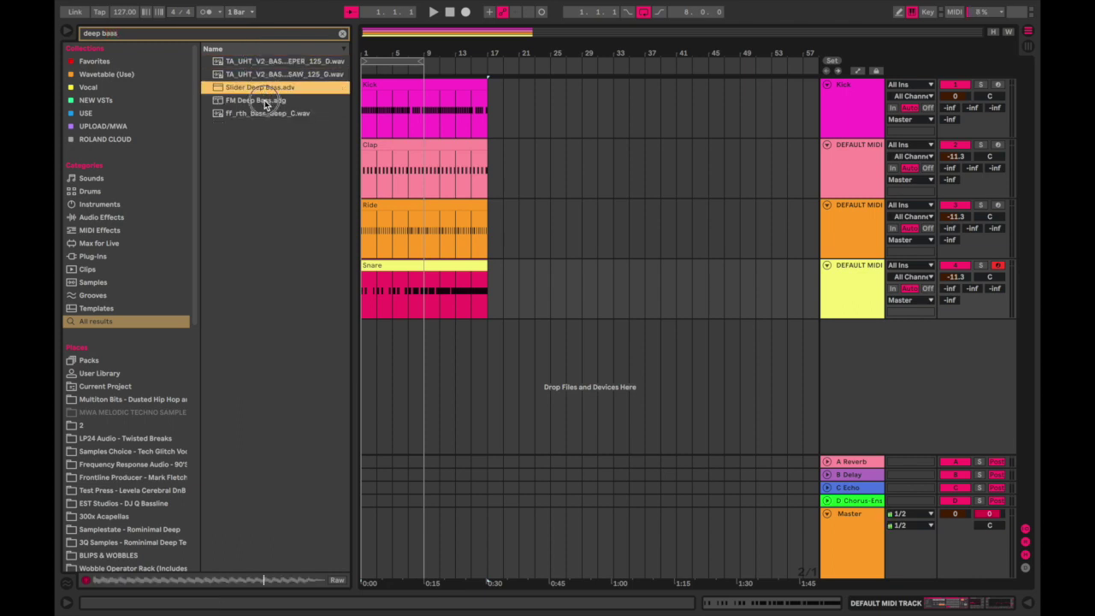
click(265, 100)
click(264, 114)
click(286, 91)
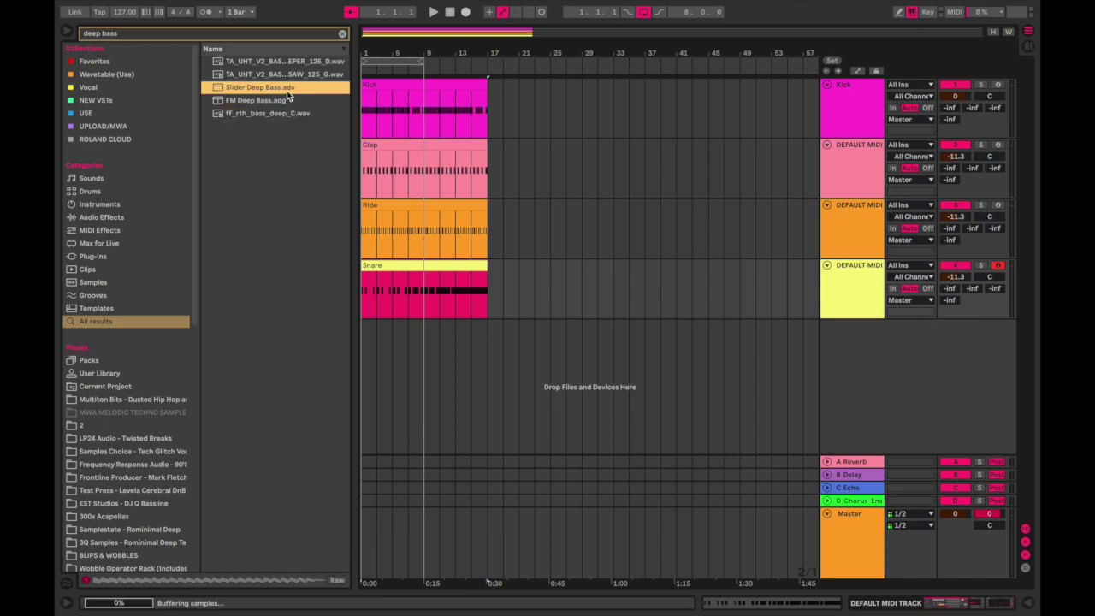
drag(273, 91, 496, 353)
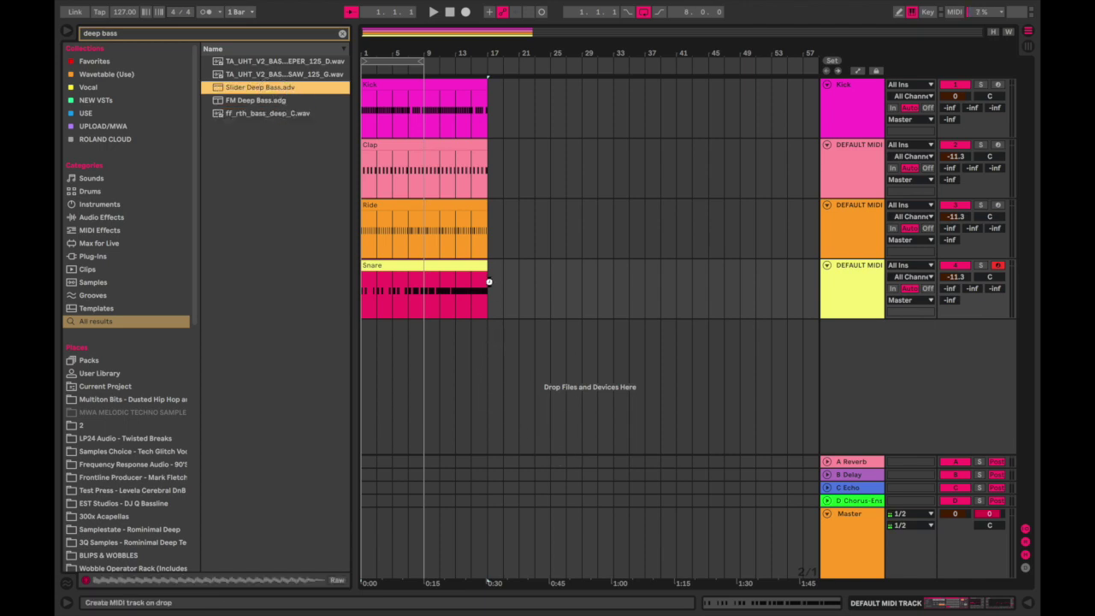
drag(491, 306, 492, 309)
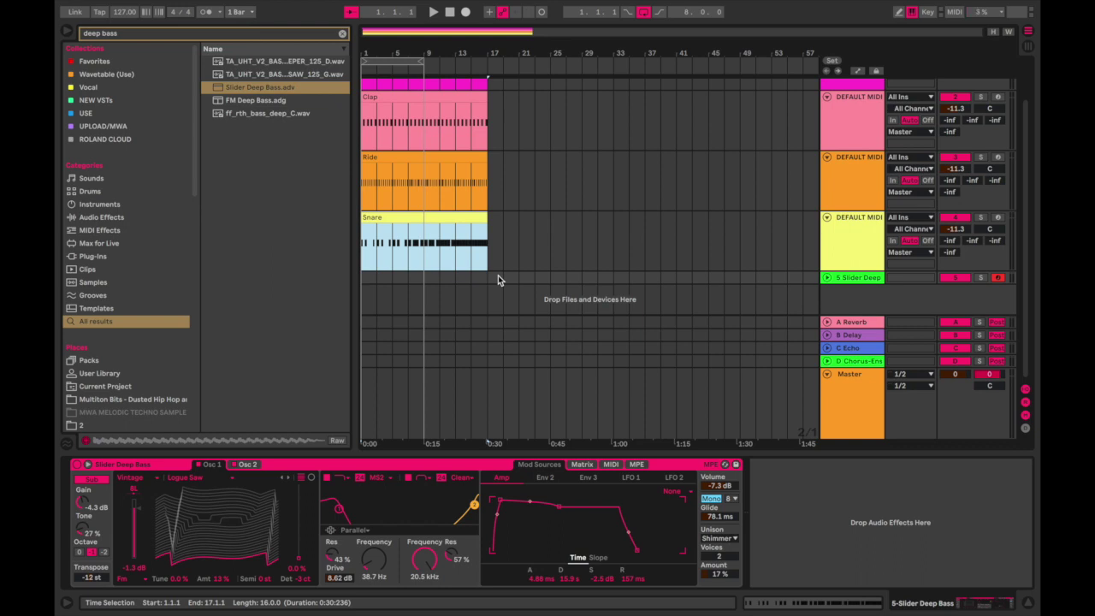
- Locate Slider Deep Bass.adv in the Bass folder of the Wavetable instruments, then clear the search
click(121, 205)
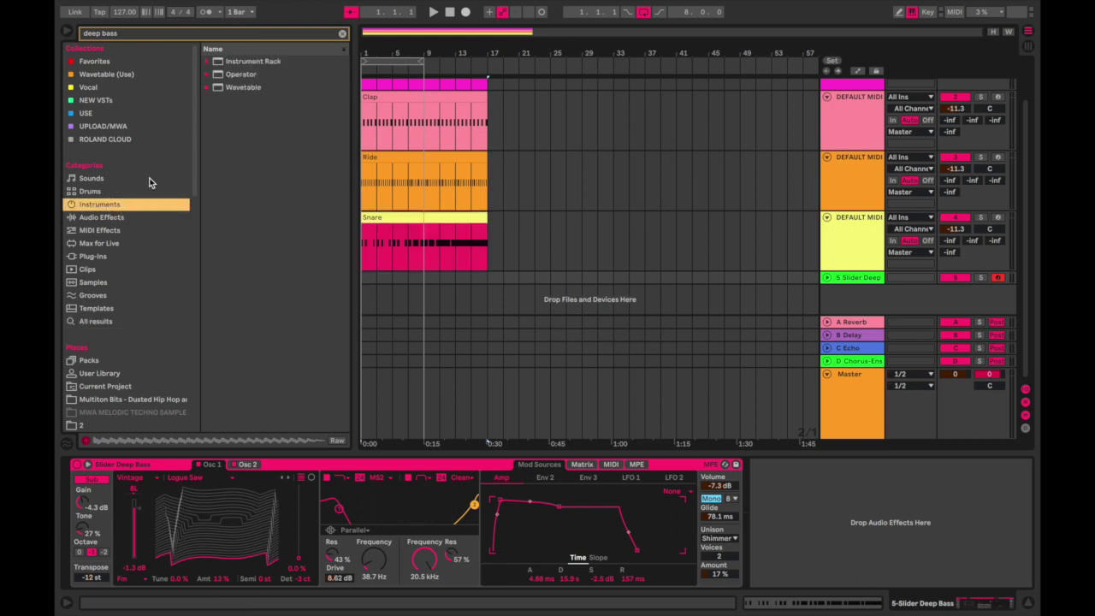
click(210, 89)
click(216, 101)
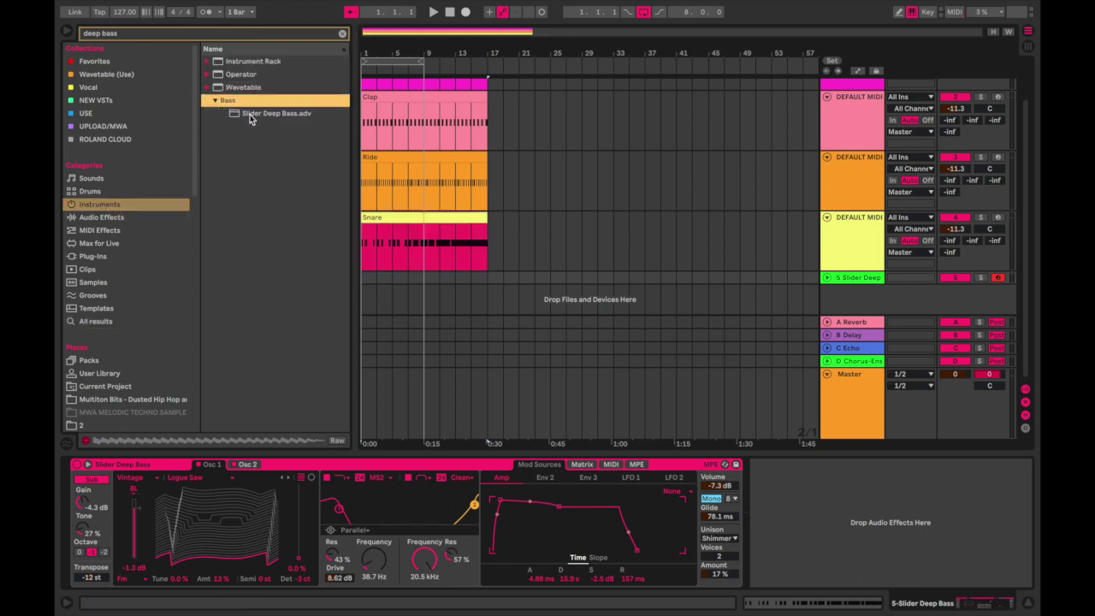
right_click(251, 116)
click(295, 218)
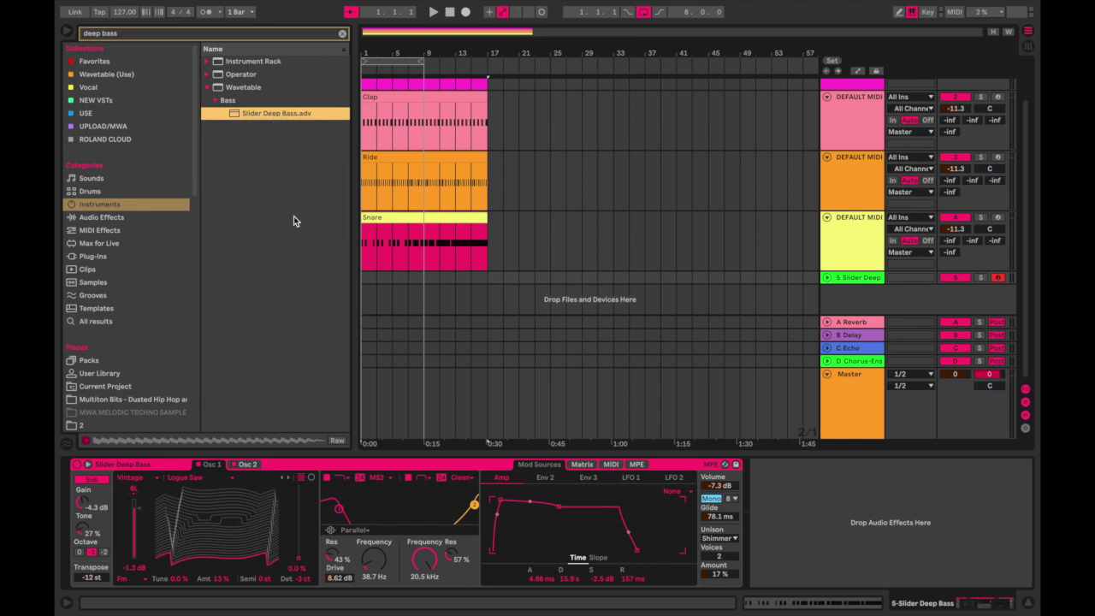
click(343, 36)
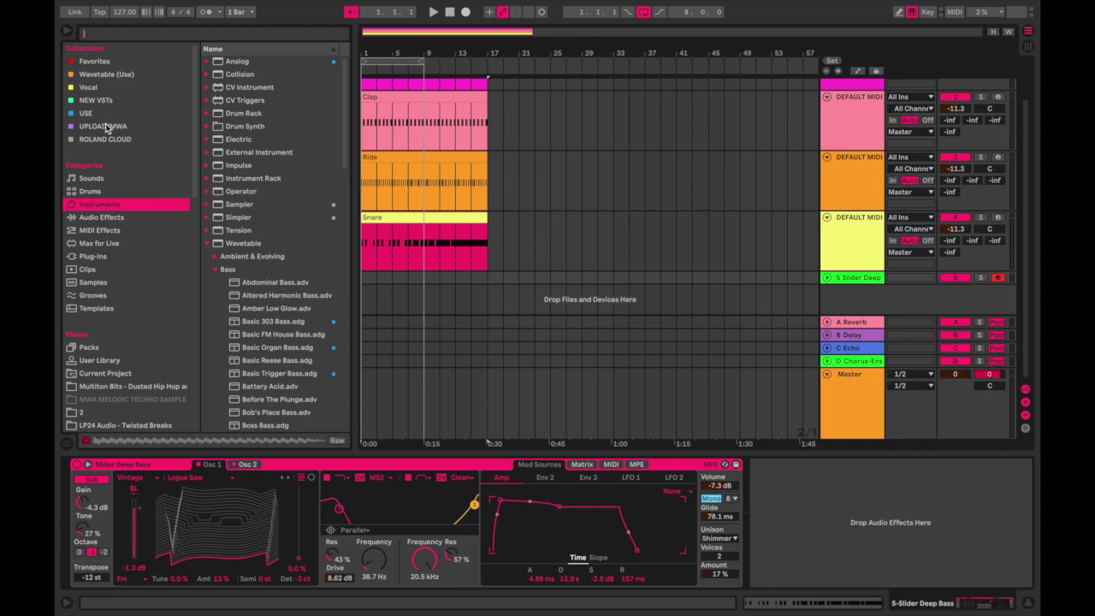
- Create an empty two-bar MIDI clip at bar 17 on the Slider Deep Bass track, and unfold the track to show its device
double_click(493, 279)
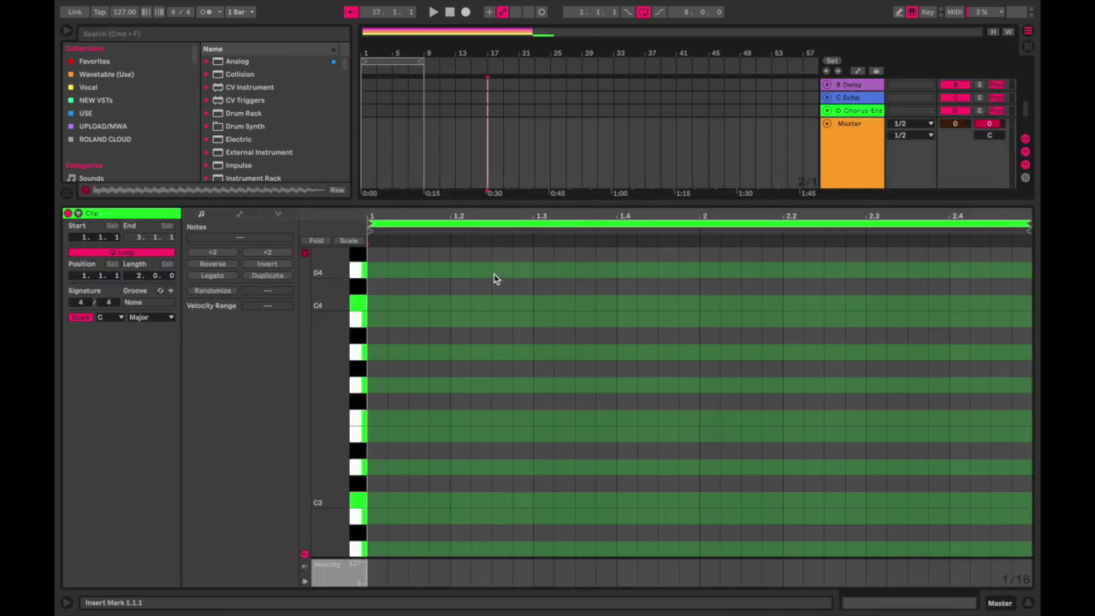
double_click(521, 201)
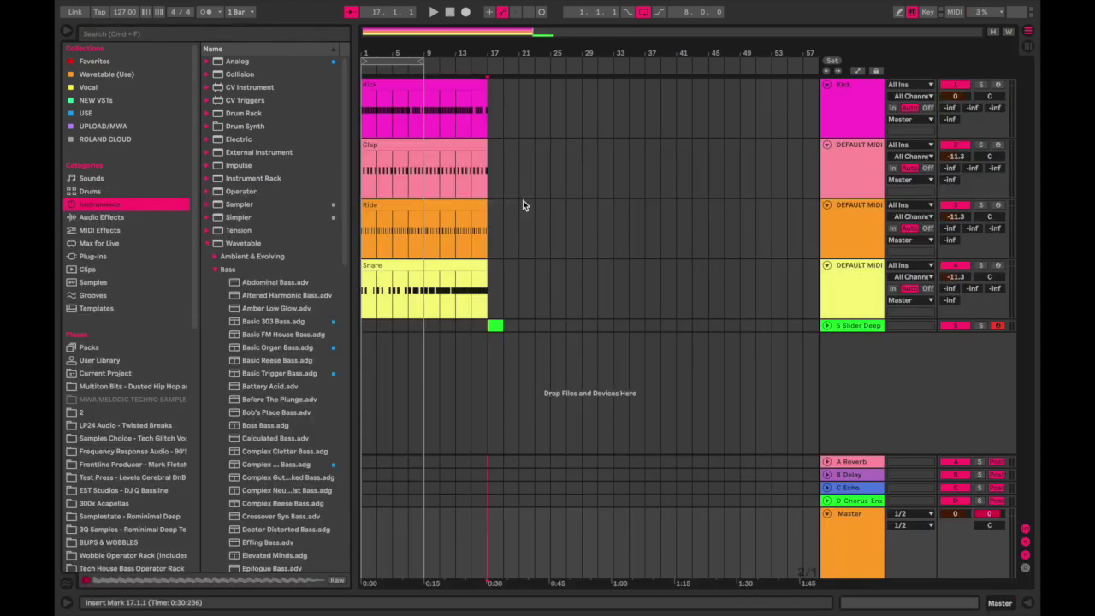
click(826, 328)
double_click(855, 327)
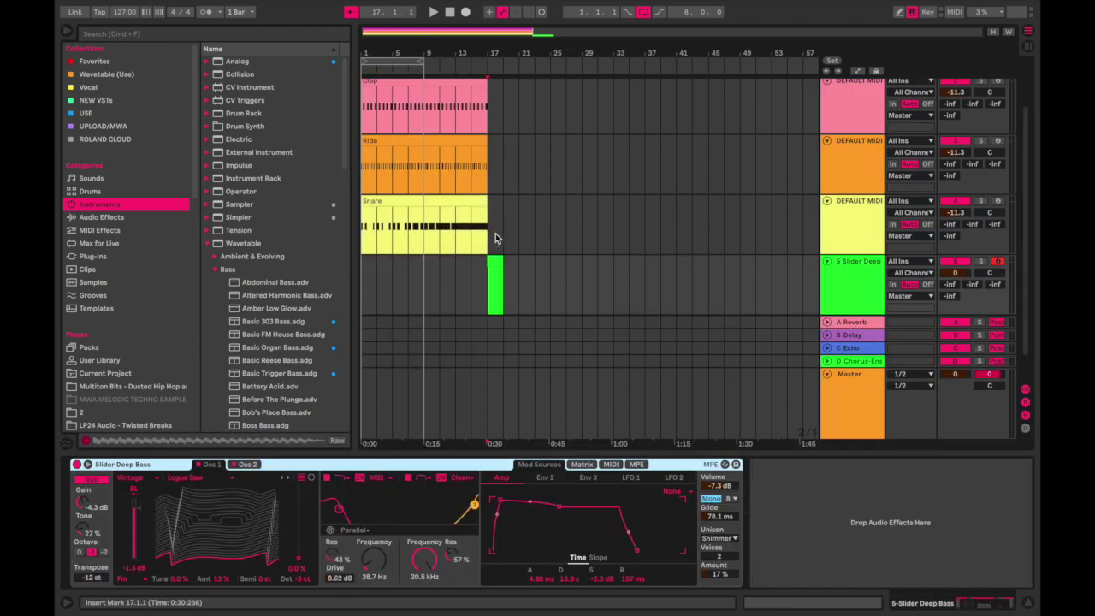
- Open the empty bass clip and audition the Slider Deep Bass sound on several piano roll keys
click(496, 272)
double_click(496, 261)
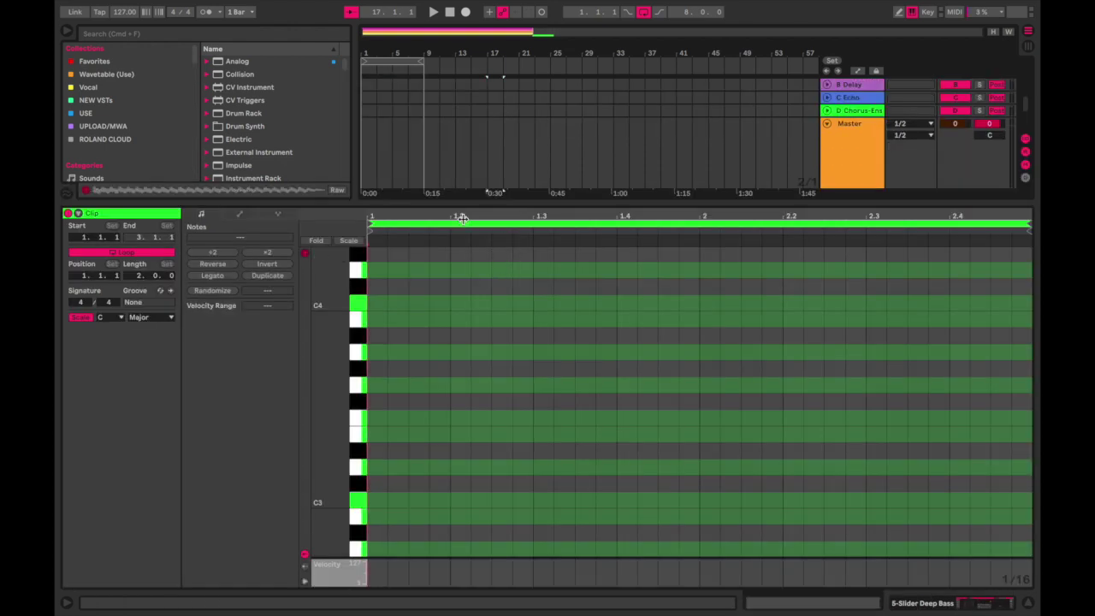
click(361, 268)
click(362, 321)
click(362, 371)
click(361, 416)
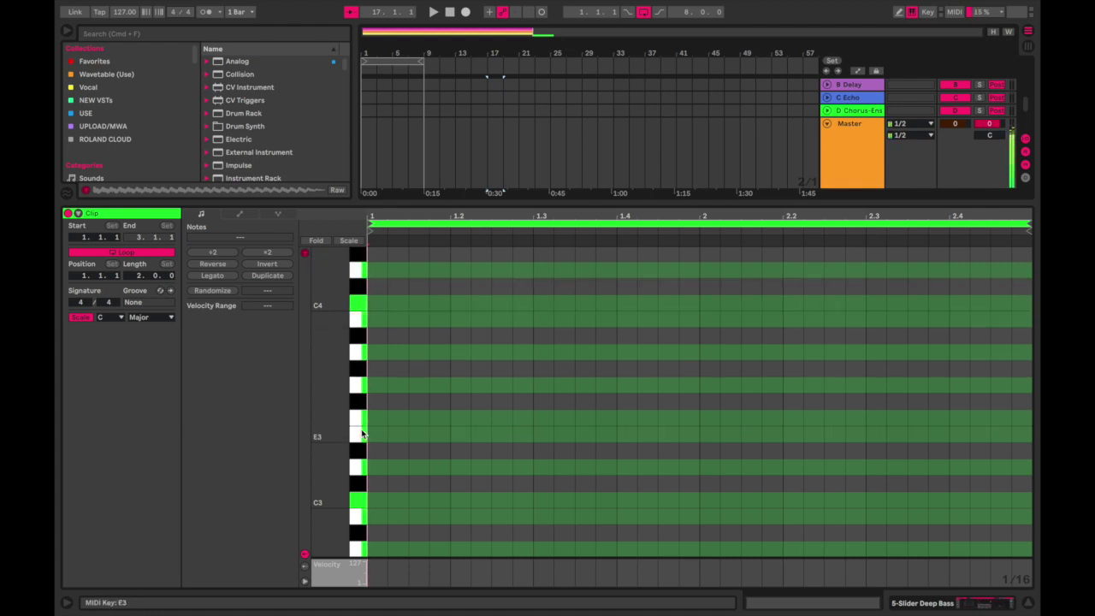
scroll(420, 503, down, 3)
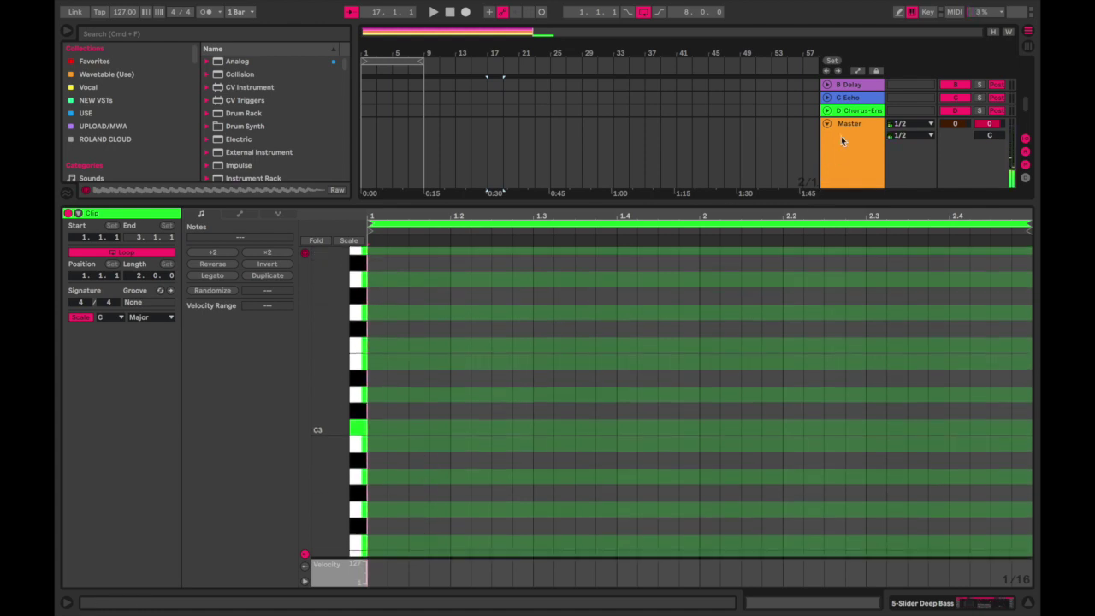
- Set the second filter's frequency to 93.3 Hz and oscillator 1's semitone offset to -24 st in Slider Deep Bass
drag(826, 202, 844, 460)
click(853, 249)
drag(415, 578, 415, 609)
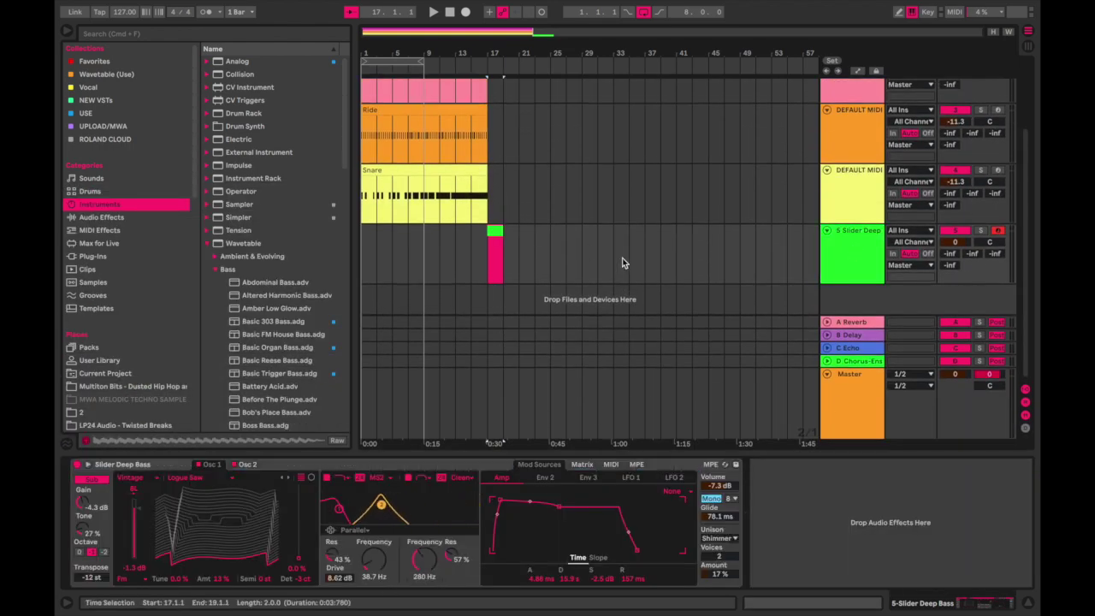
key(a)
drag(406, 561, 406, 578)
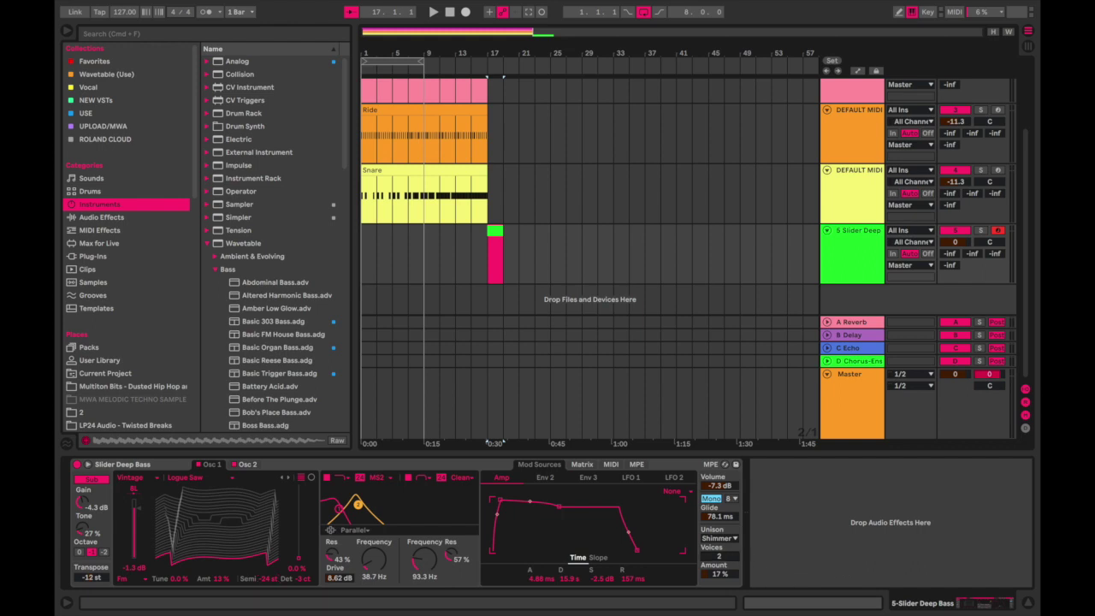
- Try 8 unison voices on the bass and compare the None and Classic unison modes
drag(731, 557, 725, 582)
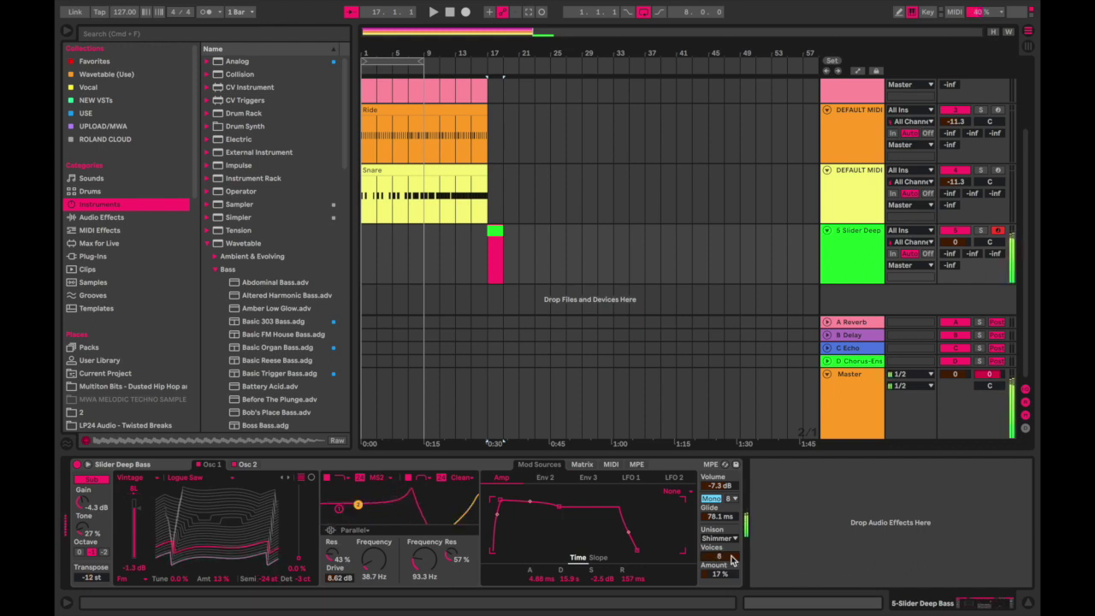
click(726, 537)
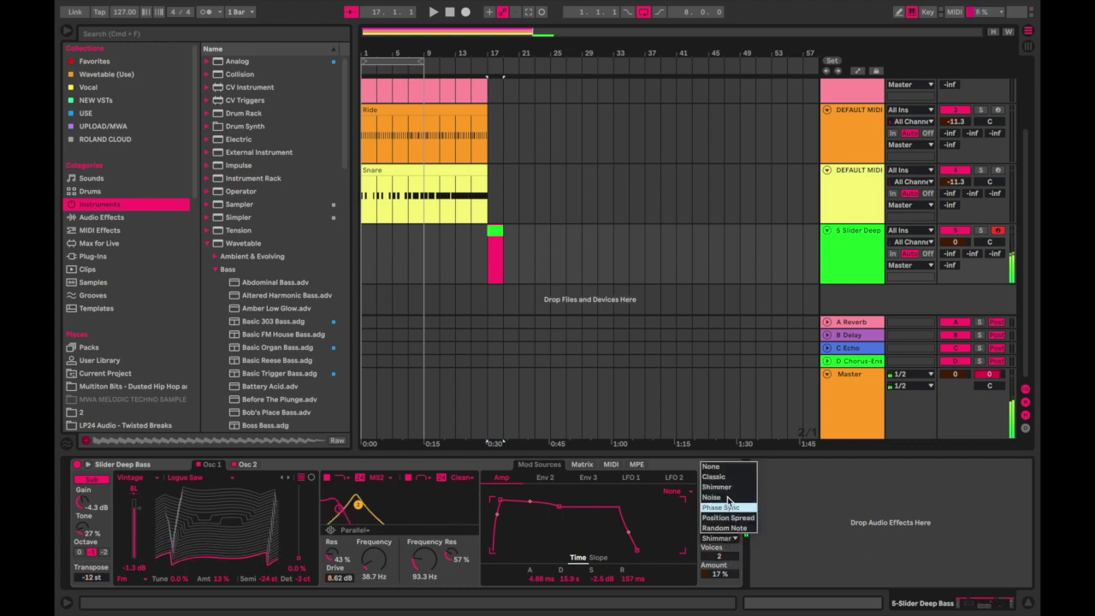
click(729, 469)
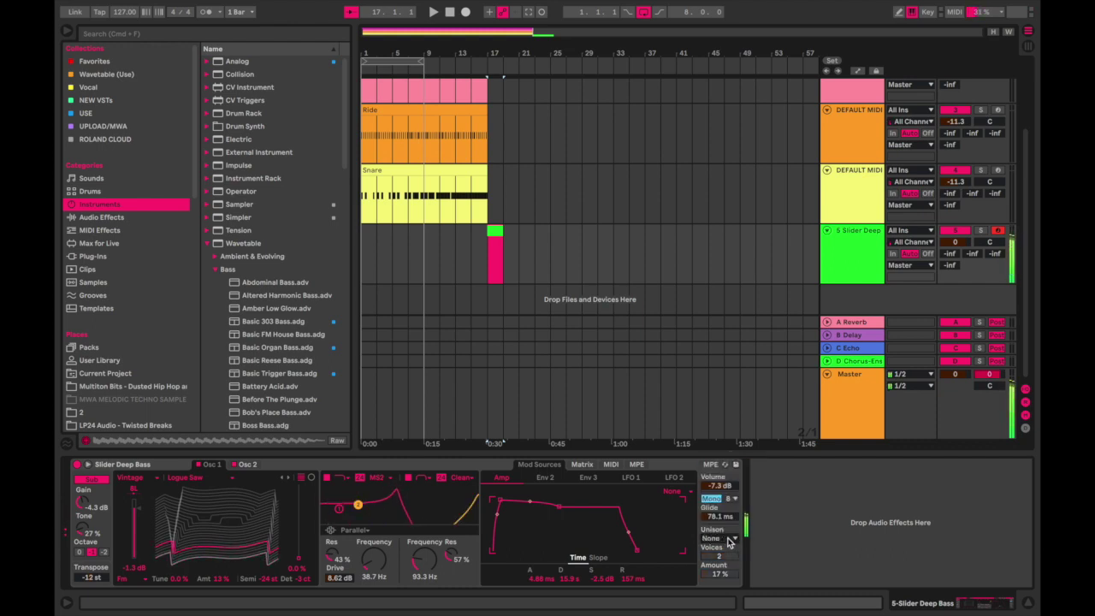
click(730, 538)
click(731, 483)
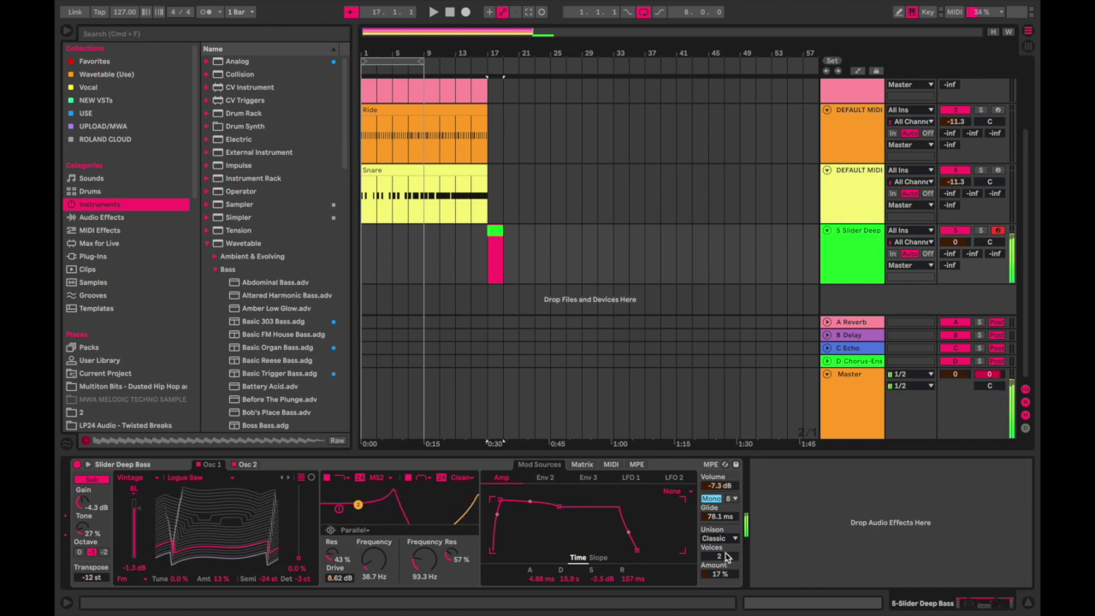
- Set the bass synth's unison amount to 23% and its unison mode to Noise
drag(719, 573, 719, 514)
drag(721, 577, 721, 612)
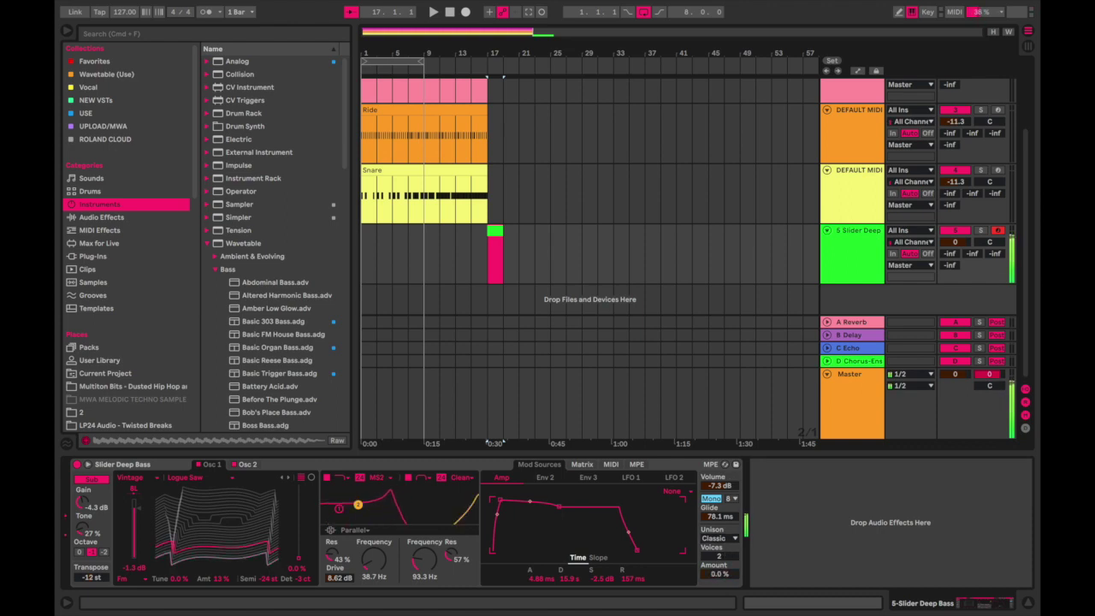
click(718, 538)
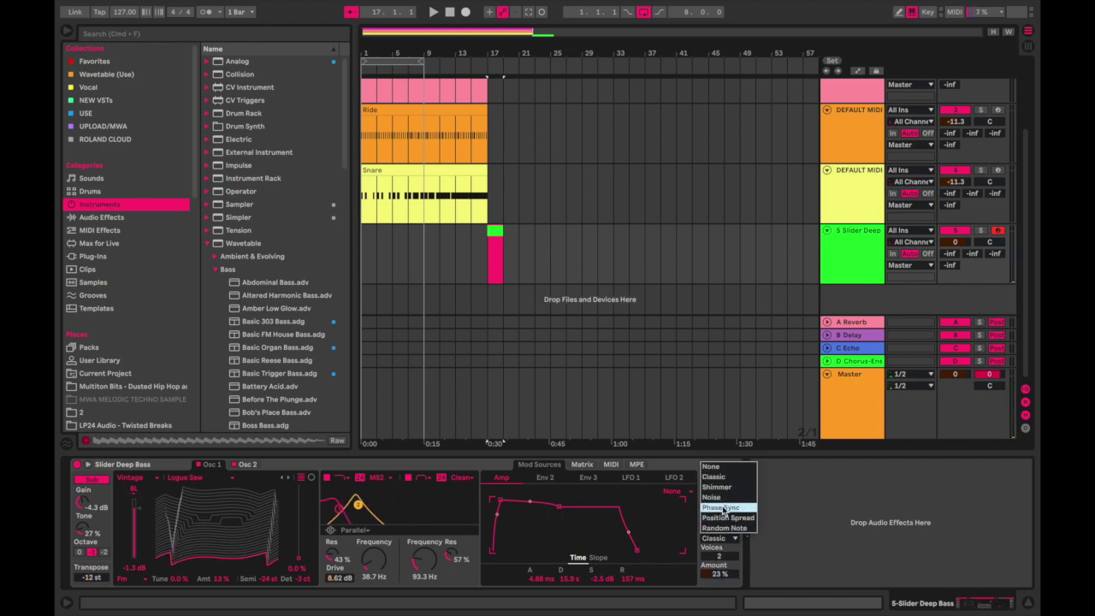
click(719, 477)
click(721, 538)
click(718, 500)
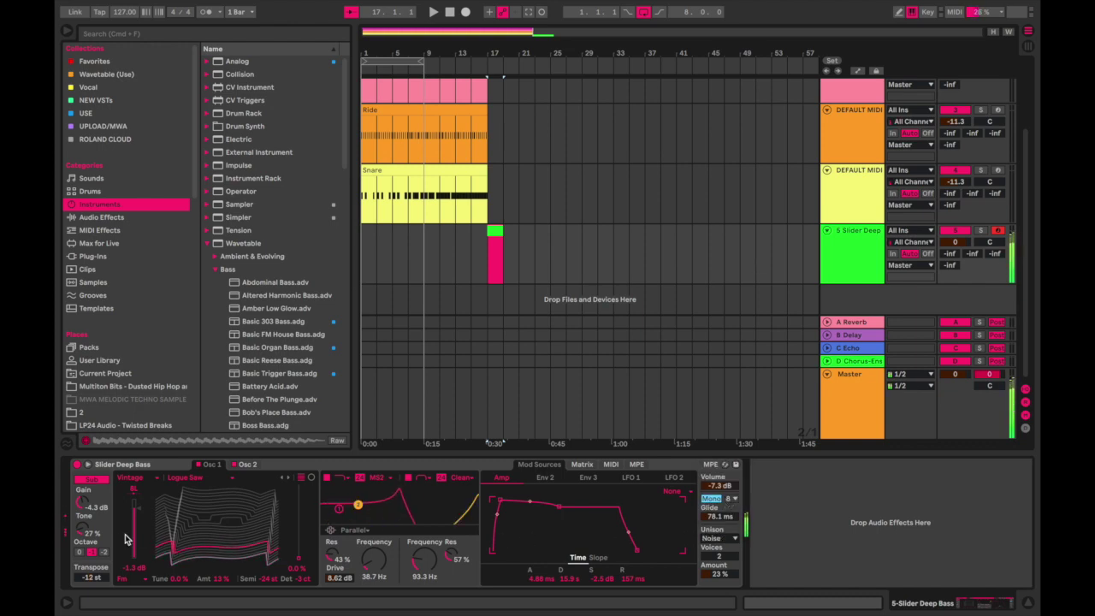
- Set the sub oscillator's octave to -2 and its transpose to -22 st
click(103, 553)
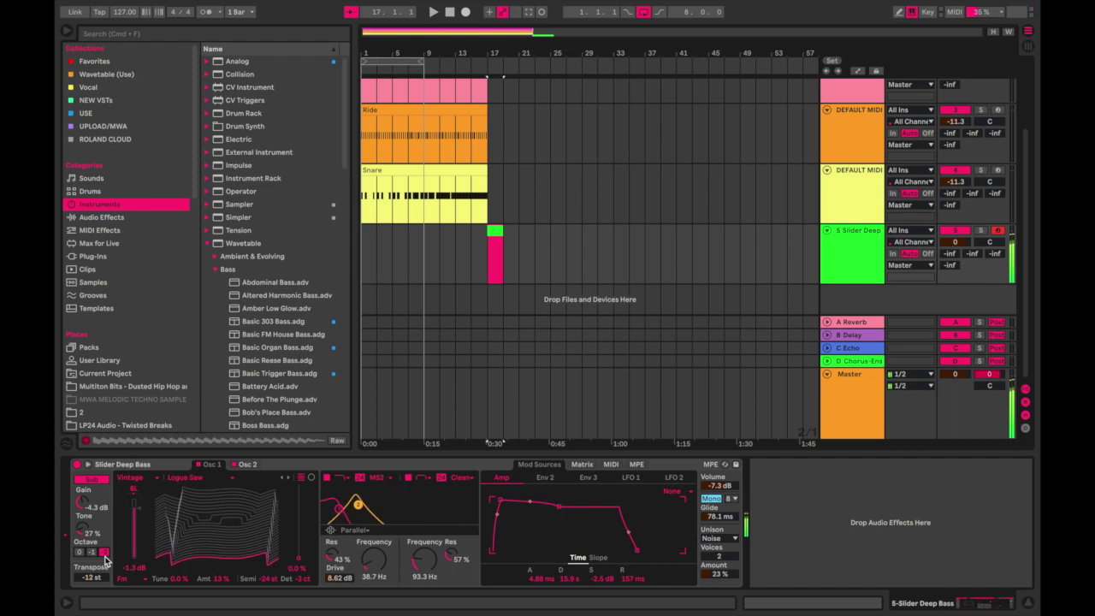
drag(96, 579, 95, 571)
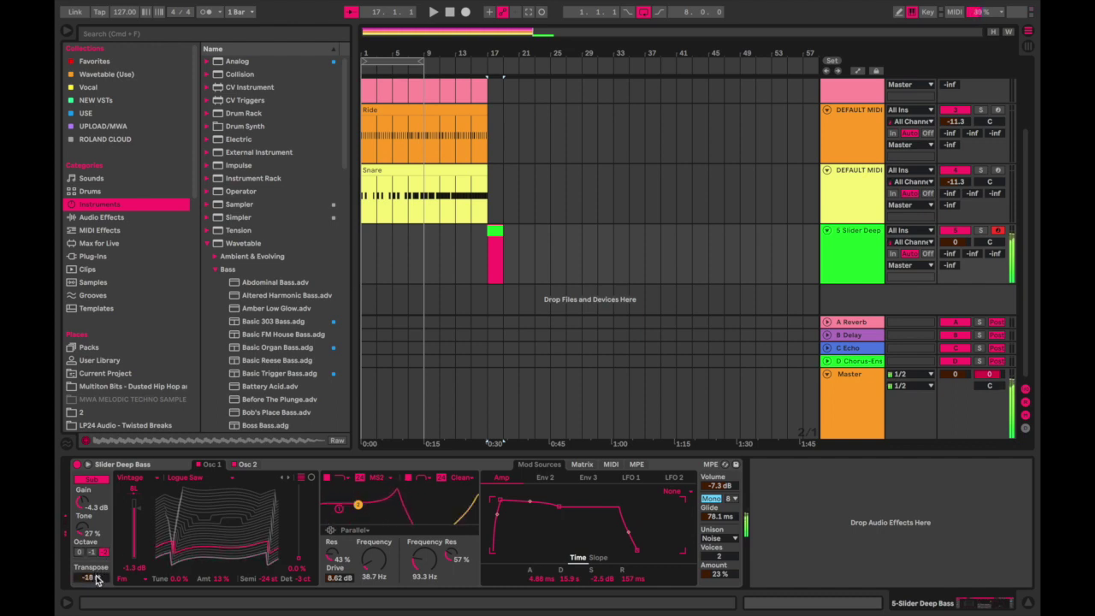
mouse_move(91, 578)
mouse_down()
mouse_move(91, 551)
mouse_move(91, 599)
mouse_up()
mouse_move(91, 577)
mouse_down()
mouse_move(90, 563)
mouse_move(90, 584)
mouse_up()
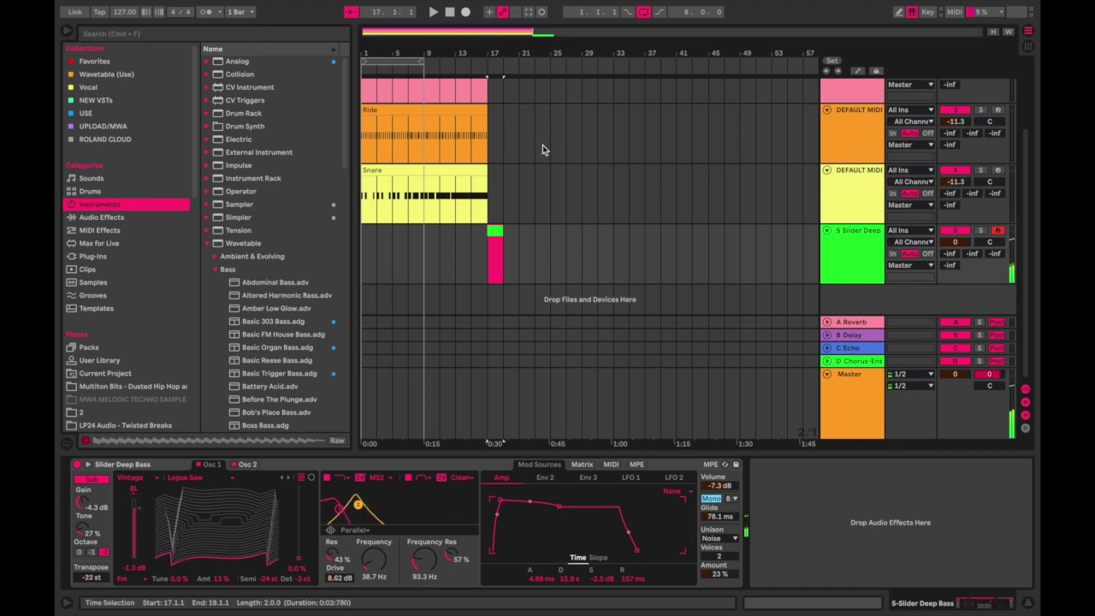
- Duplicate the Kick clip to bars 17–32, and play the copy with the loop set to its length
scroll(504, 209, up, 3)
click(485, 101)
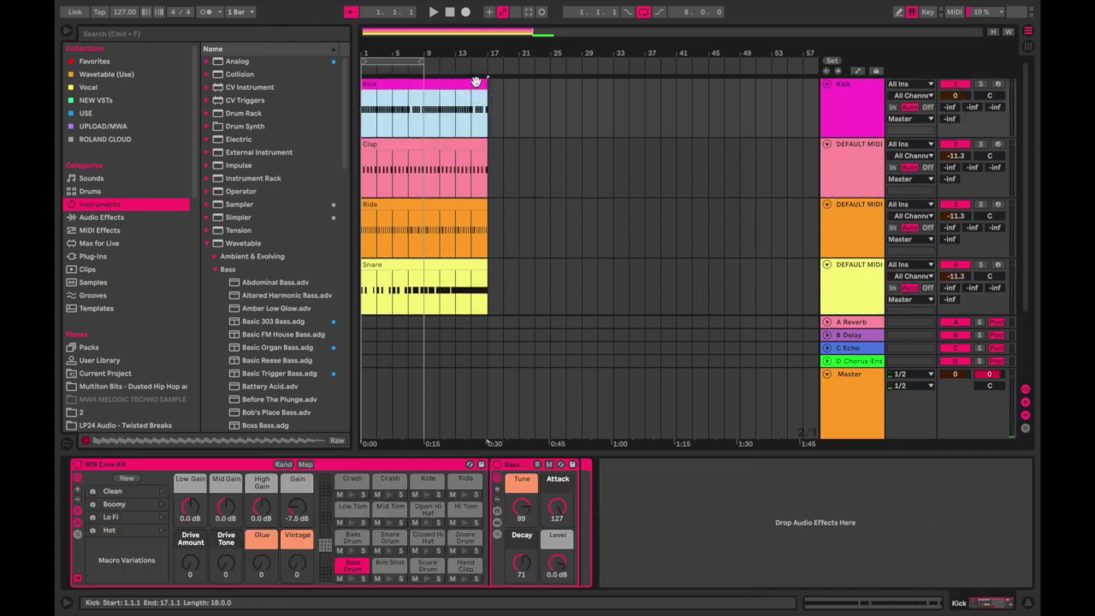
key(super+d)
key(space)
click(511, 91)
click(510, 81)
key(super+l)
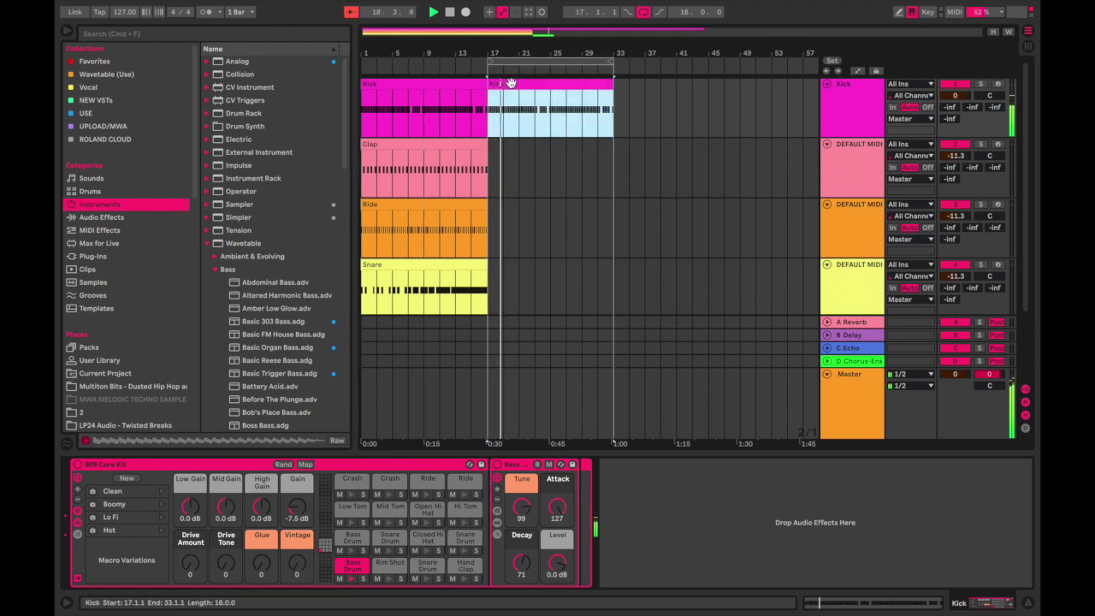
key(space)
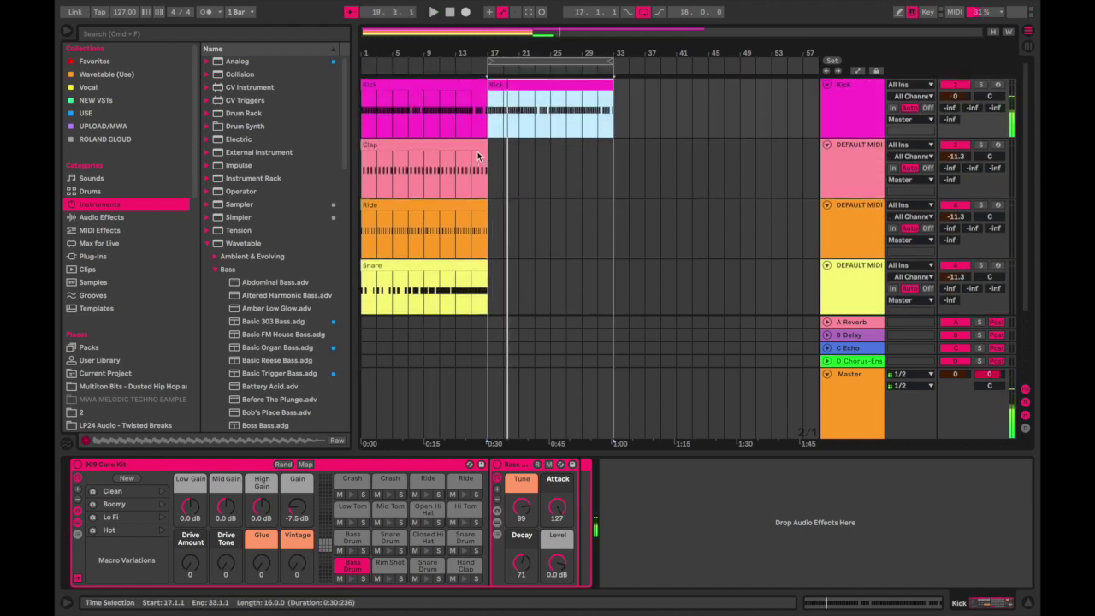
- Duplicate the Clap and Ride clips to bars 17–32
click(477, 147)
key(super+d)
click(477, 206)
key(super+d)
- Create a two-bar MIDI clip at bar 17 on the Slider Deep Bass track and enlarge its note editor
click(489, 233)
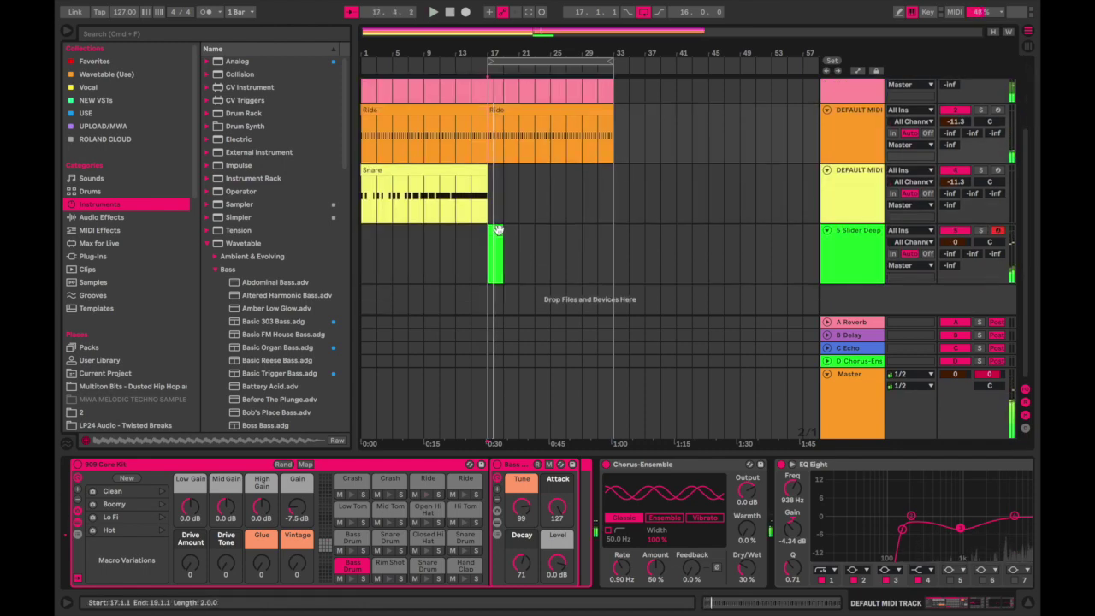
double_click(499, 229)
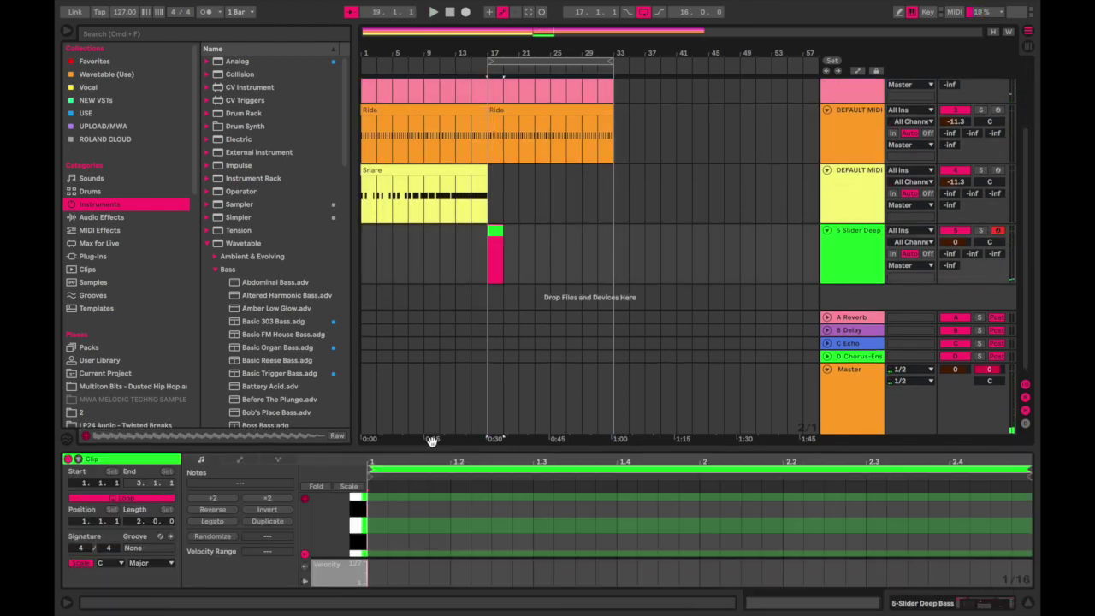
drag(434, 448, 436, 161)
click(357, 502)
scroll(362, 313, up, 3)
click(359, 297)
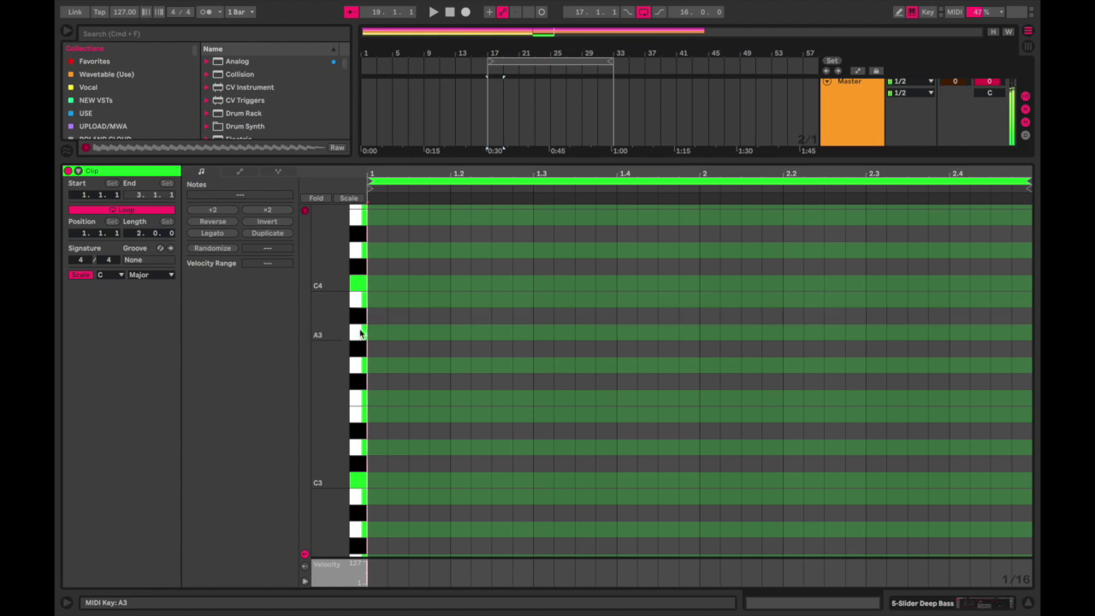
- Set the bass clip's scale to A Minor and audition the root note
click(109, 274)
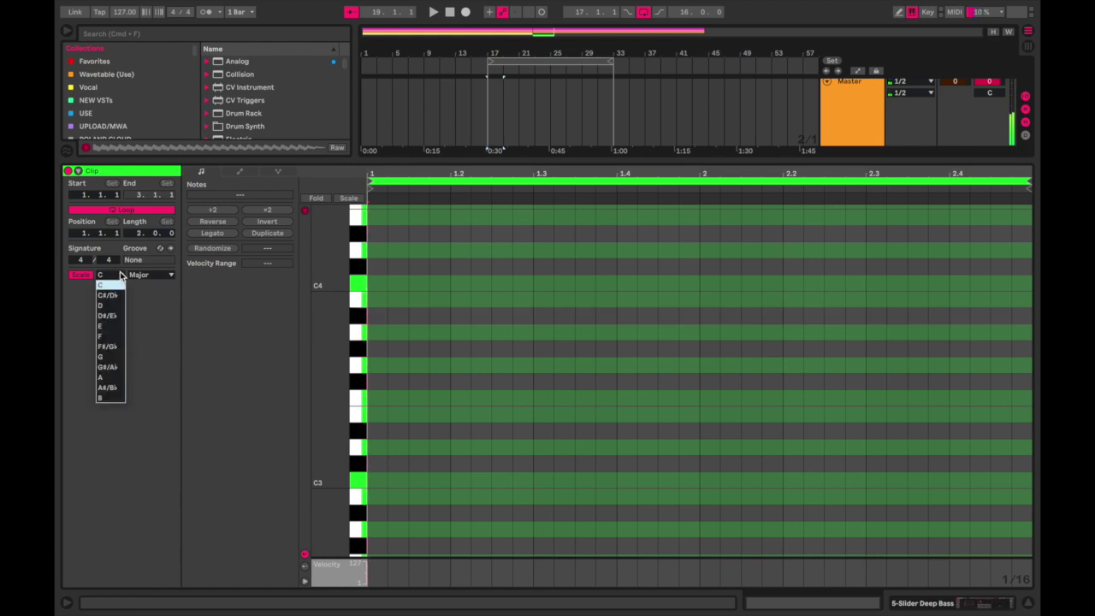
click(113, 382)
click(150, 275)
click(153, 293)
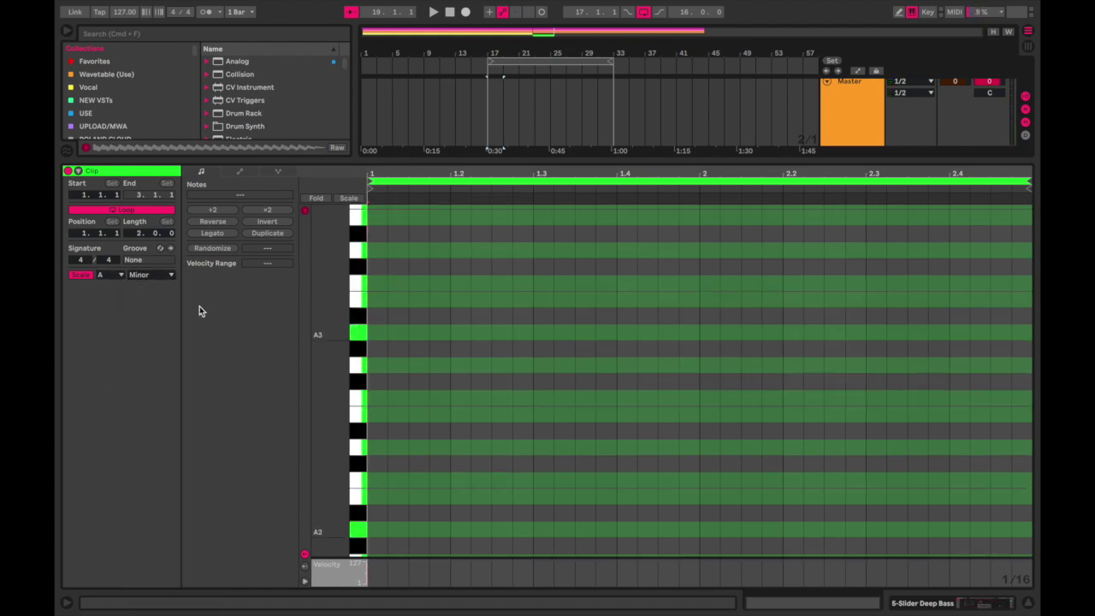
click(363, 355)
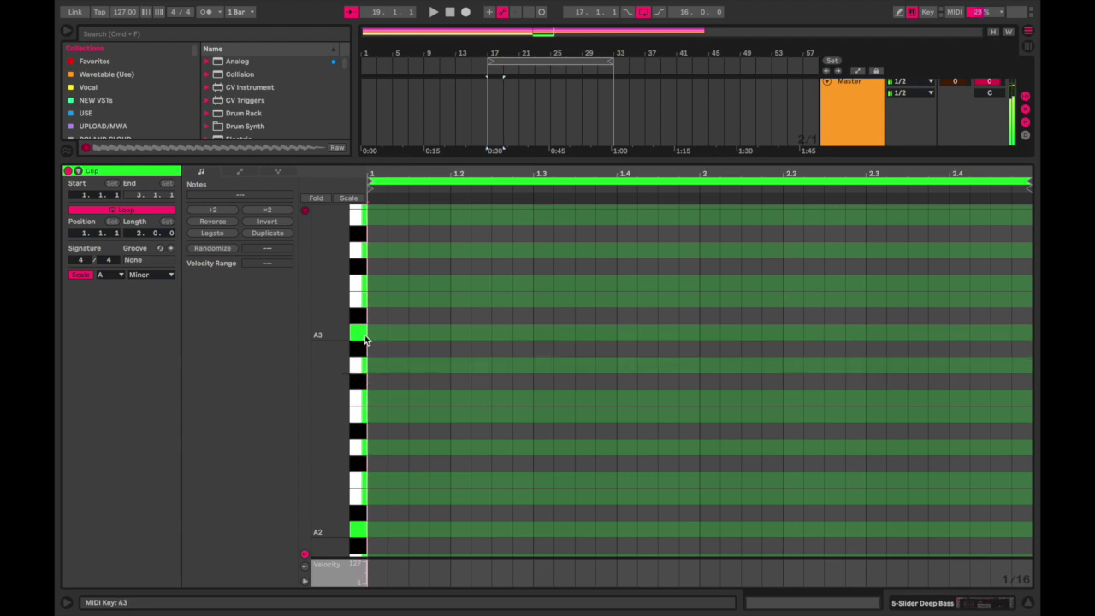
- Add one-beat notes A3 at the clip's start and G3 at 1.2
double_click(373, 334)
key(shift+Right)
key(shift+Right)
double_click(470, 368)
key(shift+Right)
key(shift+Right)
key(shift+Right)
- Add one-beat notes F3 at 1.3 and G3 at 1.4
double_click(547, 399)
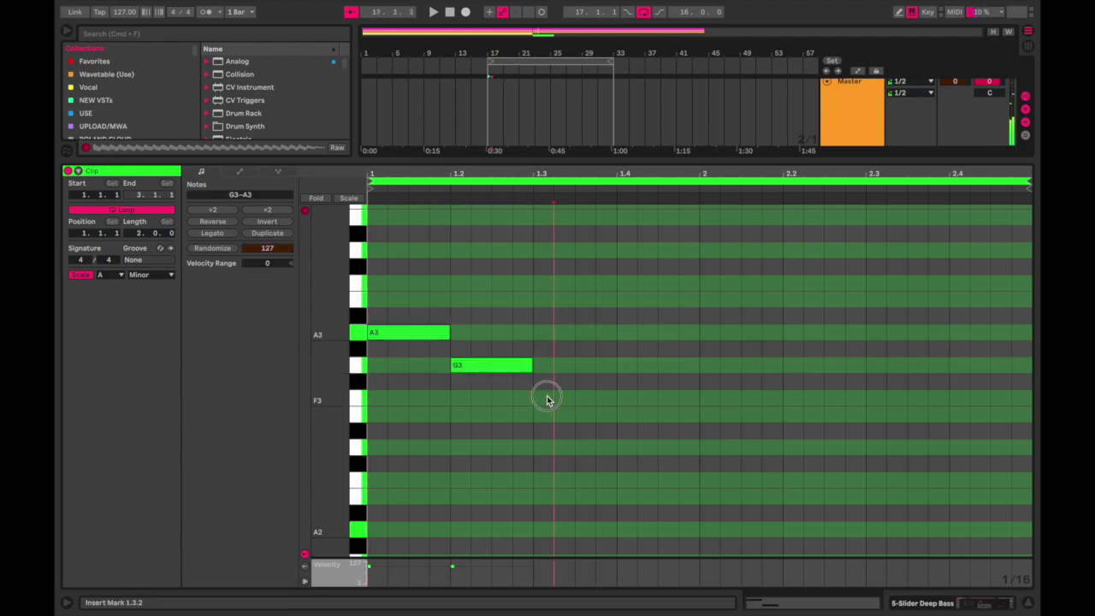
key(shift+Right)
key(shift+Right)
key(shift+Right)
double_click(621, 363)
key(shift+Right)
key(shift+Right)
key(shift+Right)
key(shift+Right)
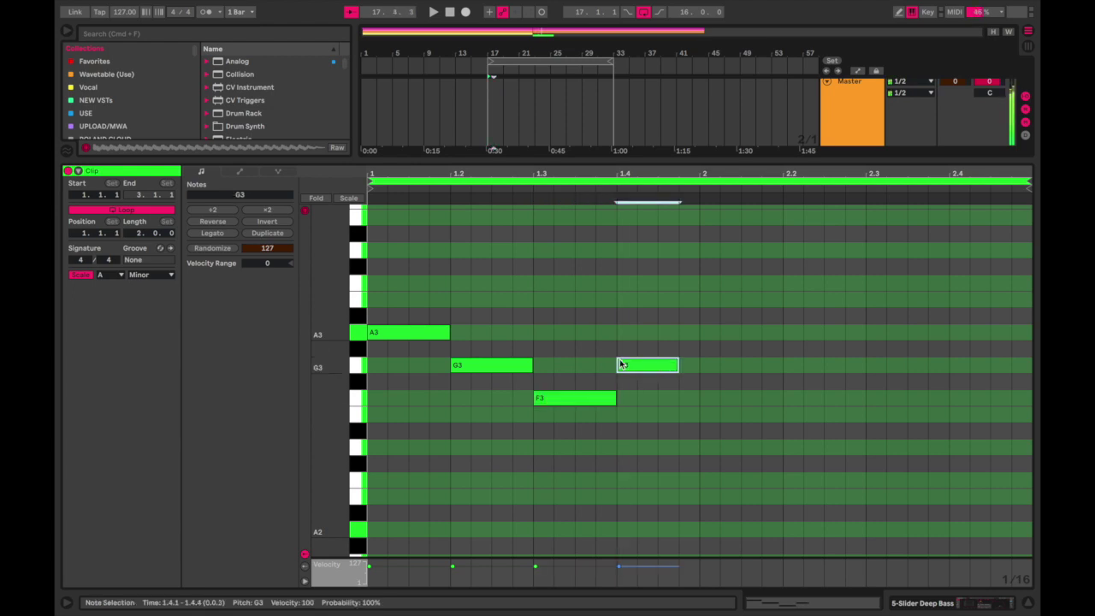
key(shift+Left)
- Add one-beat notes A3 at the start of the clip's second bar and B3 at 2.2
double_click(709, 333)
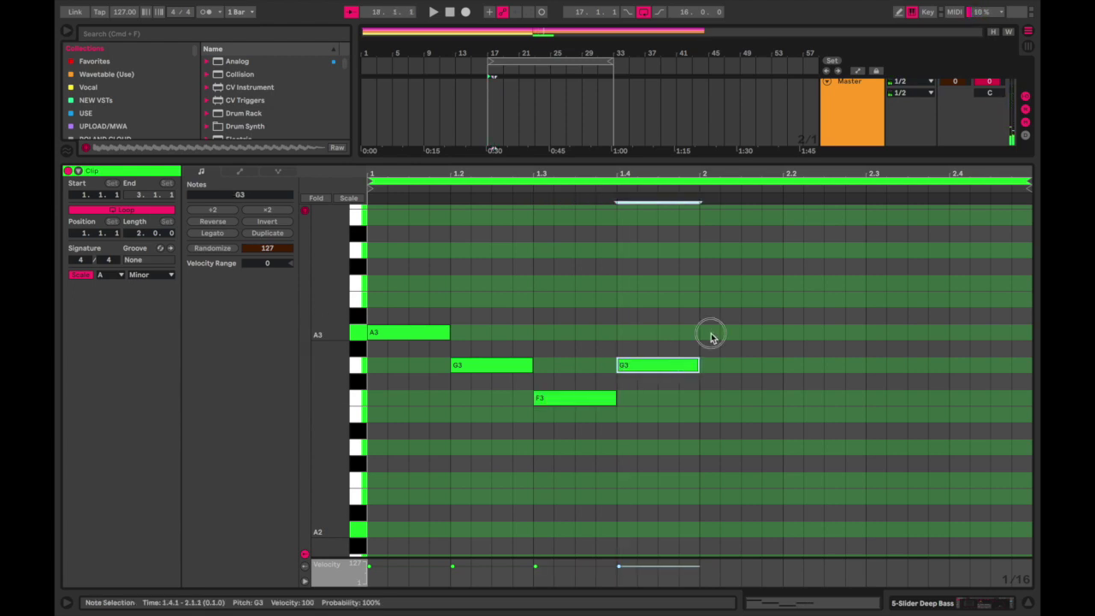
key(shift+Right)
key(shift+Right)
key(shift+Right)
double_click(791, 299)
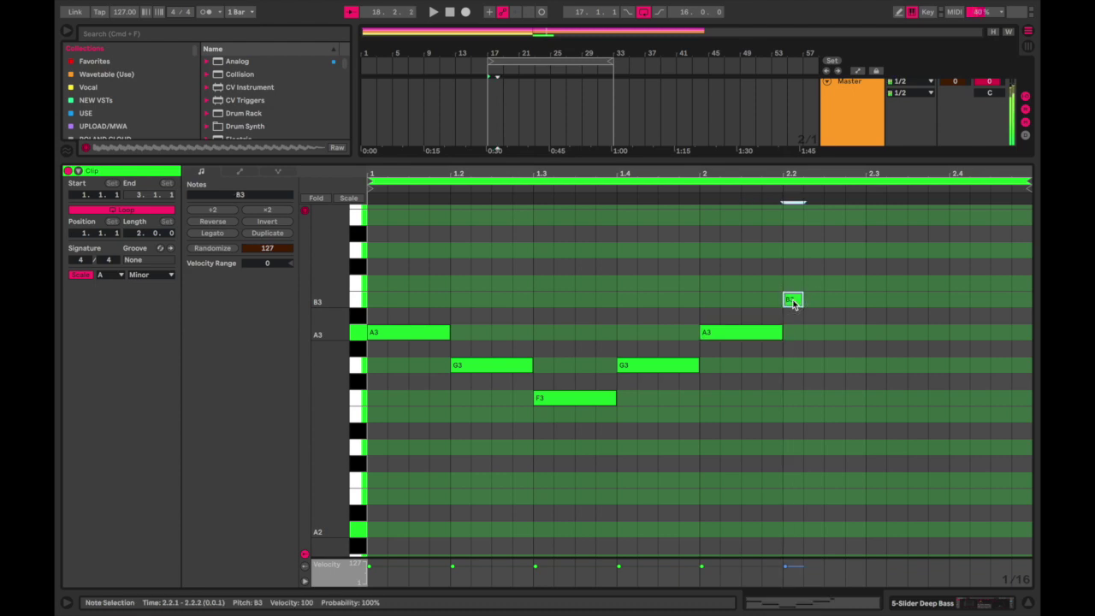
key(shift+Right)
key(shift+Right)
key(shift+Right)
- Add one-beat notes C4 at 2.3 and D4 at 2.4, and play the bassline briefly
double_click(869, 284)
key(shift+Right)
key(shift+Right)
key(shift+Right)
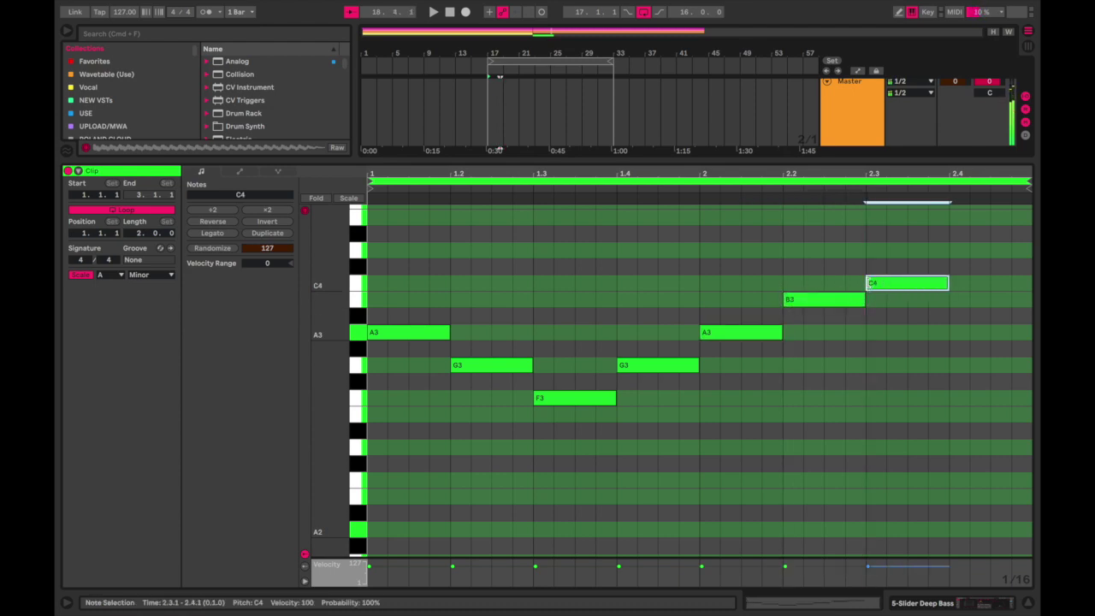
double_click(958, 250)
key(shift+Right)
key(shift+Right)
key(shift+Right)
key(space)
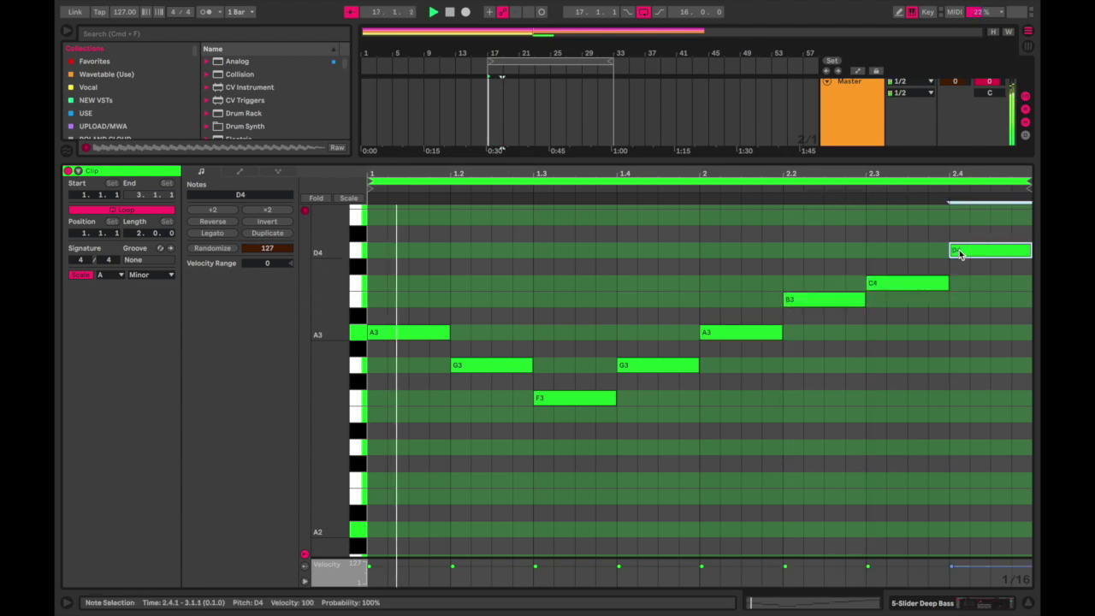
key(space)
- Close the note editor and duplicate the two-bar bass clip repeatedly until it fills bars 17–32
double_click(919, 157)
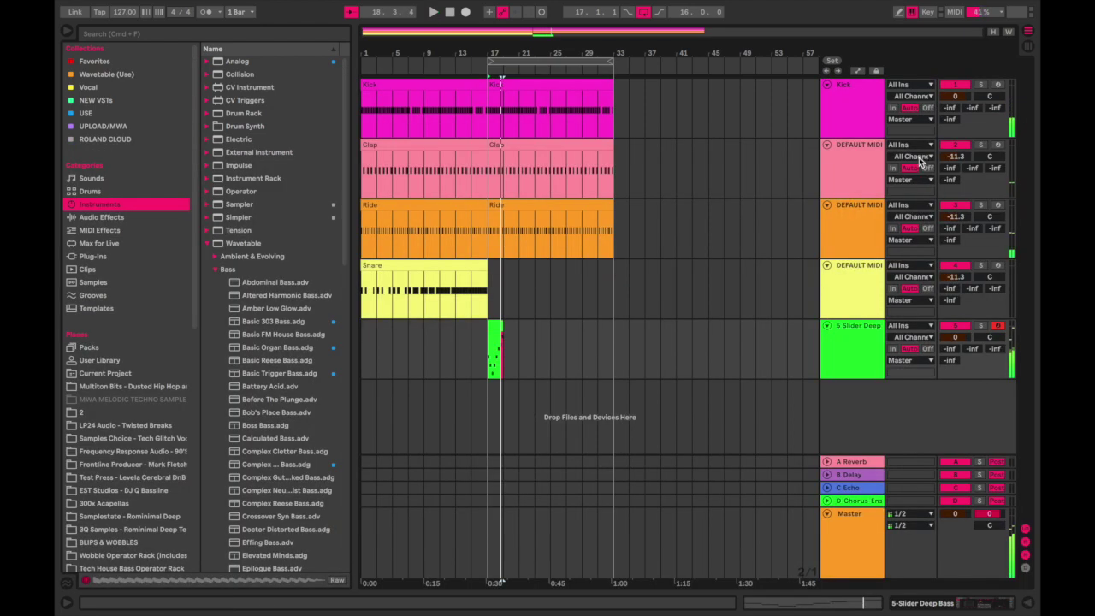
click(495, 324)
key(super+d)
key(super+d)
key(super+d)
key(super+d)
key(super+d)
key(super+d)
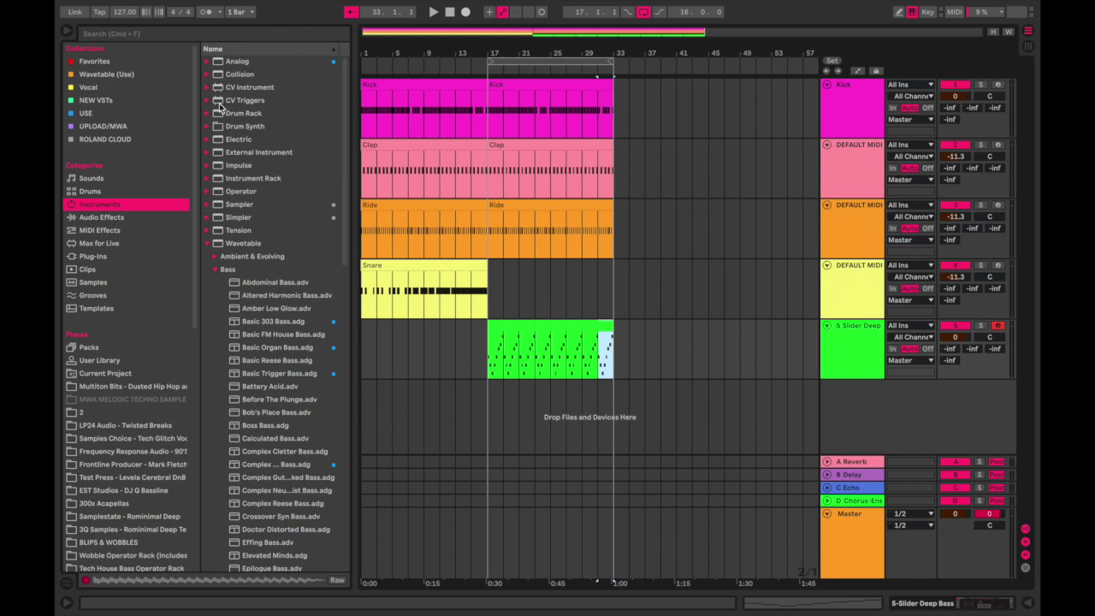
- Search all browser content for "ar" and add the Arpeggiator to the Slider Deep Bass track
click(184, 31)
text(ar)
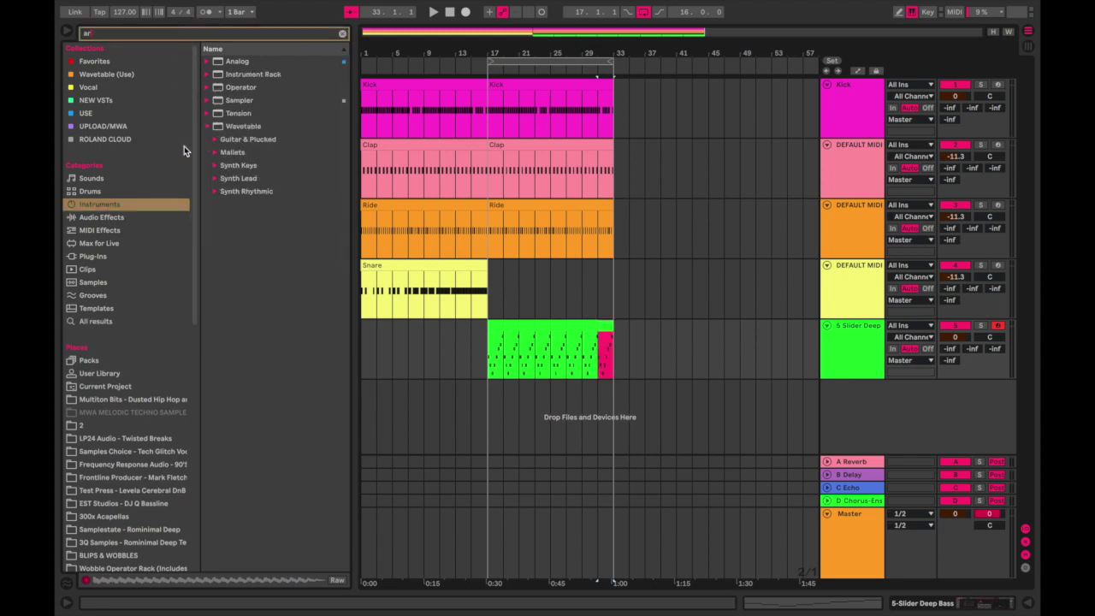
click(110, 322)
drag(248, 61, 528, 337)
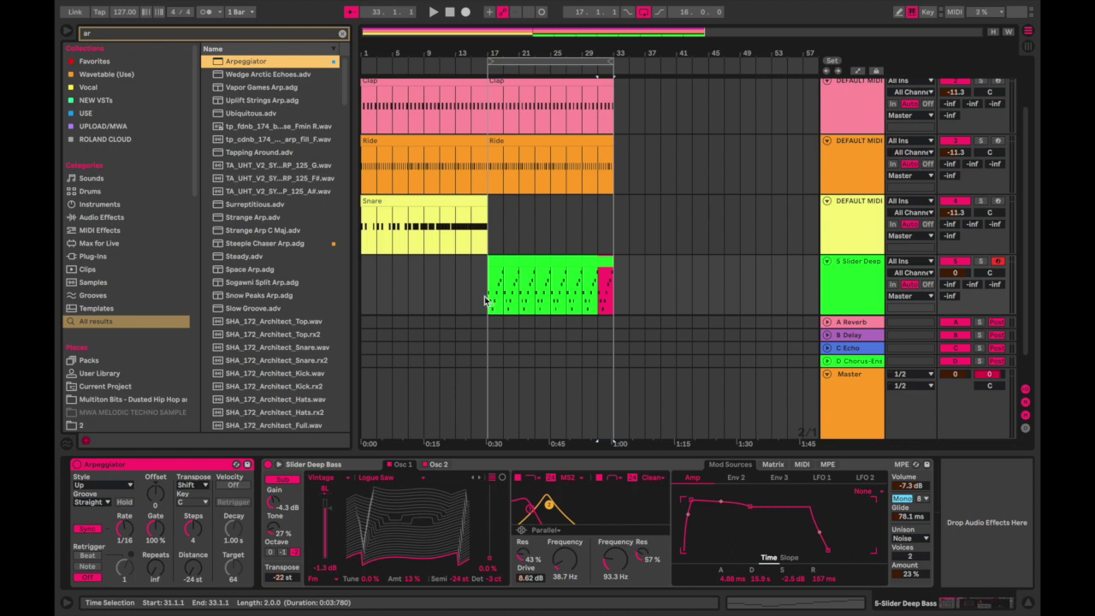
- Set the Arpeggiator's rate to 1/8 while the loop plays
click(145, 467)
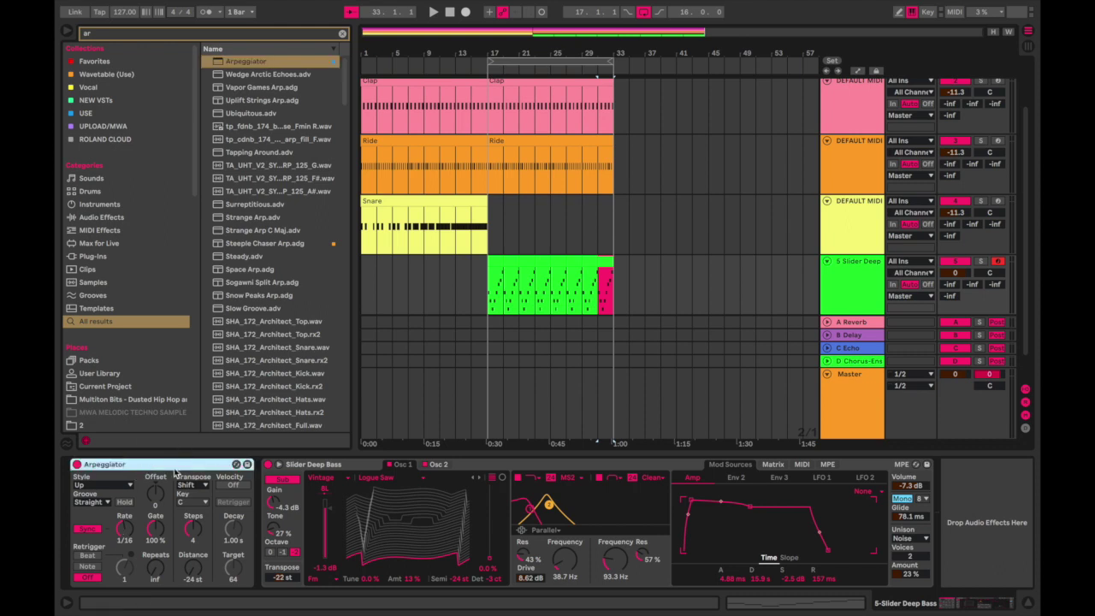
click(125, 526)
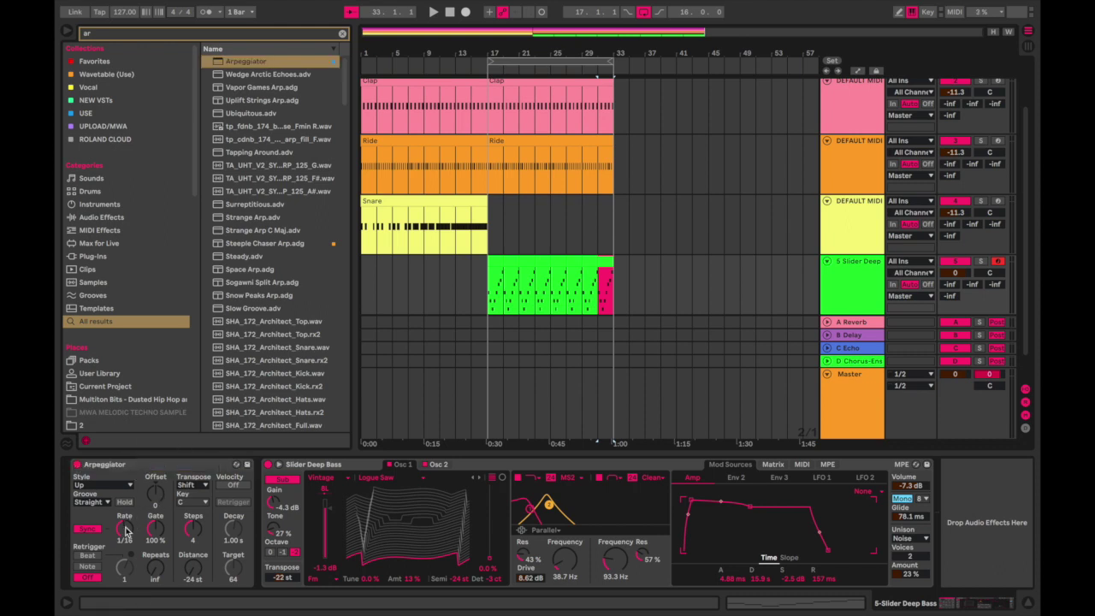
click(129, 466)
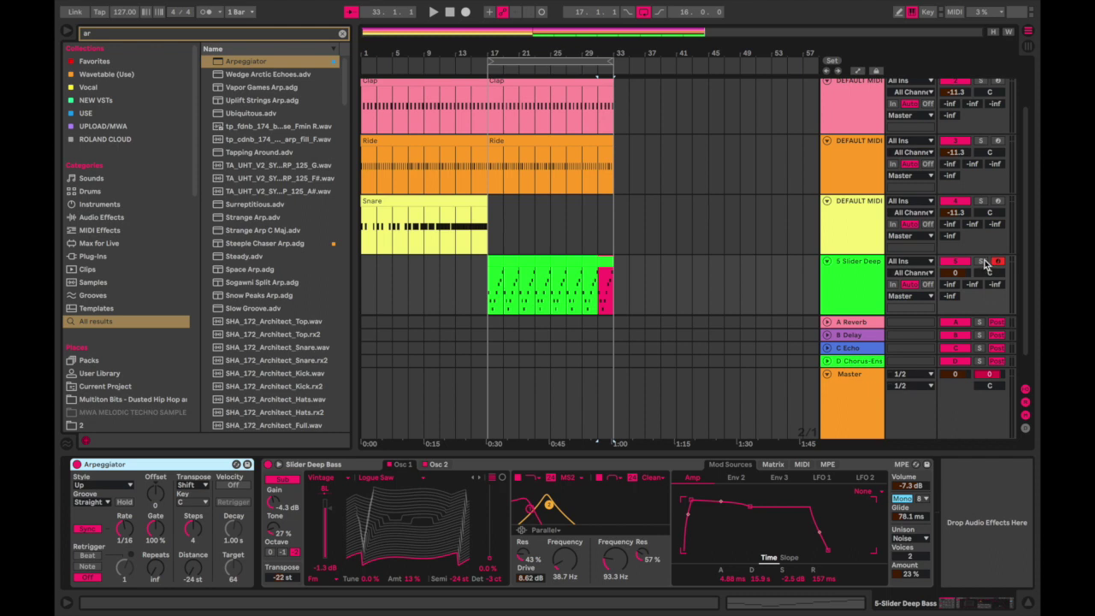
click(162, 531)
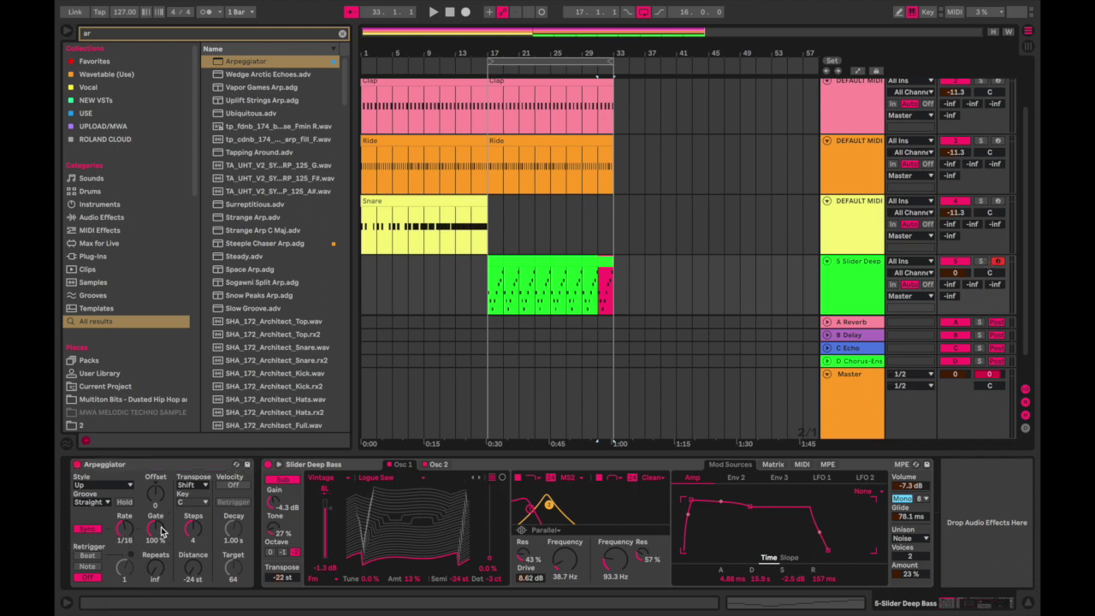
key(space)
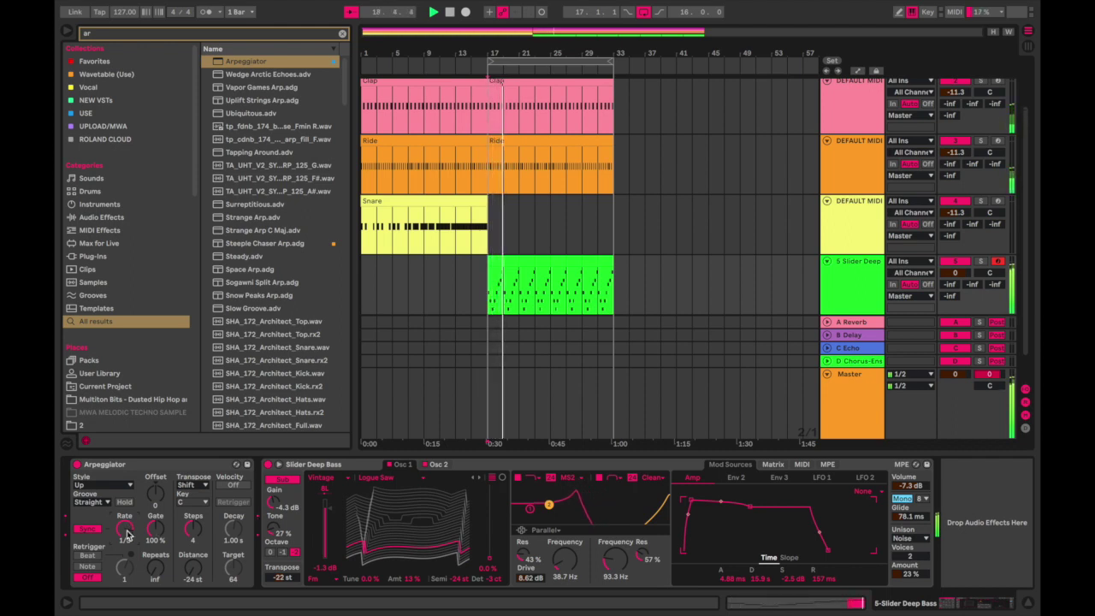
drag(125, 530, 125, 541)
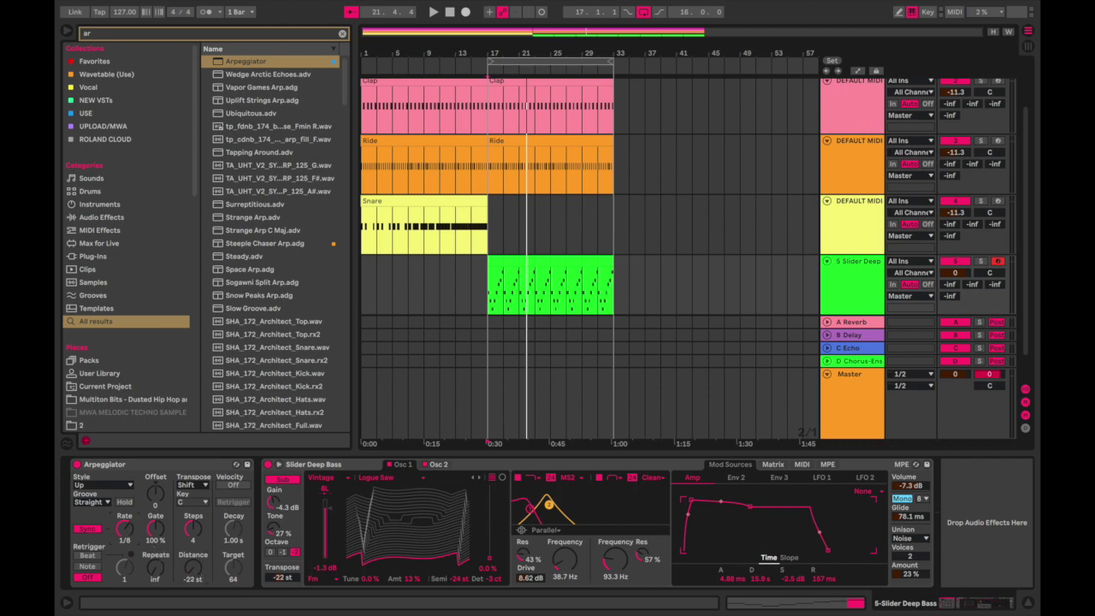
- Set the Arpeggiator's transpose distance to +7 st and its steps to 6, checking by playback
key(space)
mouse_move(198, 568)
mouse_down()
mouse_move(199, 539)
mouse_move(198, 569)
mouse_up()
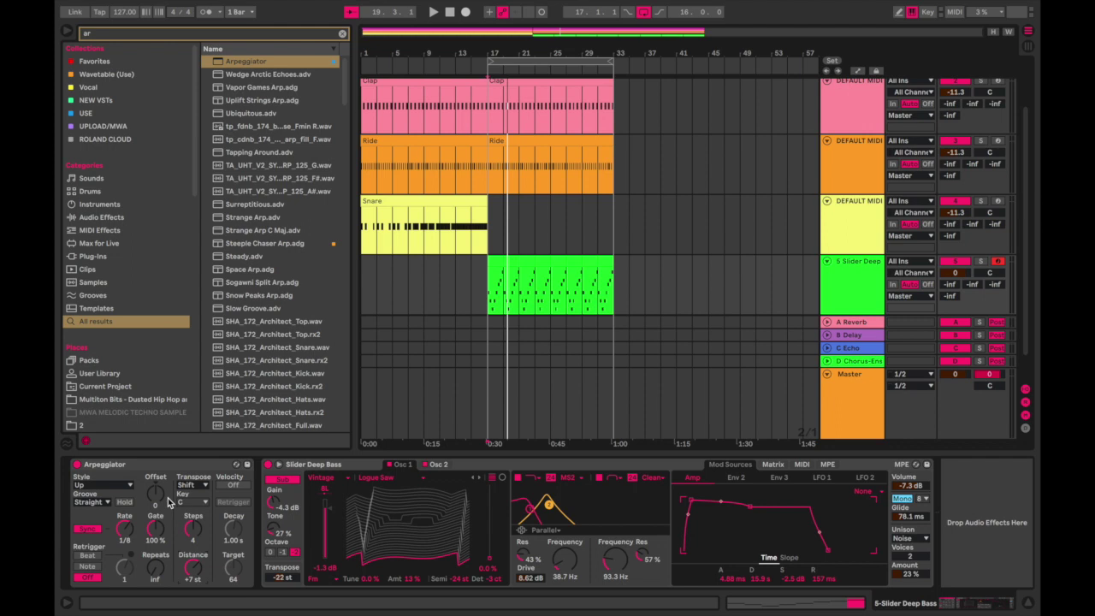
key(space)
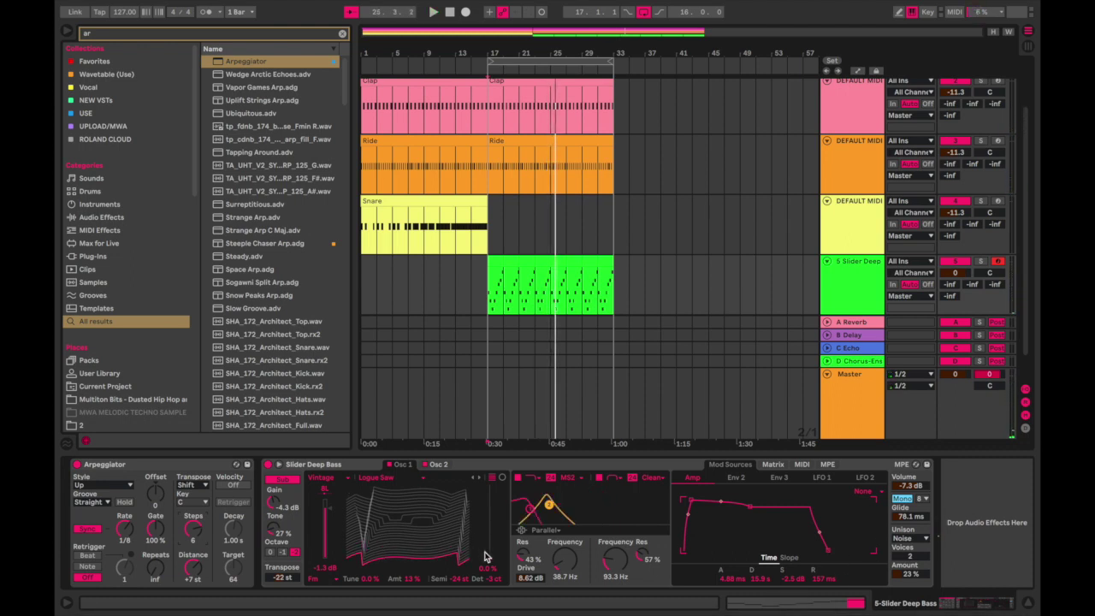
- During playback, set oscillator 1's wavetable position to 100% and oscillator 2's to 44%
key(space)
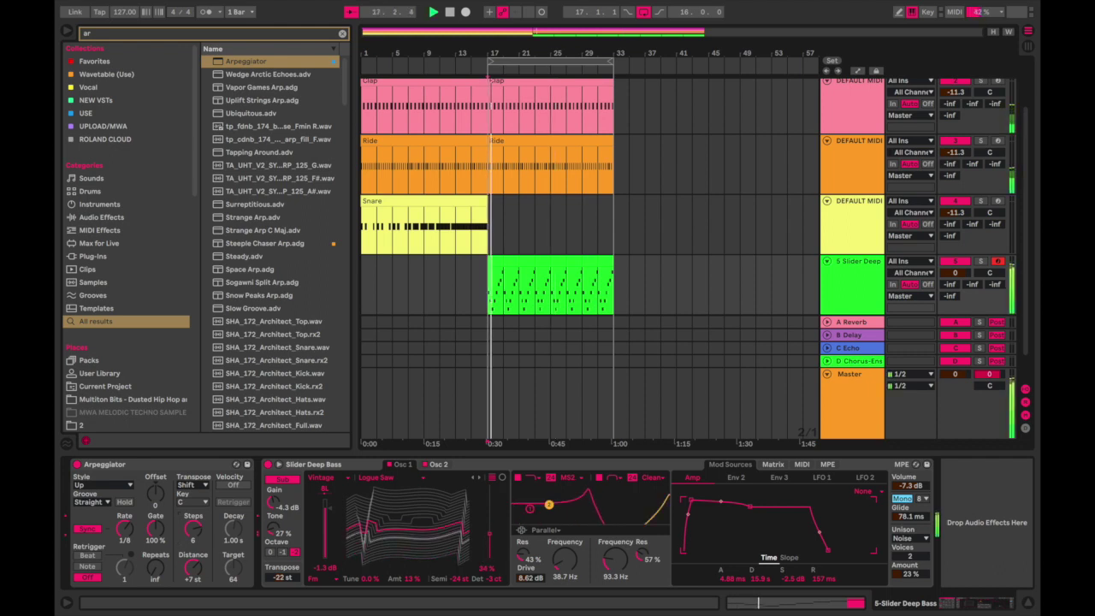
drag(490, 501, 490, 488)
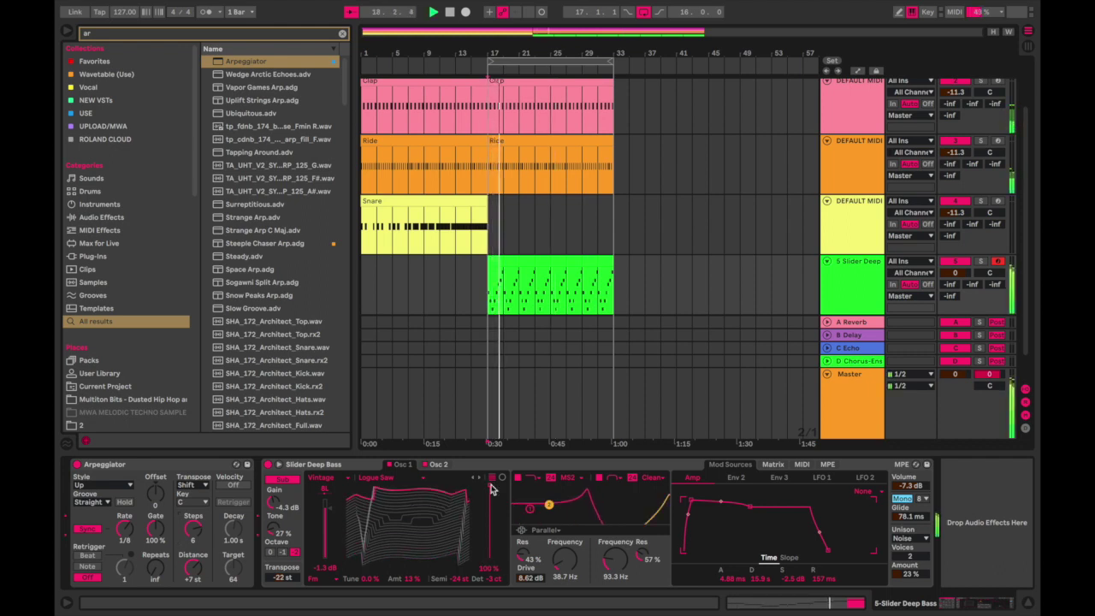
click(438, 463)
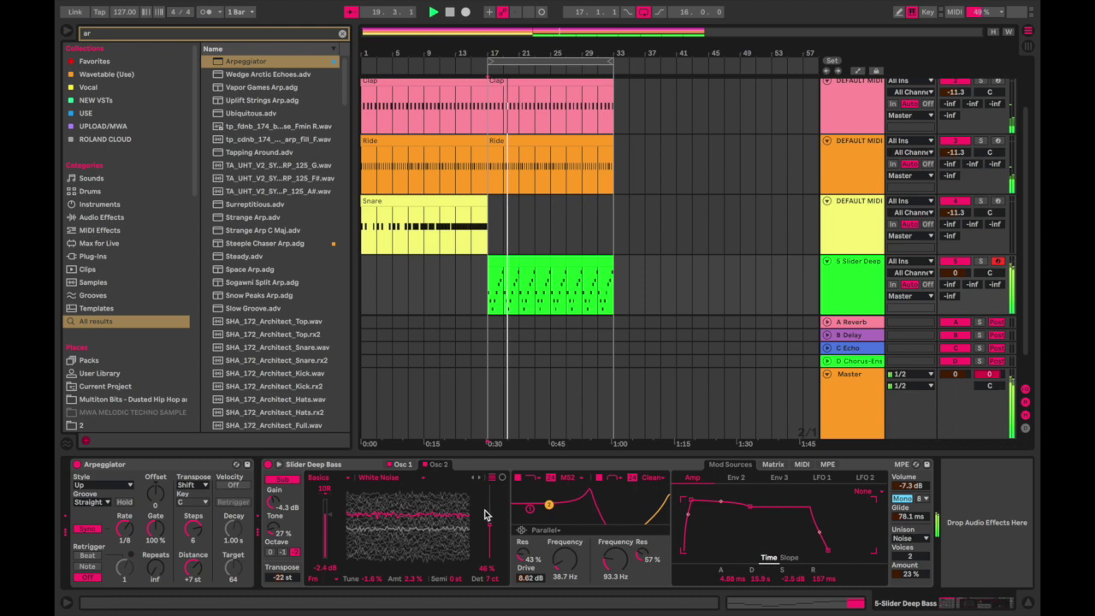
drag(490, 563, 491, 489)
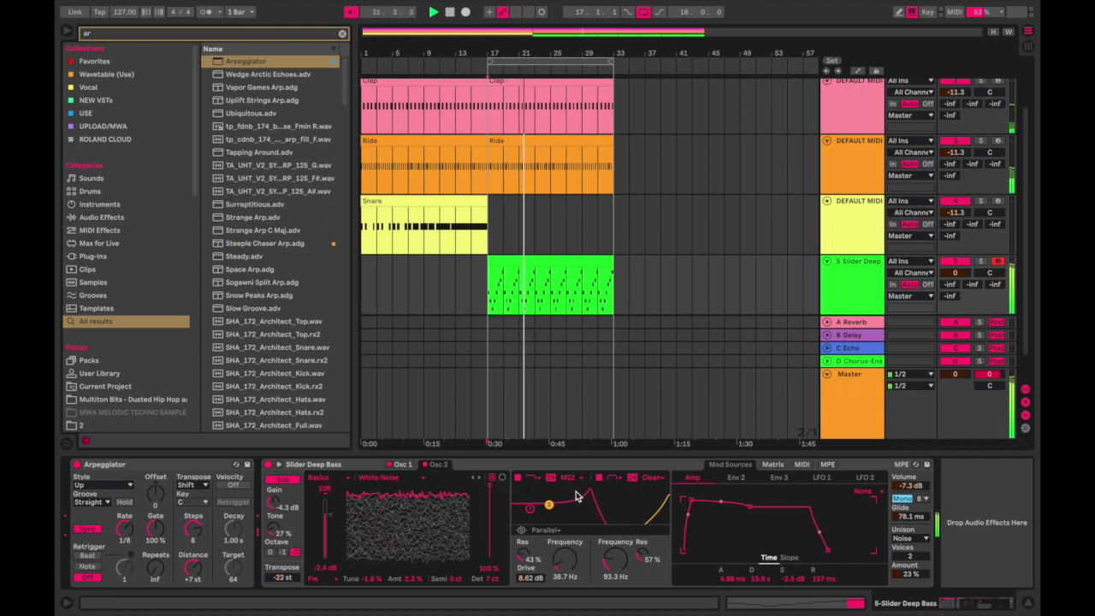
drag(492, 491, 490, 532)
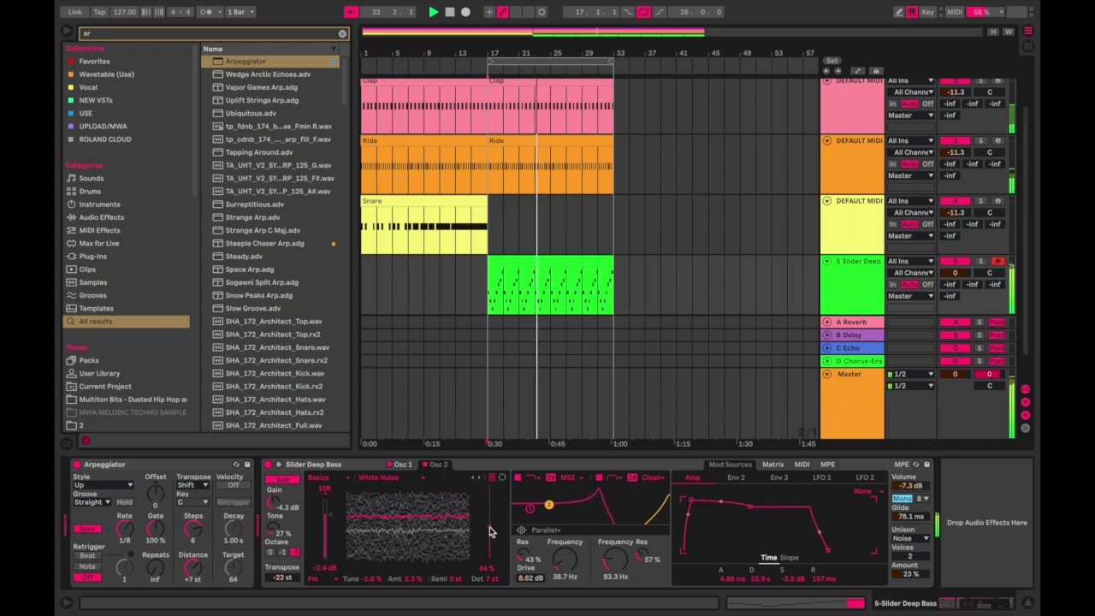
- Change oscillator 2's wavetable to Sub 3 from the Basics category
click(382, 479)
click(381, 480)
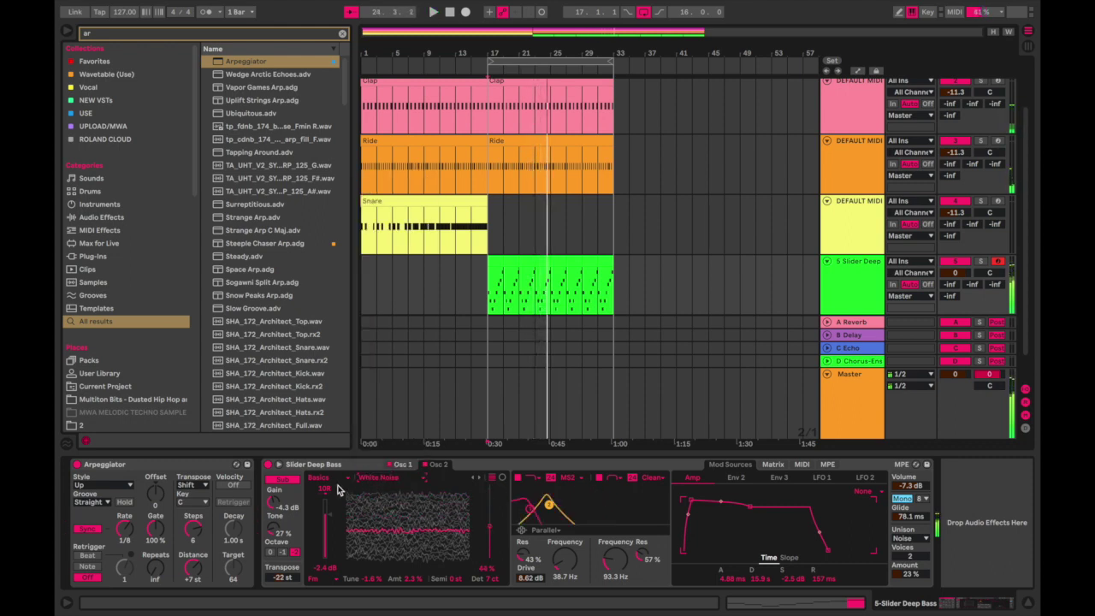
click(343, 484)
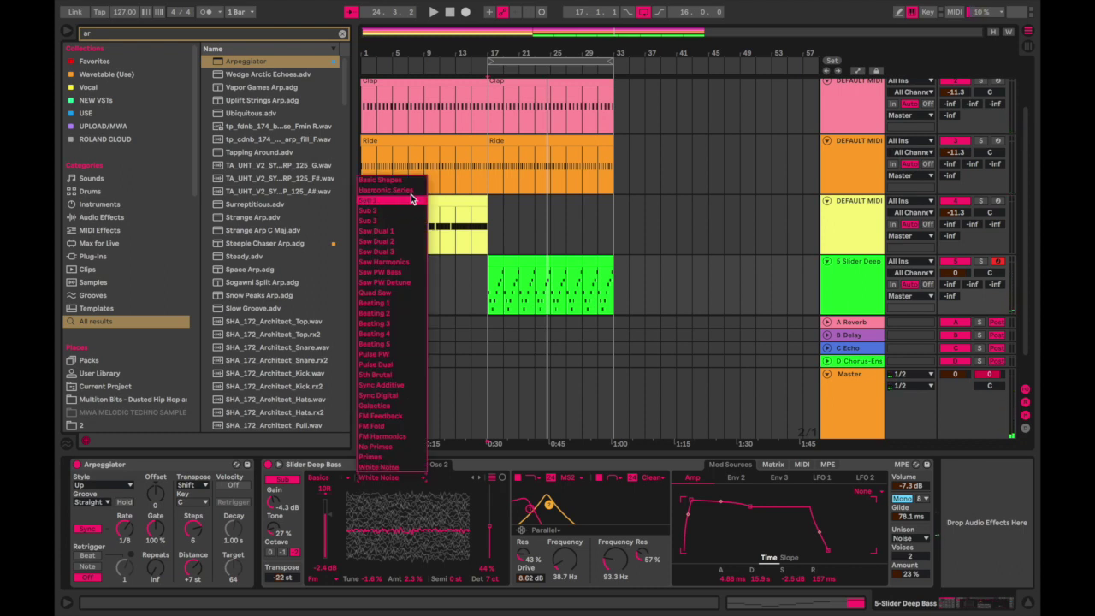
click(402, 222)
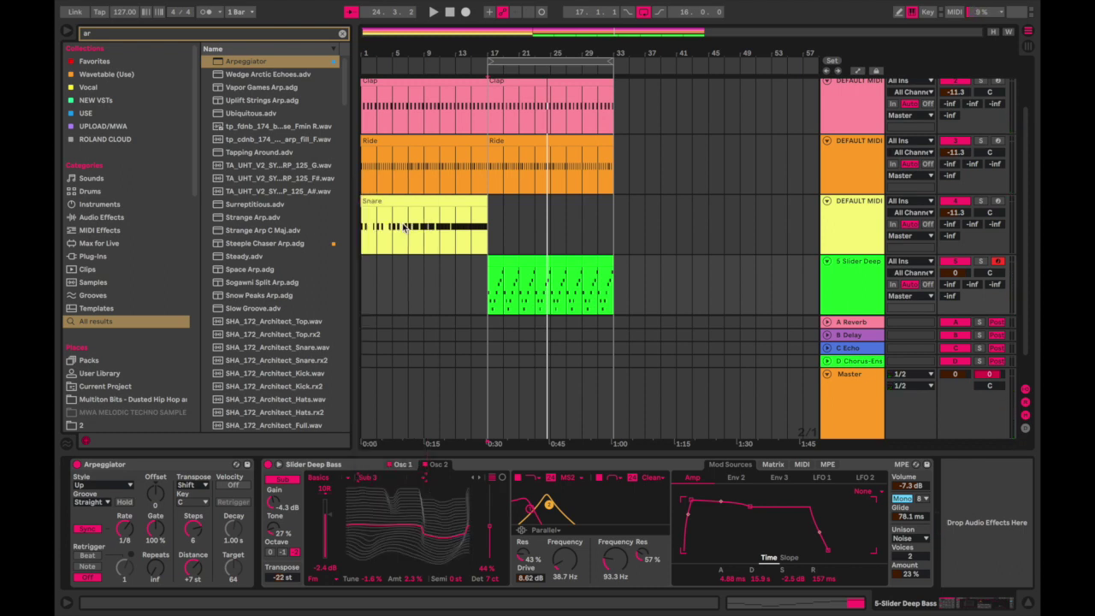
- Set oscillator 2's wavetable position to 57% during playback and switch its waveform display to the circular view
key(space)
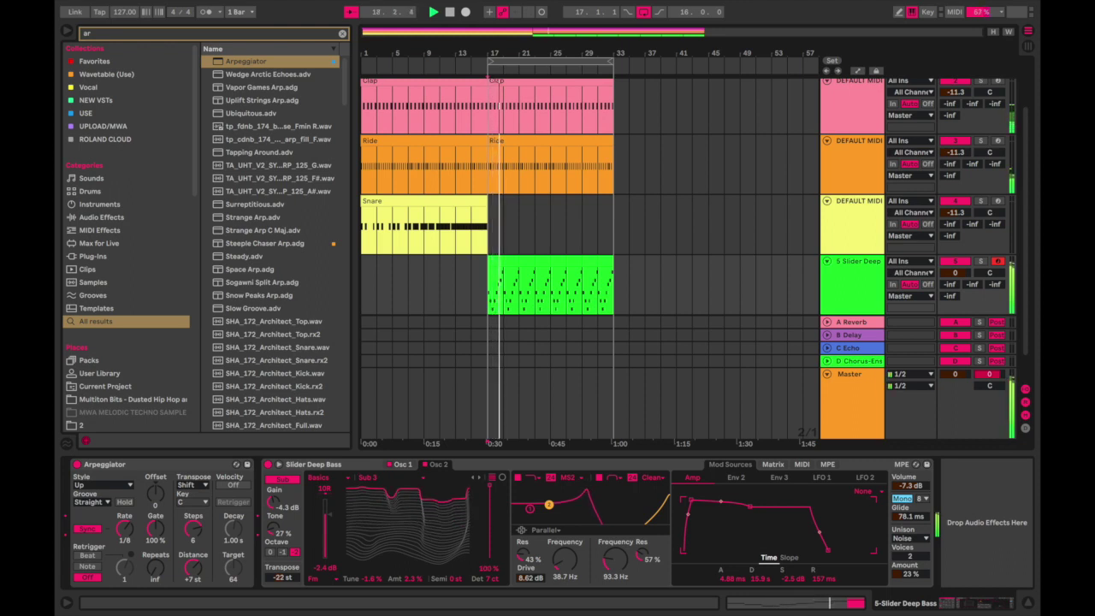
drag(490, 486, 491, 518)
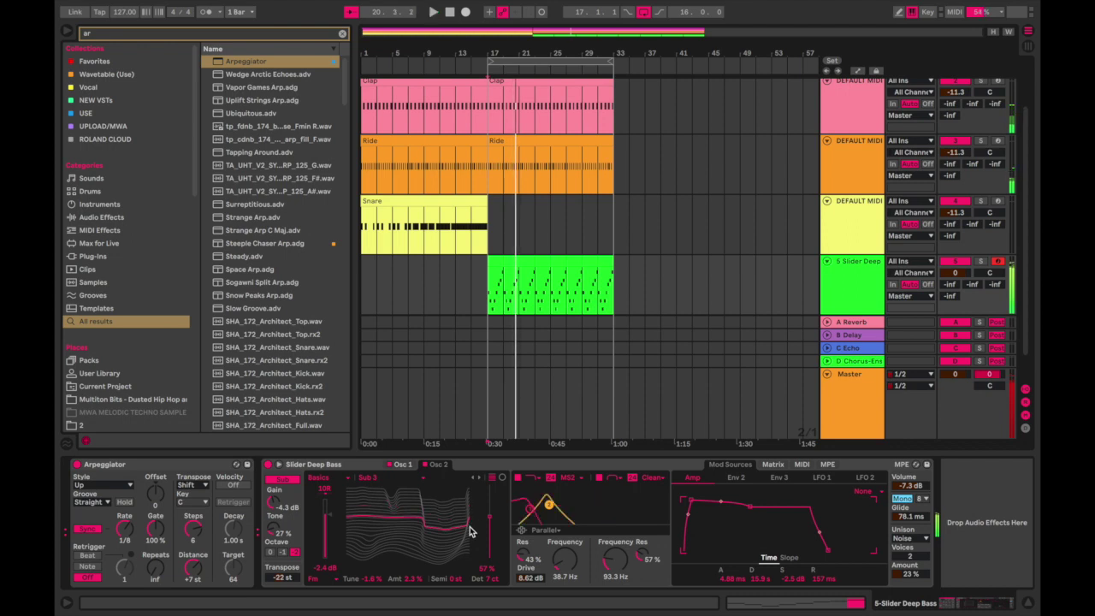
key(space)
click(502, 479)
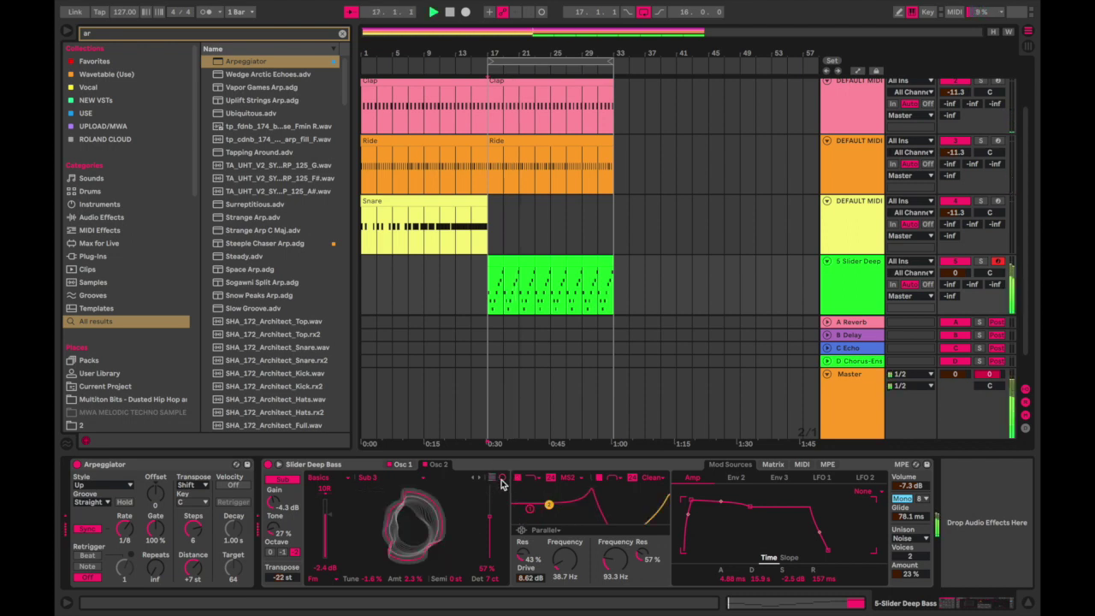
- Set oscillator 2's wavetable position to 33%, and lower oscillator 1's gain to -11 dB with its waveform in the layered view
mouse_move(491, 518)
mouse_down()
mouse_move(491, 557)
mouse_move(491, 531)
mouse_up()
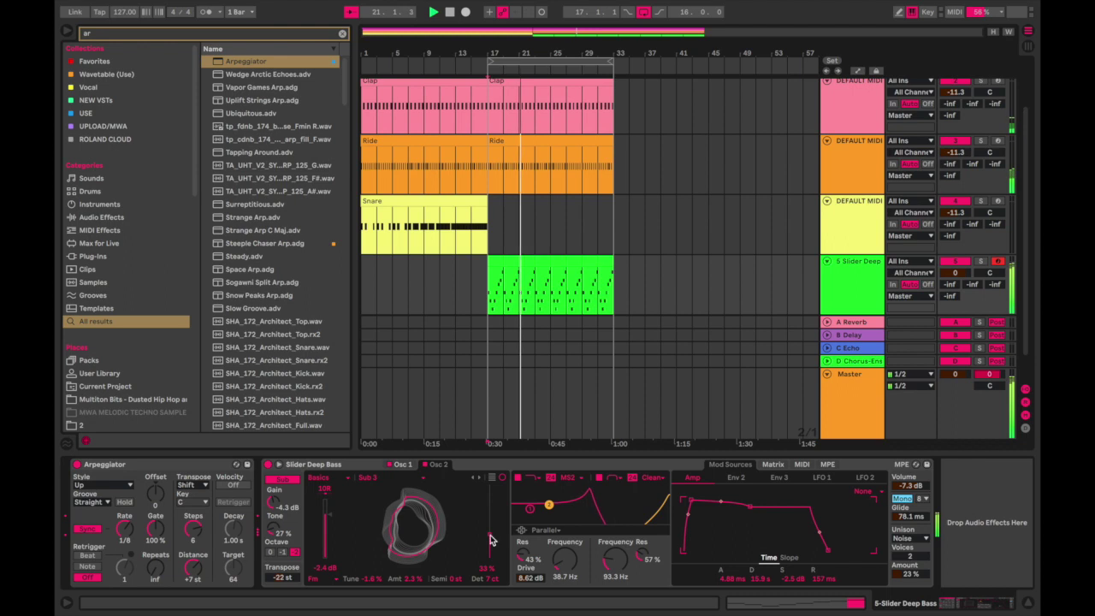
click(405, 465)
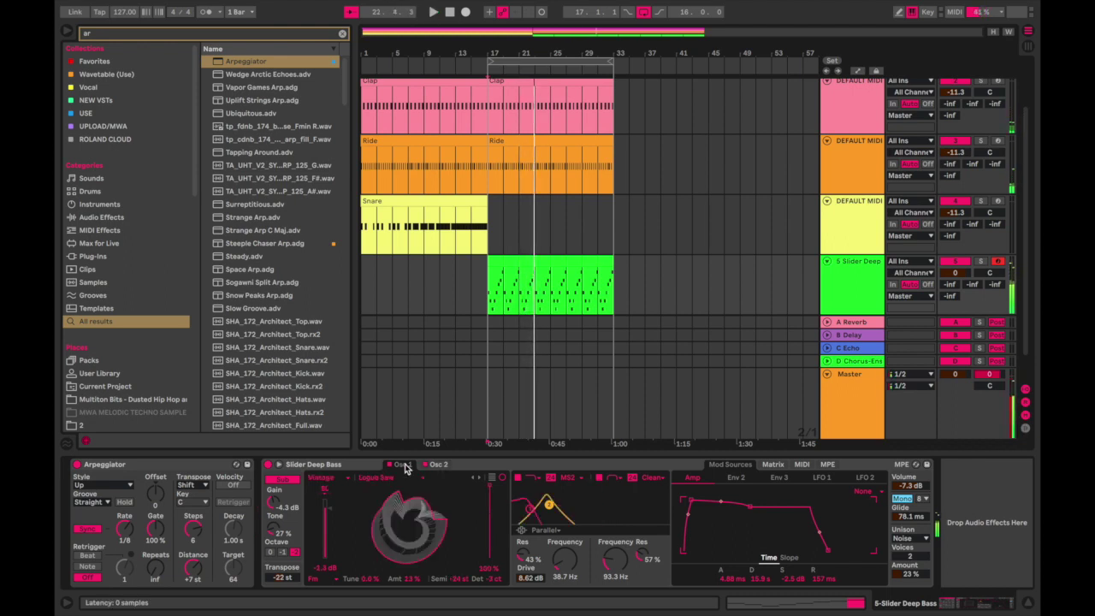
click(492, 478)
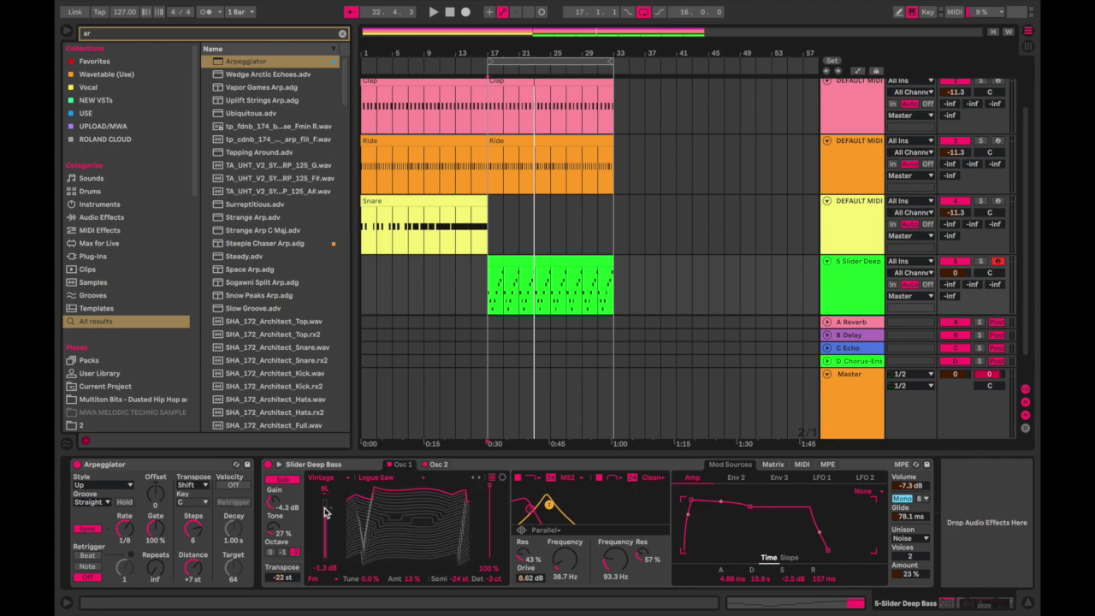
key(space)
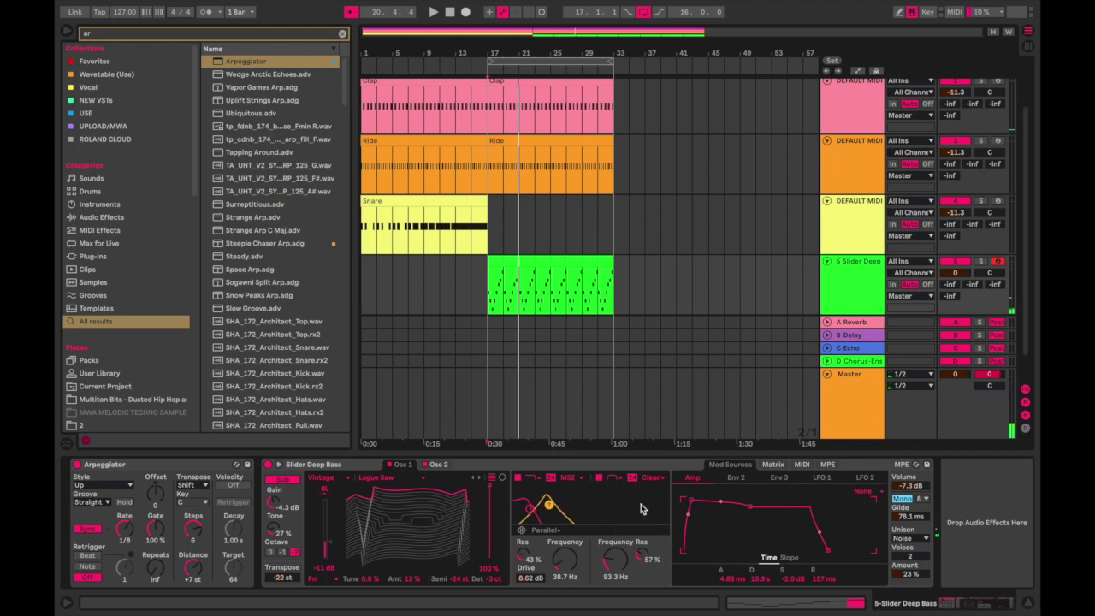
- Reshape the amp envelope during playback to attack 65.4 ms, decay 333 ms and sustain -28 dB, keeping its loop mode at None
click(737, 477)
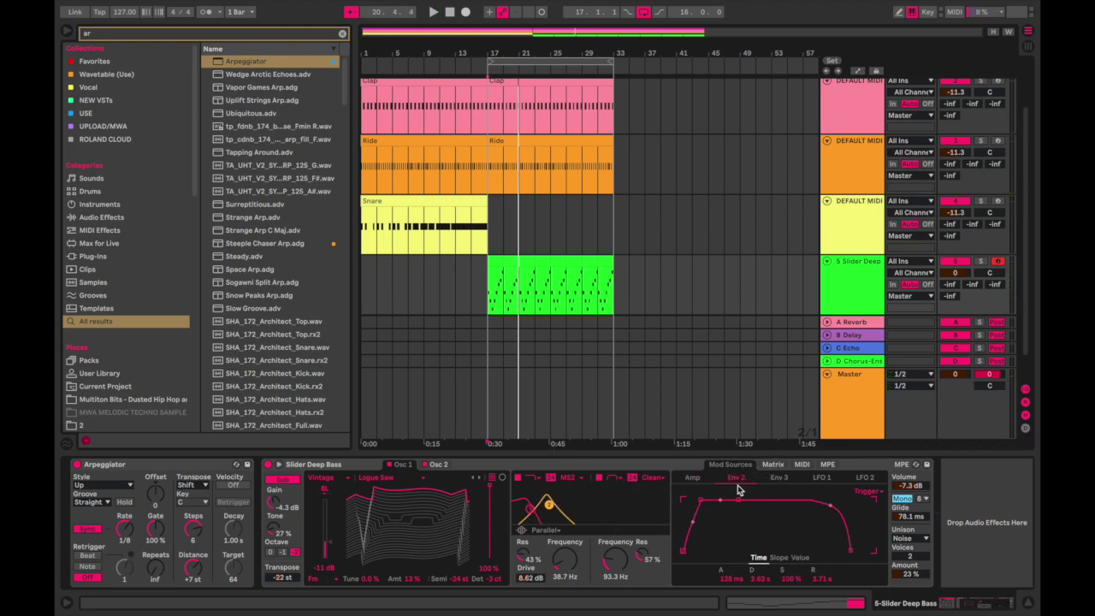
click(693, 478)
key(space)
mouse_move(694, 499)
mouse_down()
mouse_move(721, 500)
mouse_move(683, 500)
mouse_move(698, 500)
mouse_up()
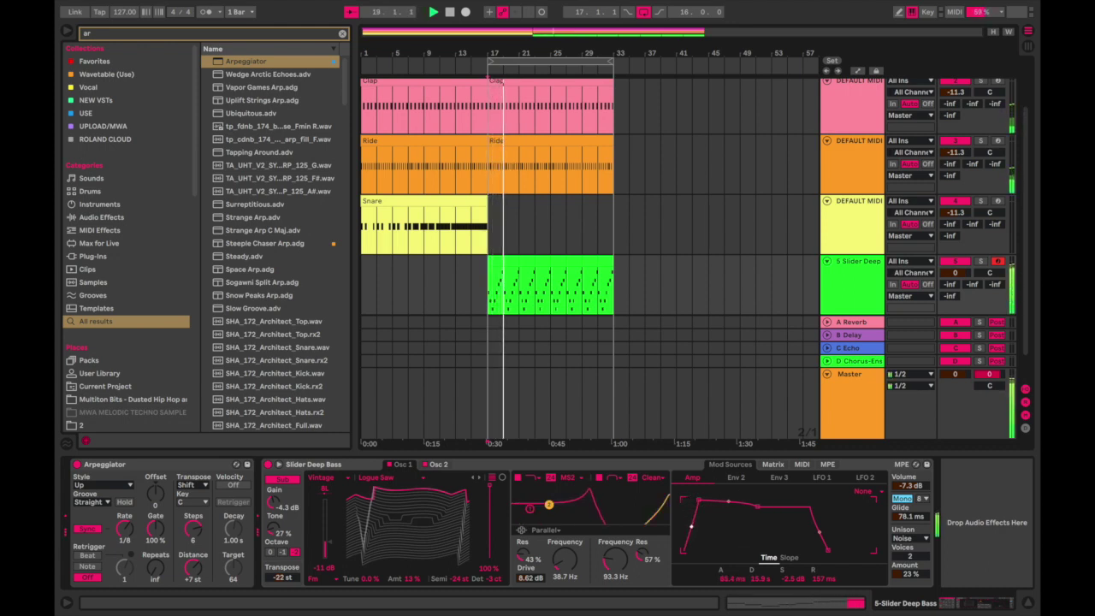
drag(756, 506, 721, 540)
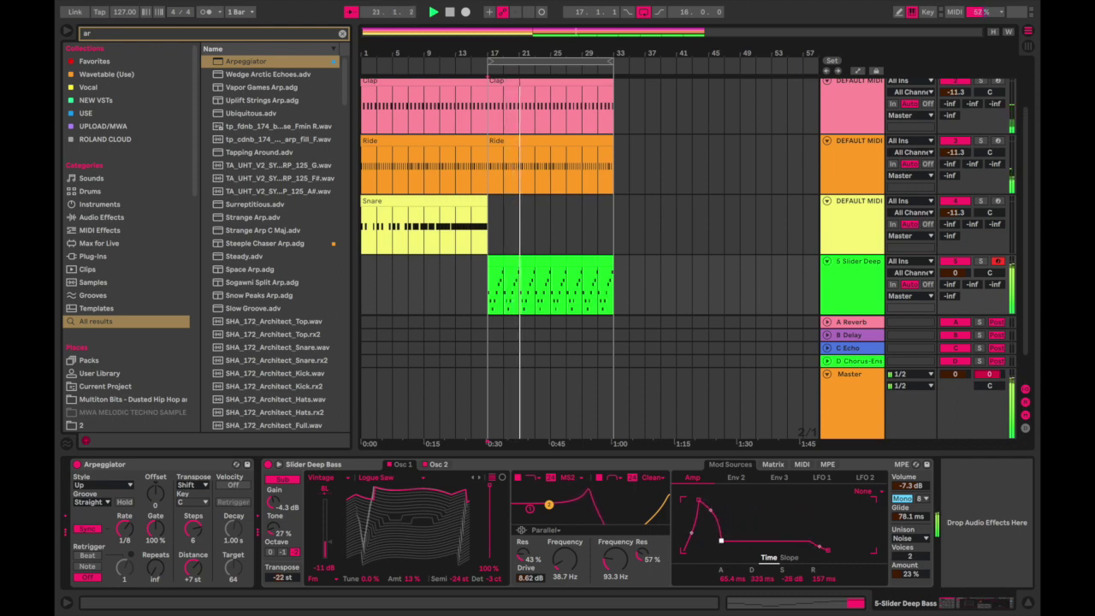
click(862, 492)
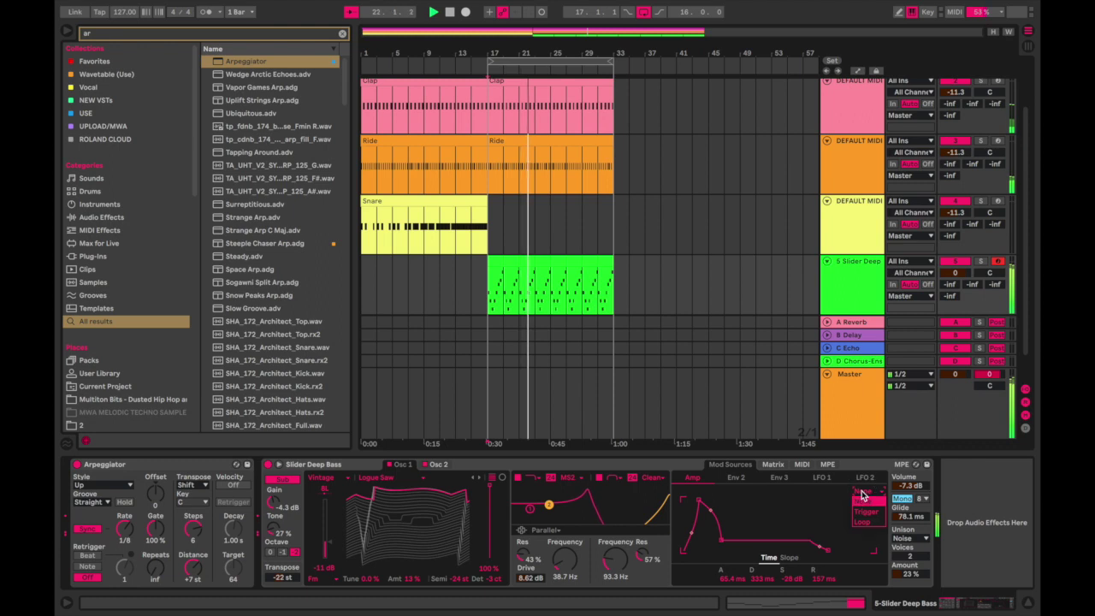
click(603, 341)
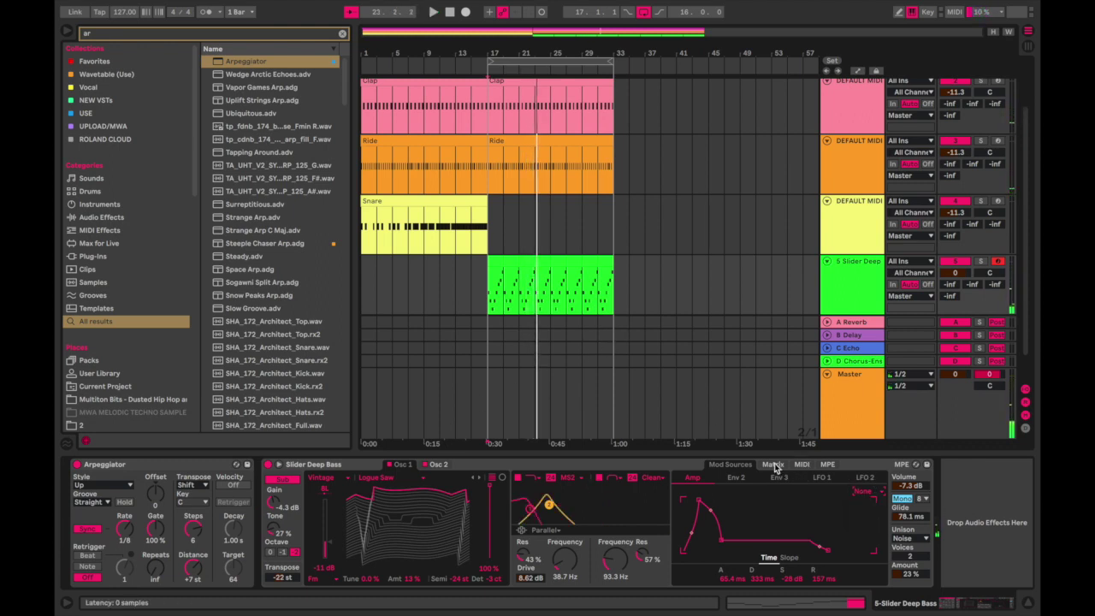
- Set LFO 1's rate to 30 Hz, amount to 5.5%, shape to 100% and offset to 360° during playback
click(828, 481)
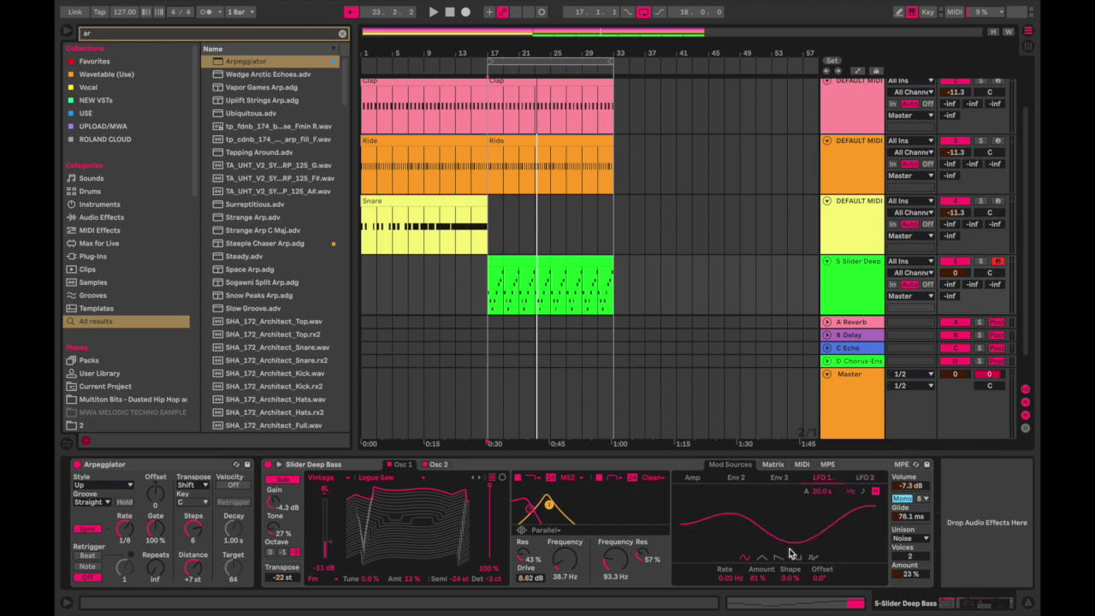
key(space)
drag(785, 579, 785, 504)
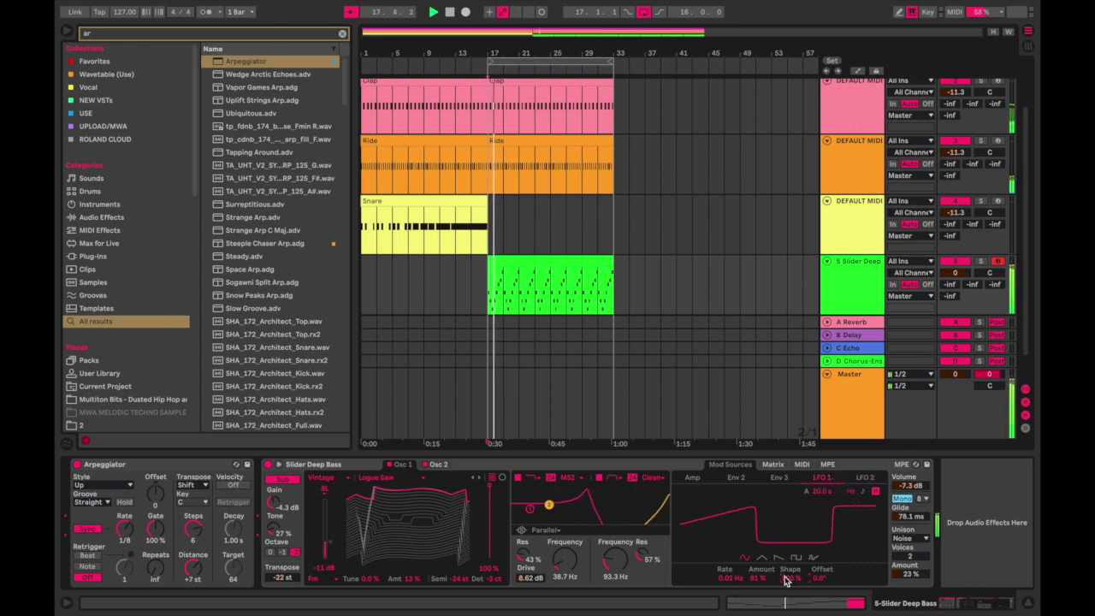
drag(727, 578, 727, 470)
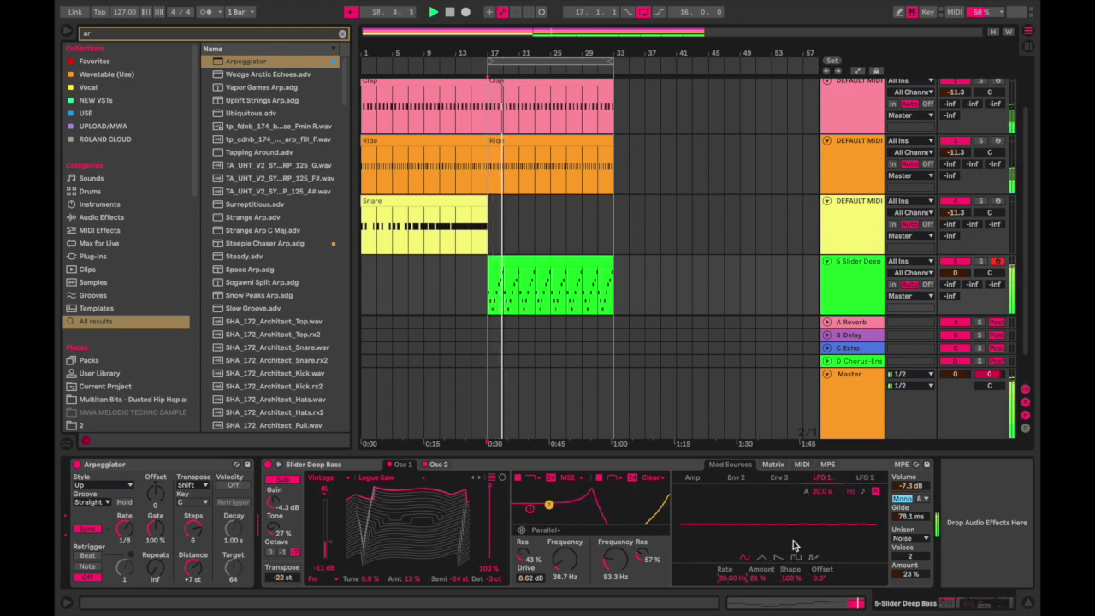
drag(819, 578, 818, 505)
drag(760, 578, 761, 614)
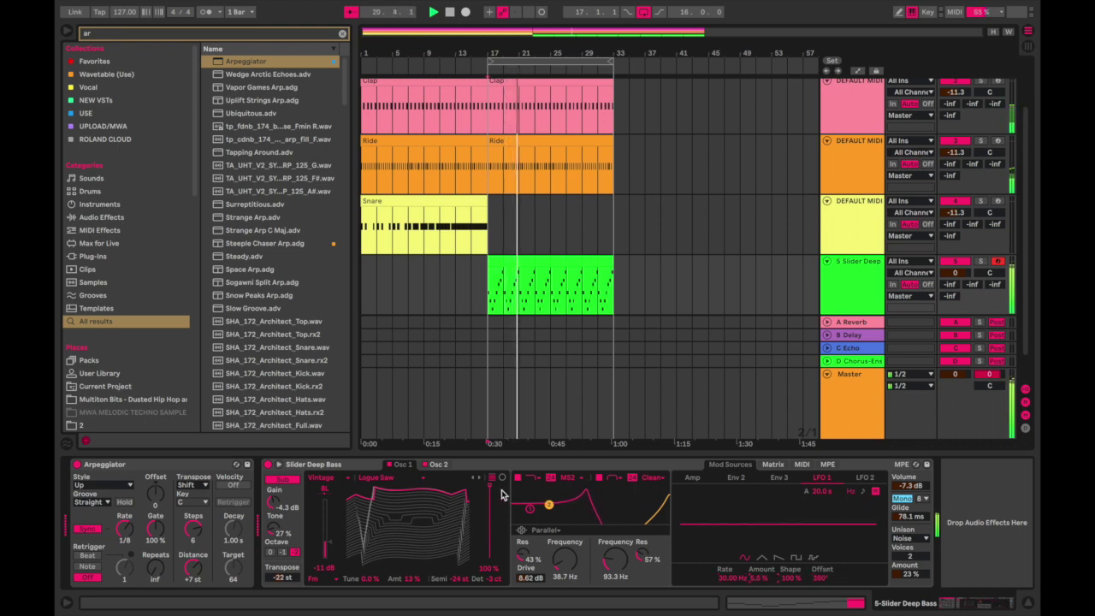
- Set oscillator 1's wavetable position to 40% and the synth's poly voice count to 2
drag(503, 495, 503, 545)
click(925, 499)
click(921, 508)
click(924, 498)
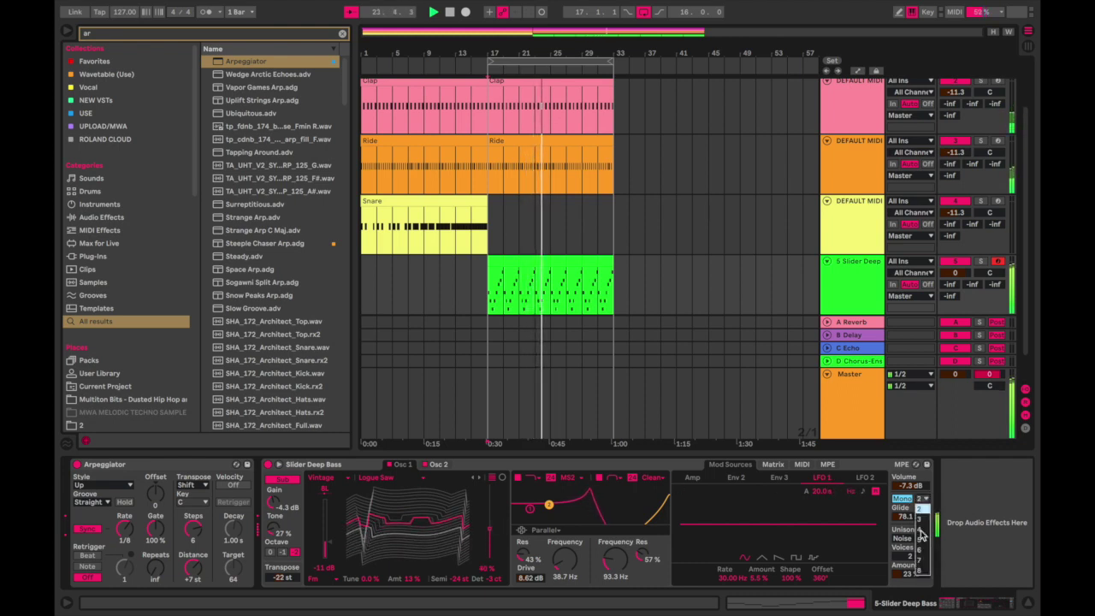
click(921, 509)
- Set LFO 2's rate to 0.01 Hz, amount to 38%, shape to 9.4% and offset to 152° during playback
click(864, 477)
drag(732, 578, 733, 580)
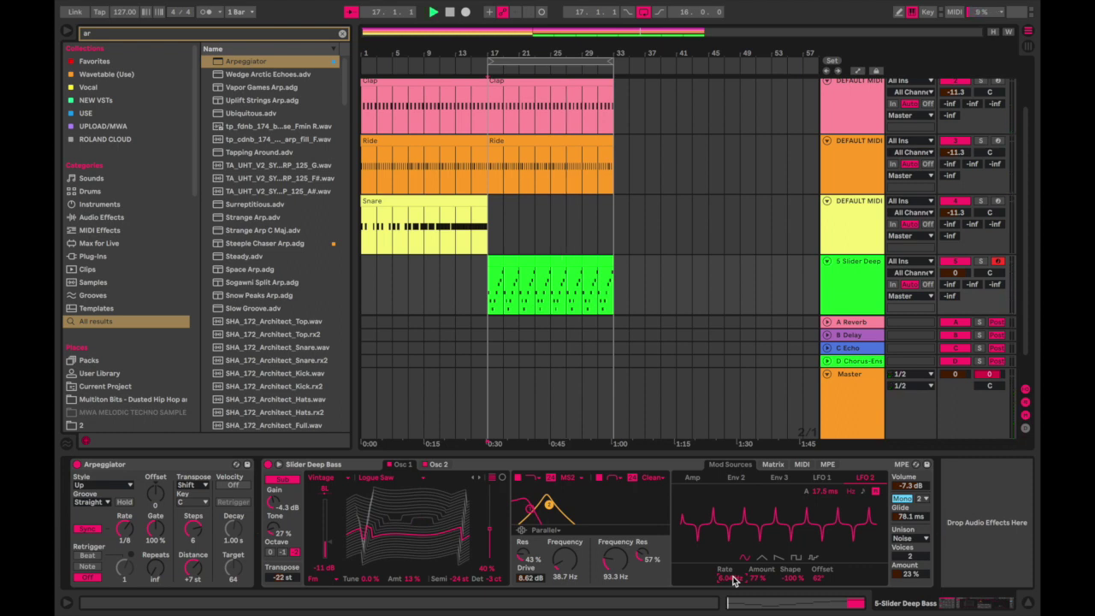
key(space)
mouse_move(733, 581)
mouse_down()
mouse_move(733, 597)
mouse_move(733, 586)
mouse_up()
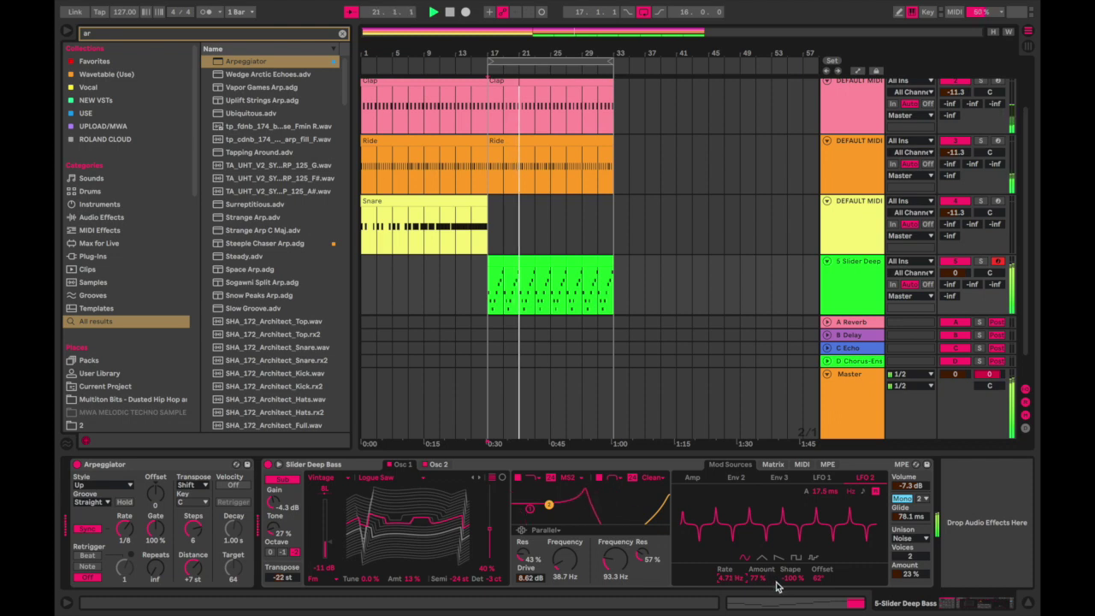
mouse_move(821, 579)
mouse_down()
mouse_move(821, 553)
mouse_move(821, 582)
mouse_up()
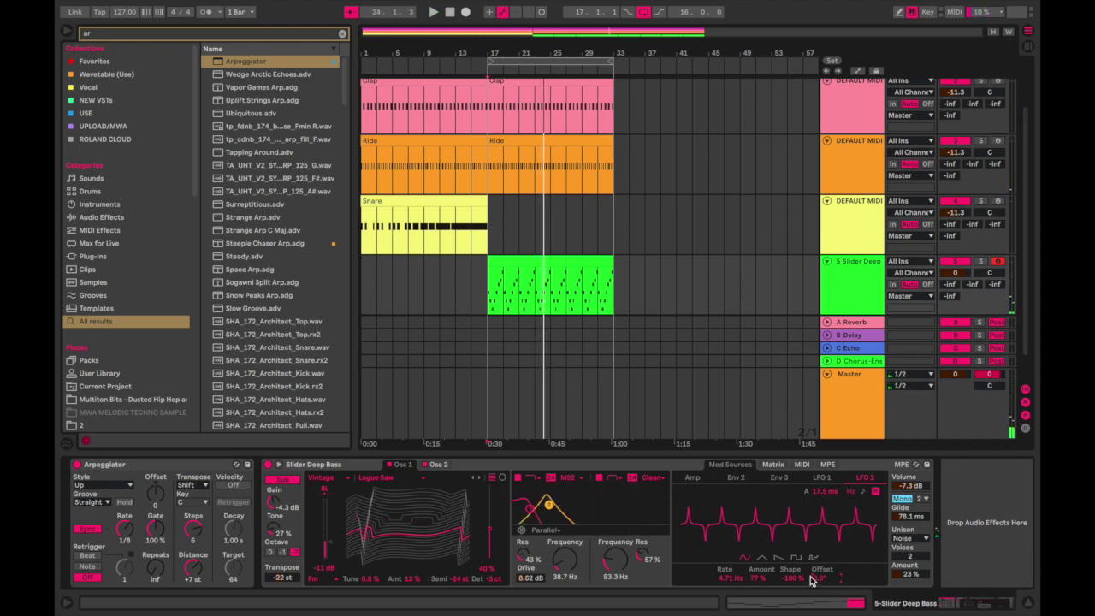
key(space)
drag(821, 579, 821, 541)
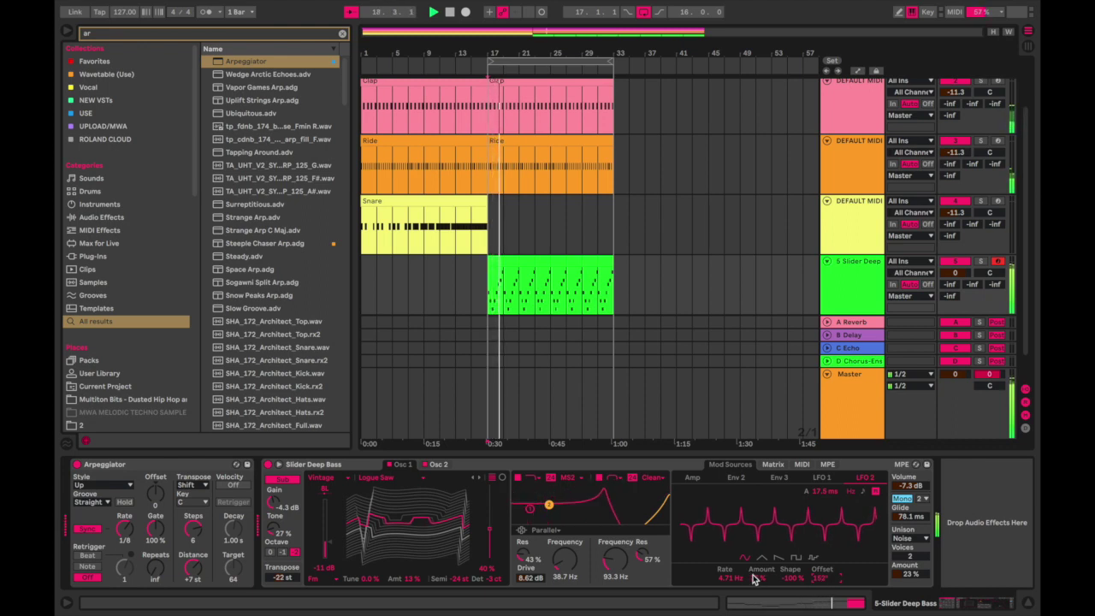
drag(754, 578, 792, 537)
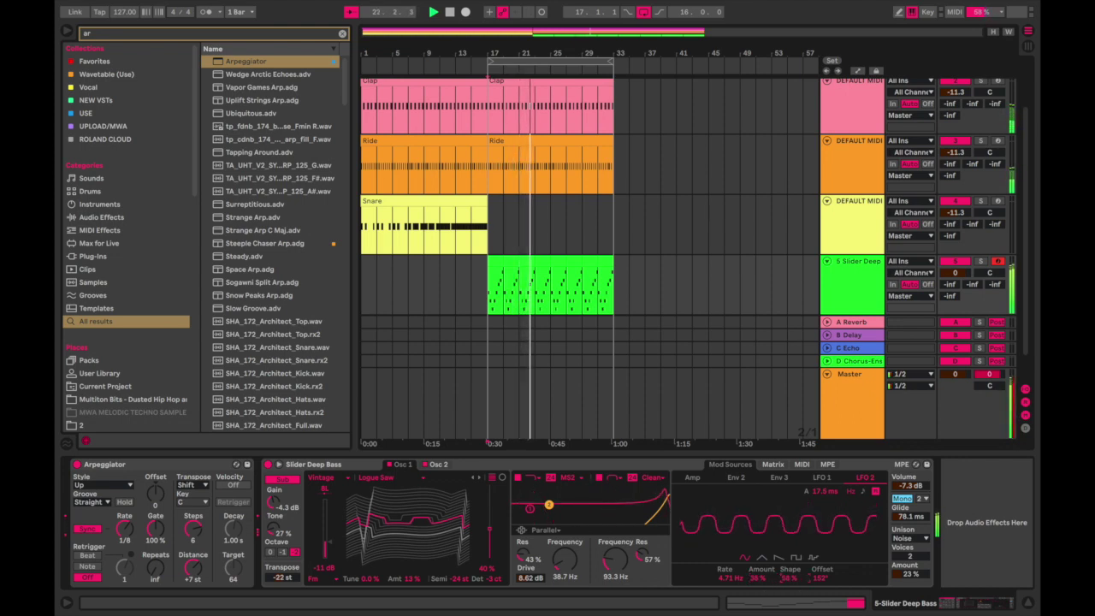
drag(730, 589, 730, 611)
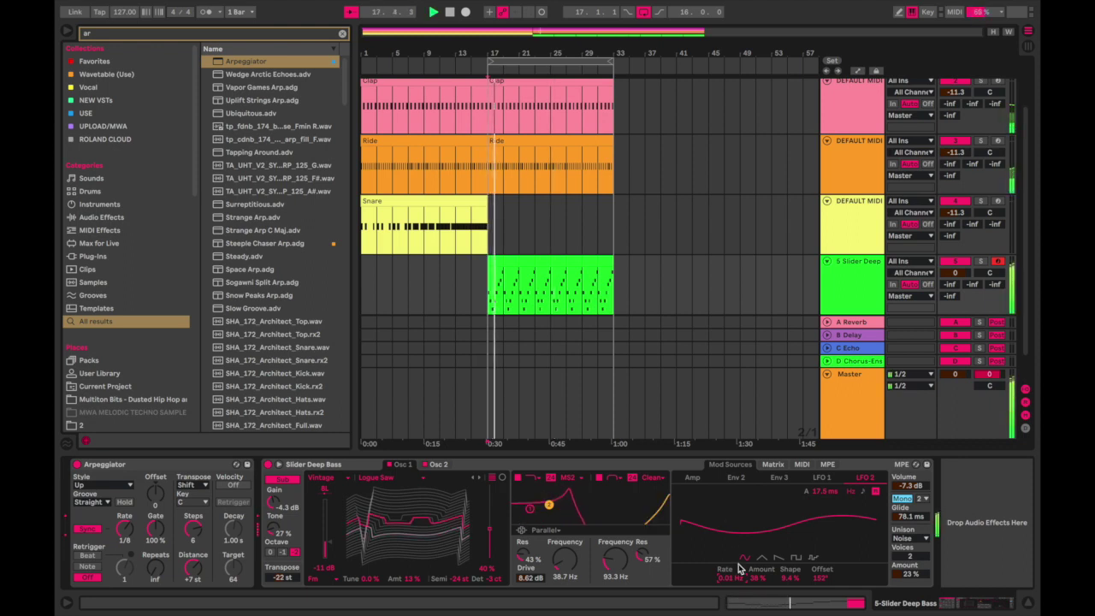
- Fine-tune LFO 2 by ear to an amount of 31%, a shape of 9.5% and an offset of 150°
drag(756, 579, 756, 571)
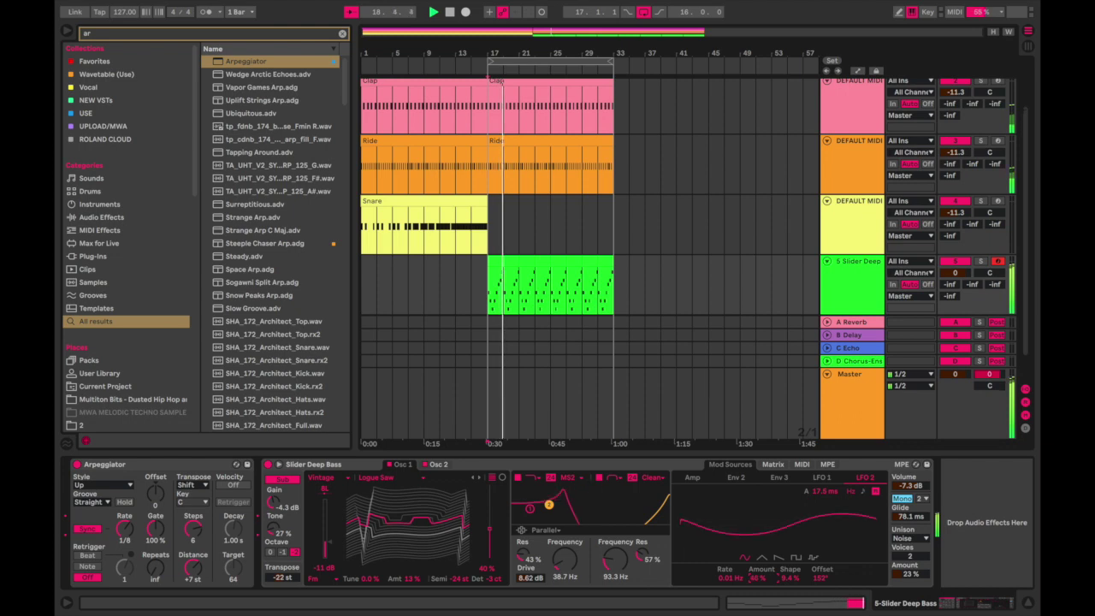
drag(756, 579, 756, 589)
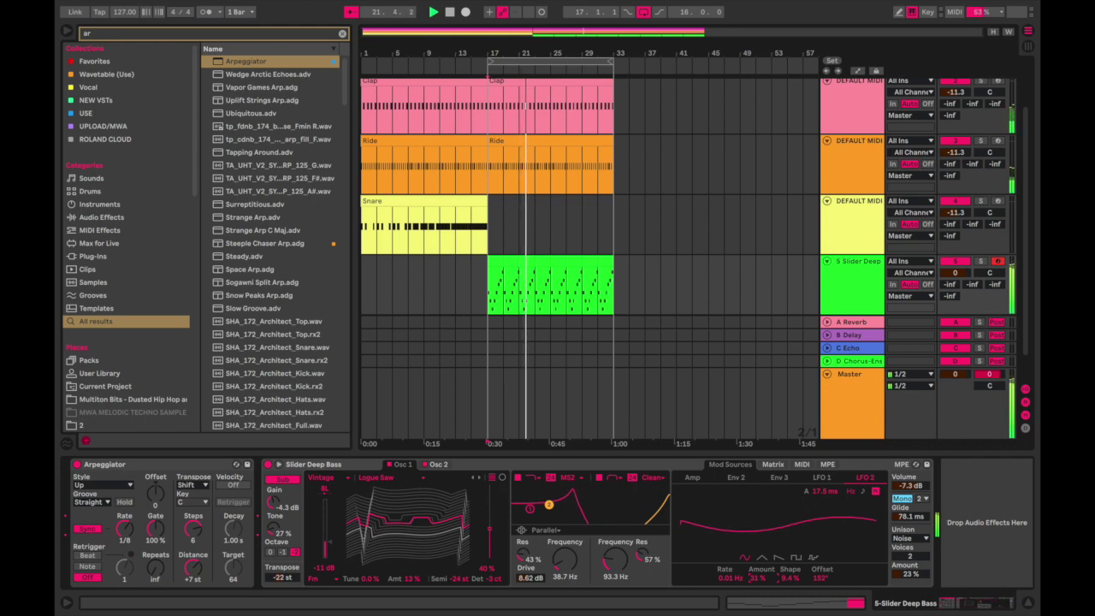
drag(755, 580, 754, 582)
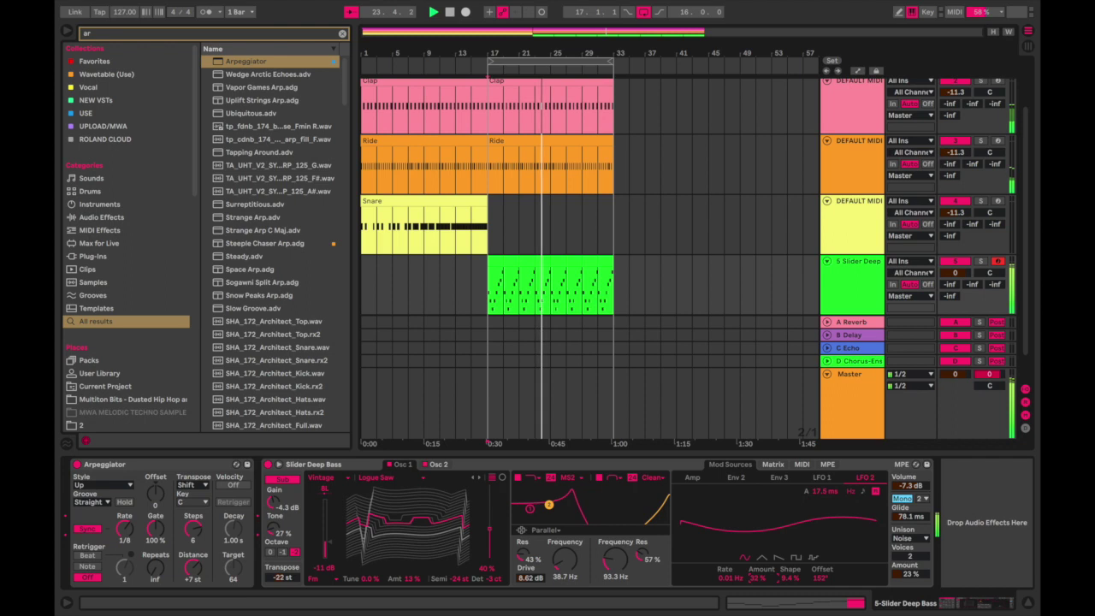
drag(757, 579, 757, 576)
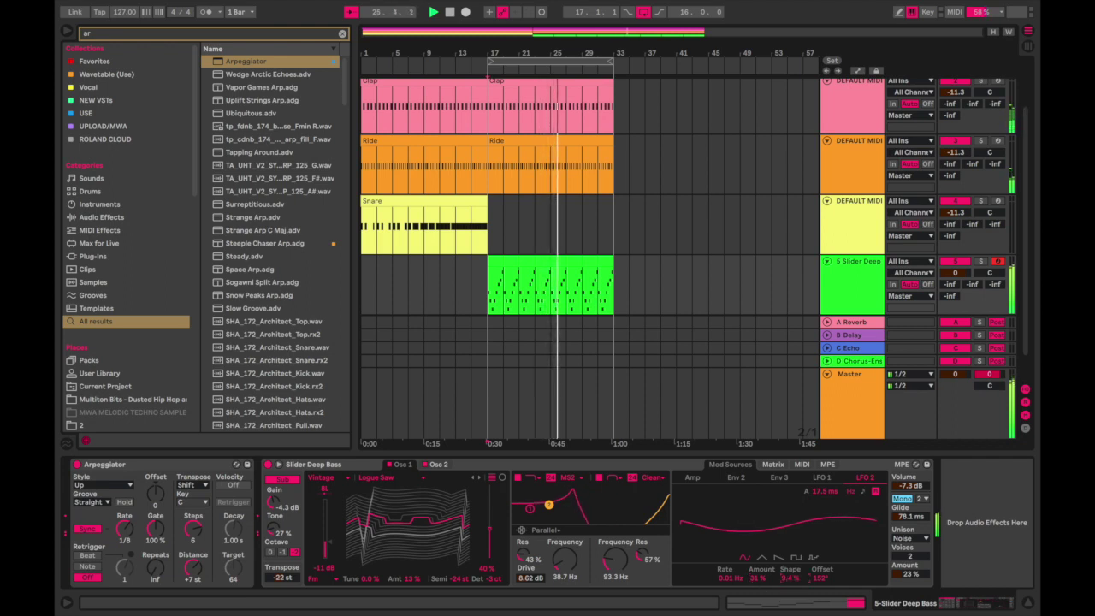
drag(789, 579, 789, 580)
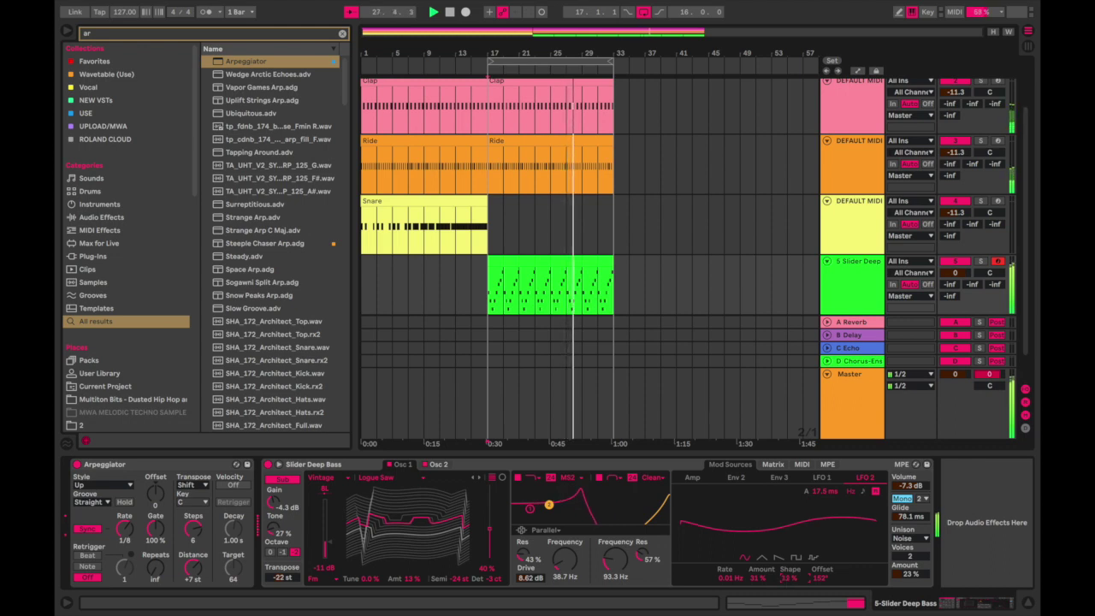
drag(788, 582, 788, 585)
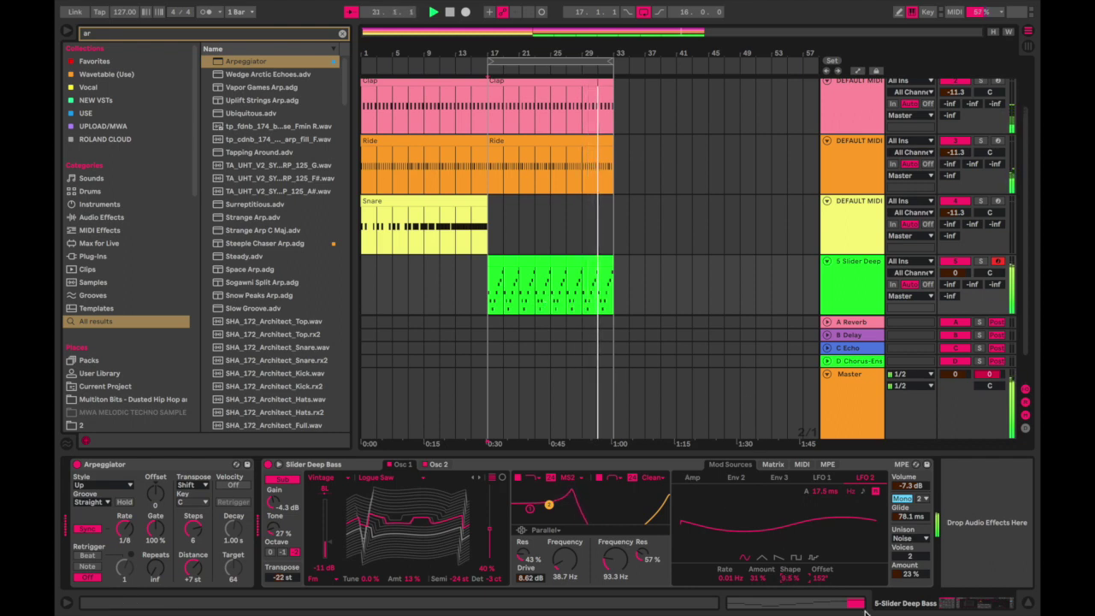
mouse_move(821, 578)
mouse_down()
mouse_move(821, 594)
mouse_move(820, 513)
mouse_move(821, 556)
mouse_up()
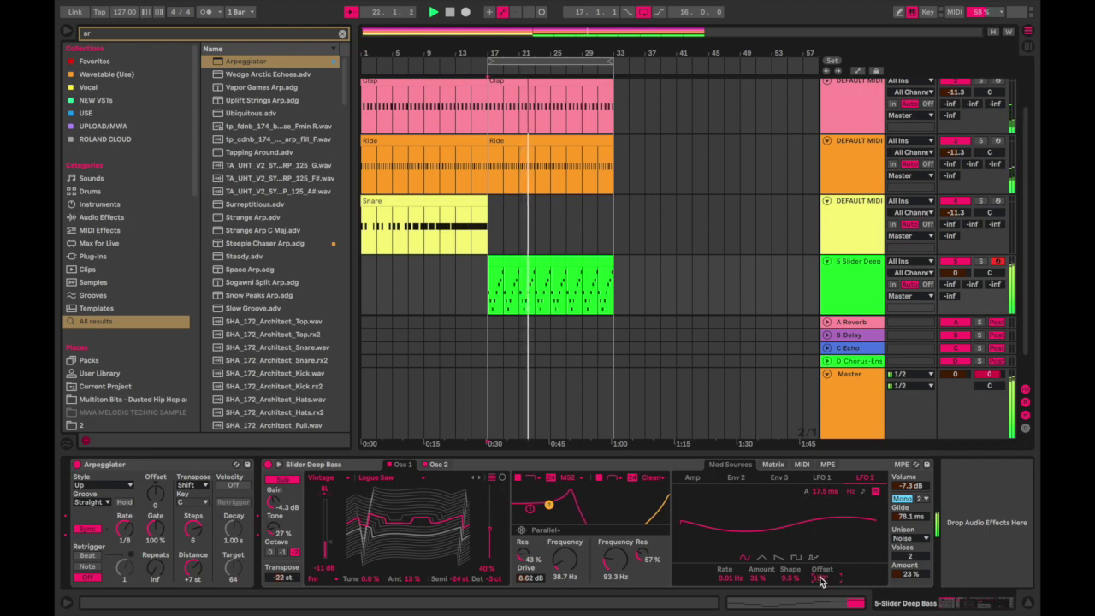
- Set the glide time to 306 ms and keep the synth in Mono mode, checking by playback
drag(909, 516, 908, 470)
mouse_move(910, 516)
mouse_down()
mouse_move(910, 560)
mouse_move(910, 504)
mouse_move(910, 521)
mouse_up()
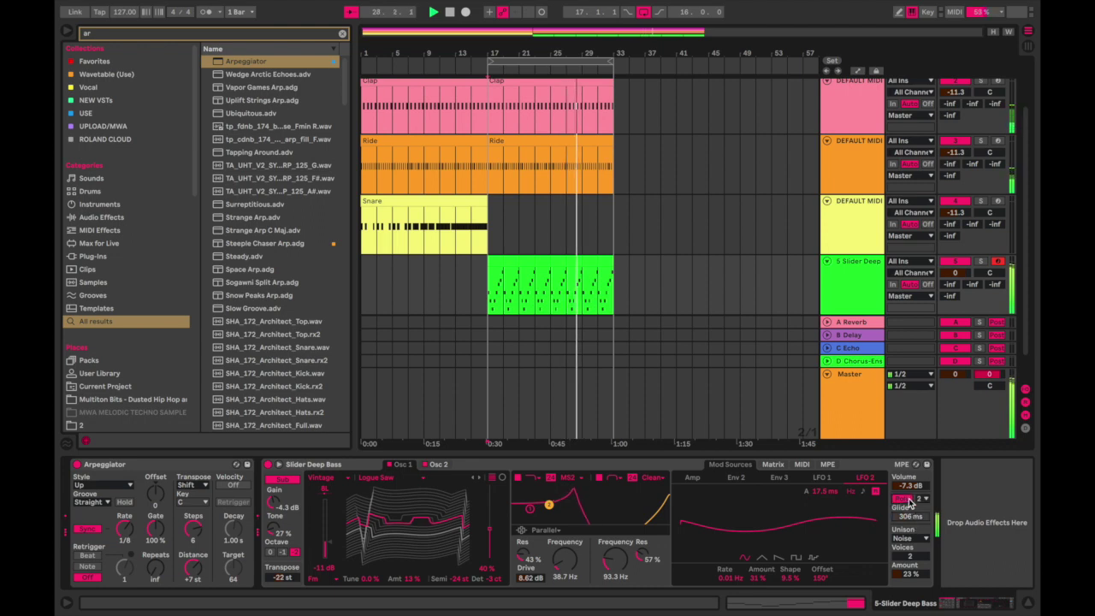
click(909, 500)
click(923, 499)
click(924, 503)
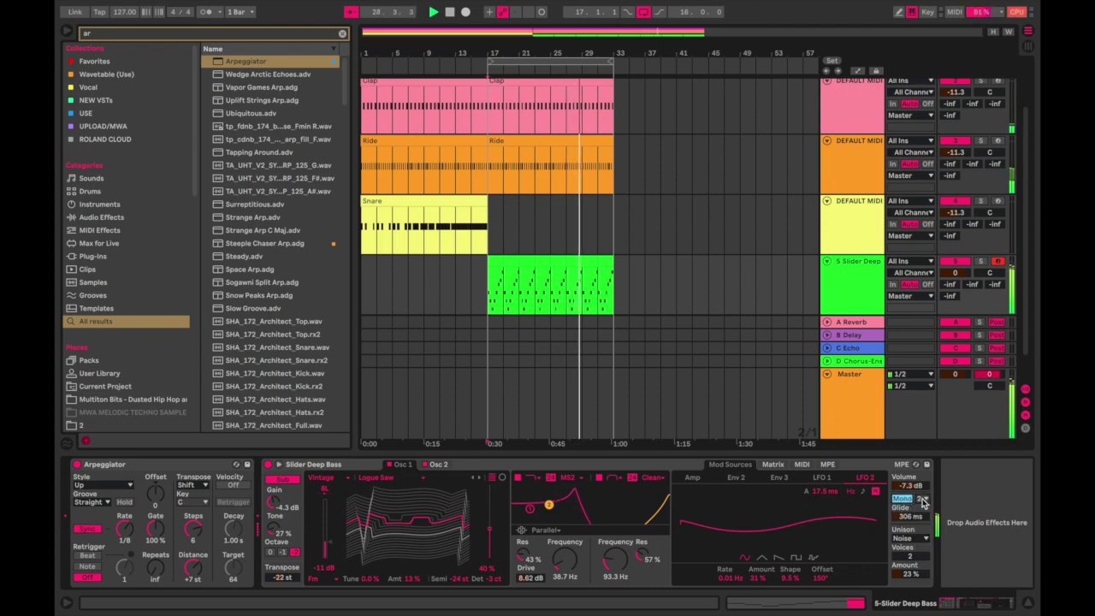
key(space)
key(space)
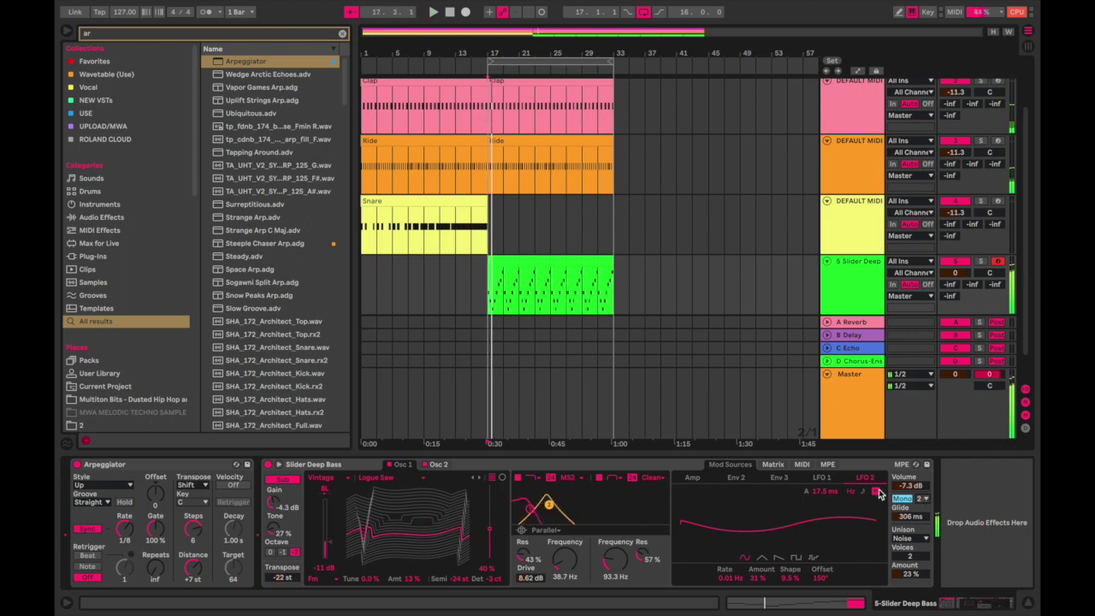
- Try MPE modulation of Pitch by velocity and of Amp by press down to -100 during playback, and reset both
click(828, 464)
key(space)
scroll(785, 532, up, 3)
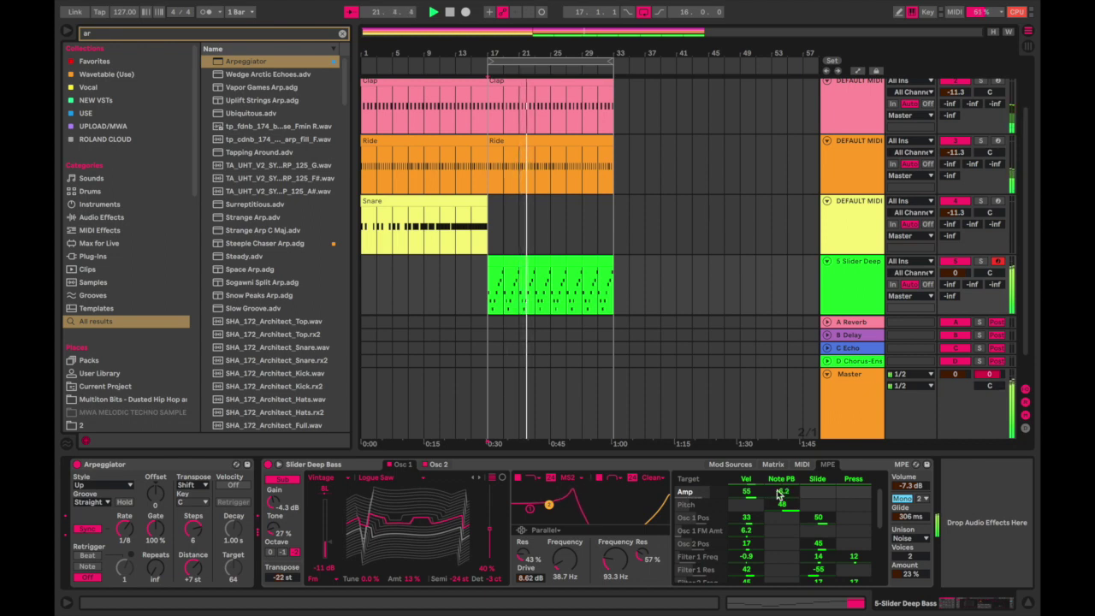
key(Delete)
drag(749, 506, 749, 487)
double_click(753, 505)
drag(854, 492, 854, 428)
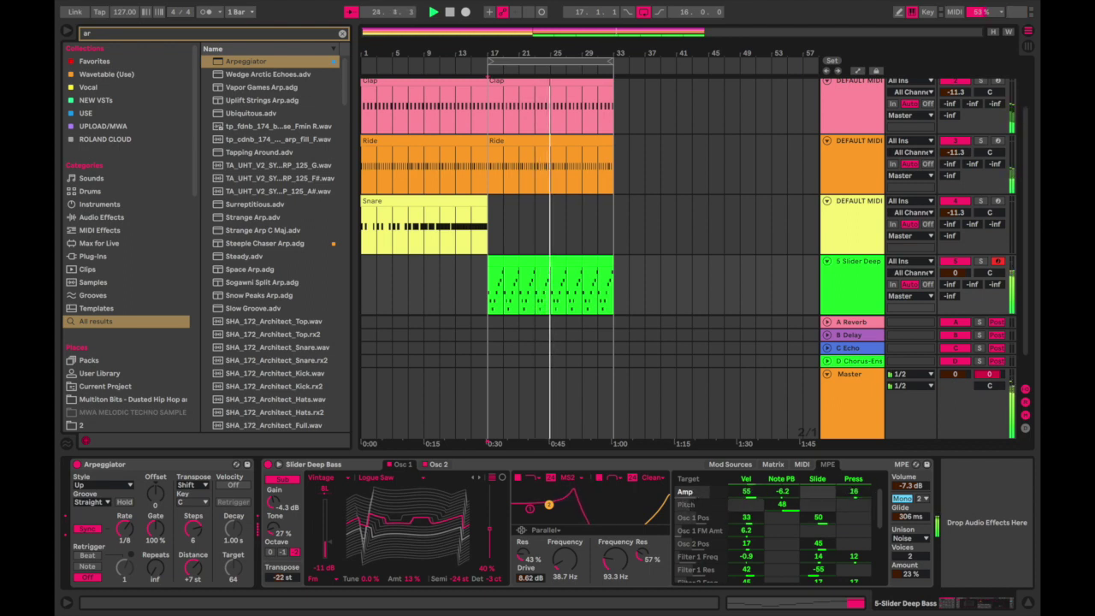
drag(855, 490, 855, 582)
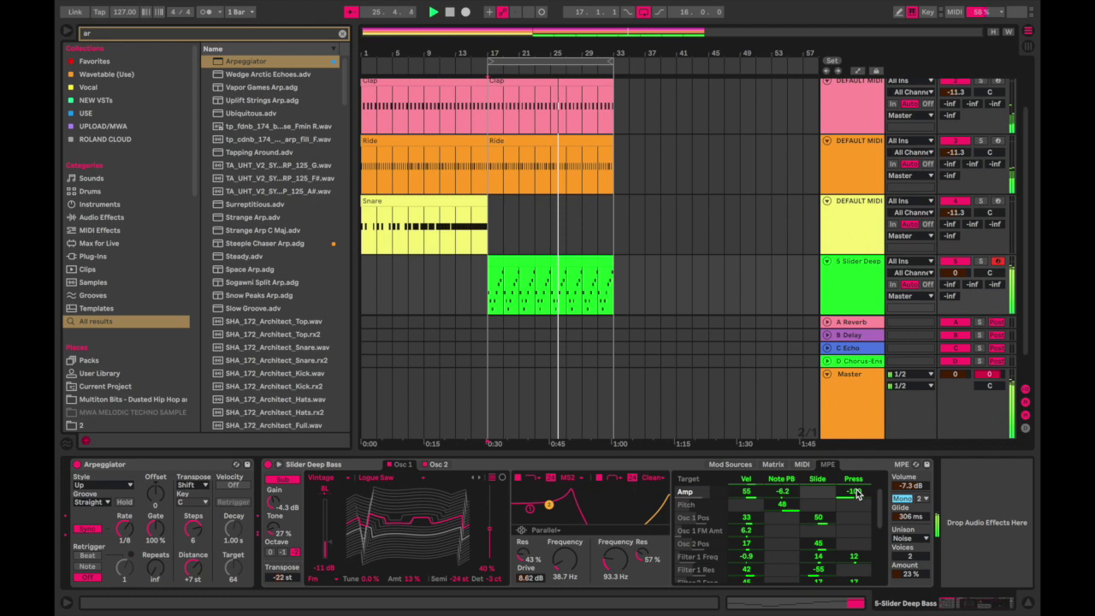
key(space)
double_click(858, 493)
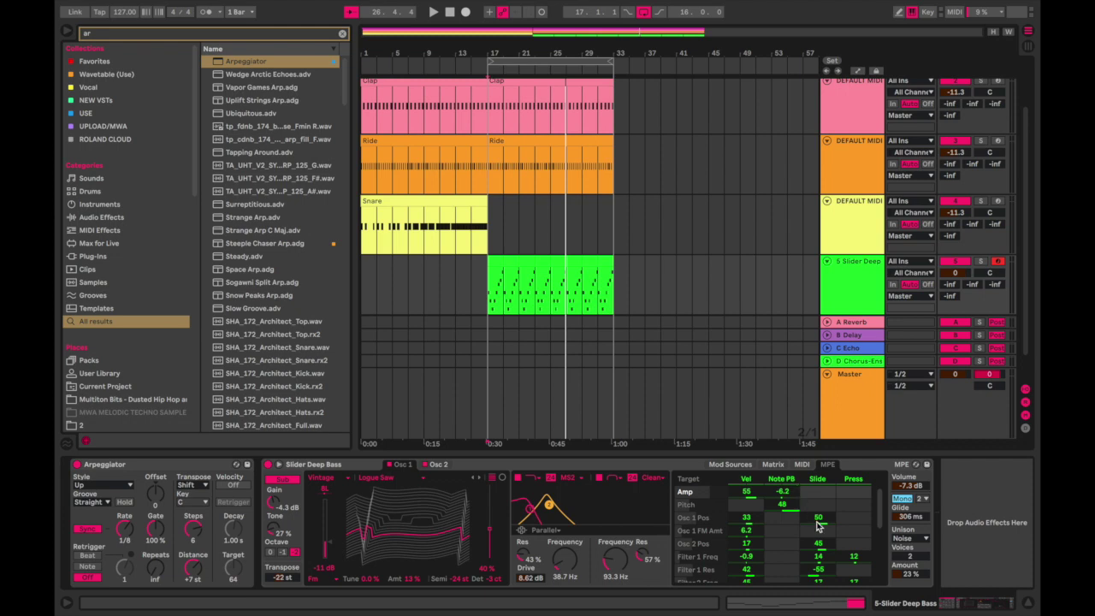
scroll(817, 525, down, 6)
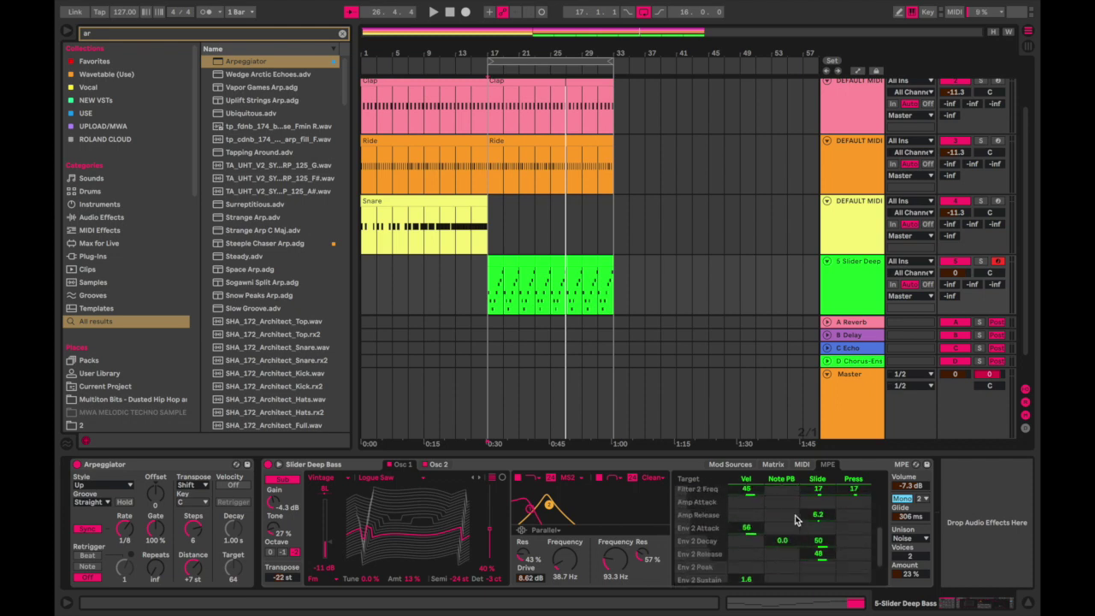
- Try the velocity modulation amounts of Glide and Amp Release in the MPE matrix during playback and reset them
scroll(761, 520, down, 3)
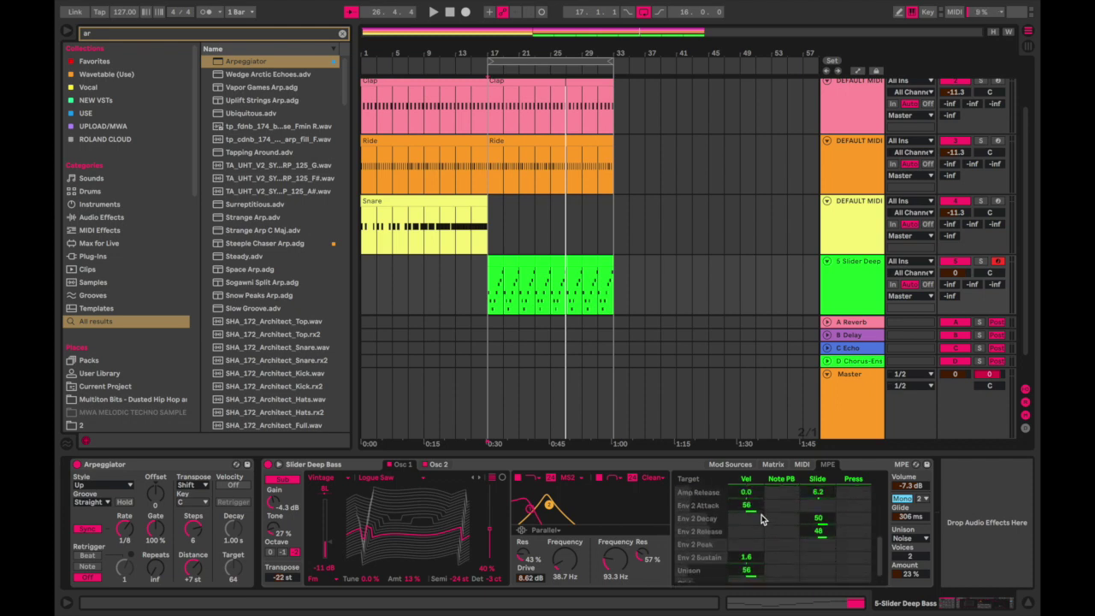
key(space)
drag(772, 568, 747, 548)
double_click(774, 563)
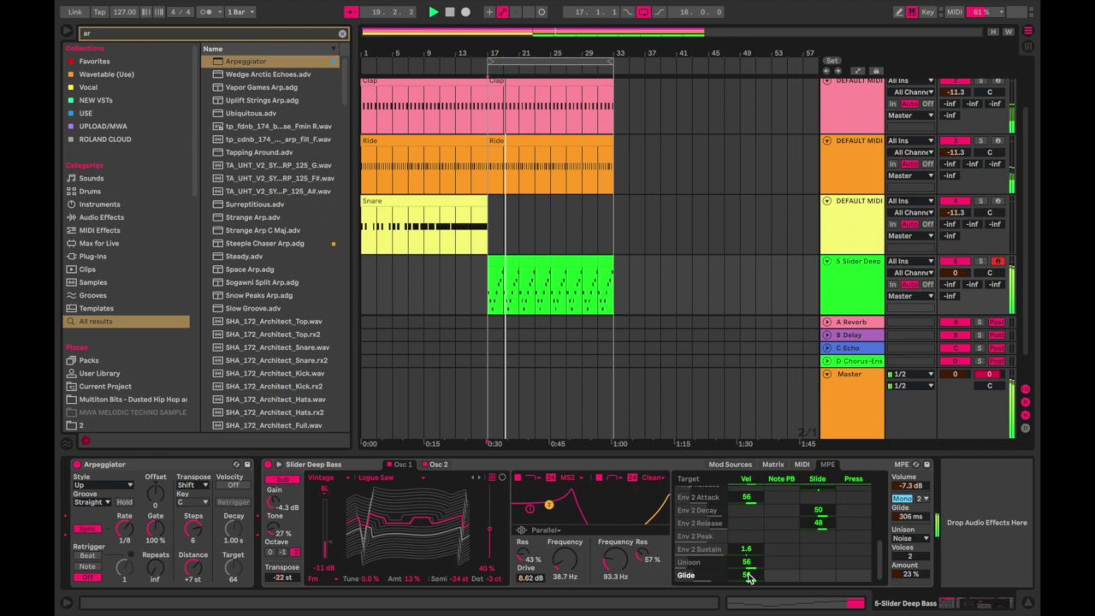
scroll(746, 532, up, 3)
mouse_move(746, 509)
mouse_down()
mouse_move(747, 534)
mouse_move(748, 505)
mouse_up()
double_click(749, 509)
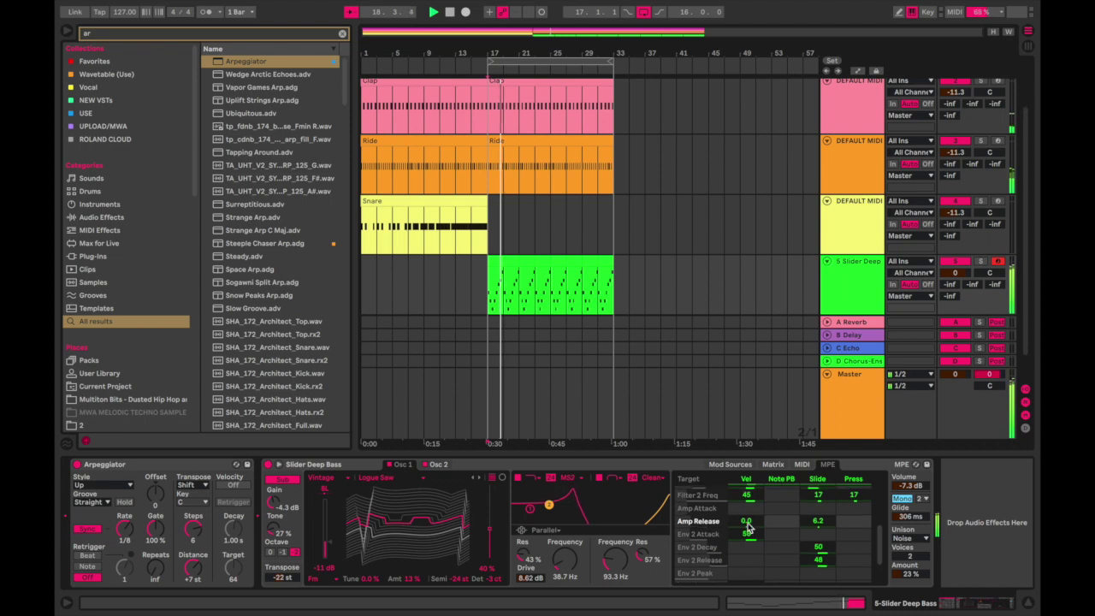
scroll(748, 529, up, 10)
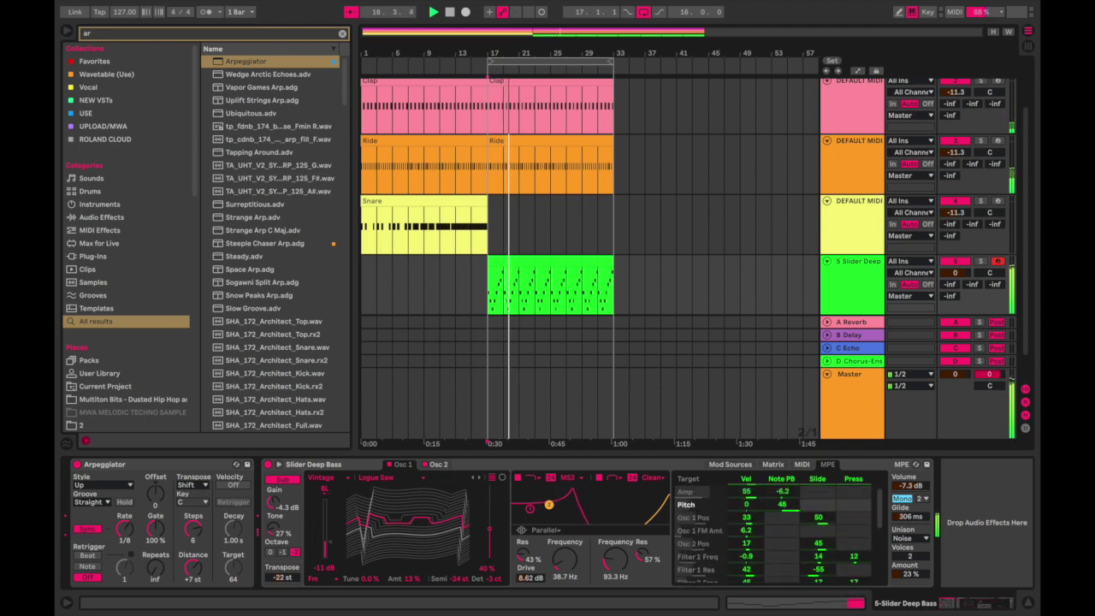
scroll(797, 552, down, 10)
click(792, 536)
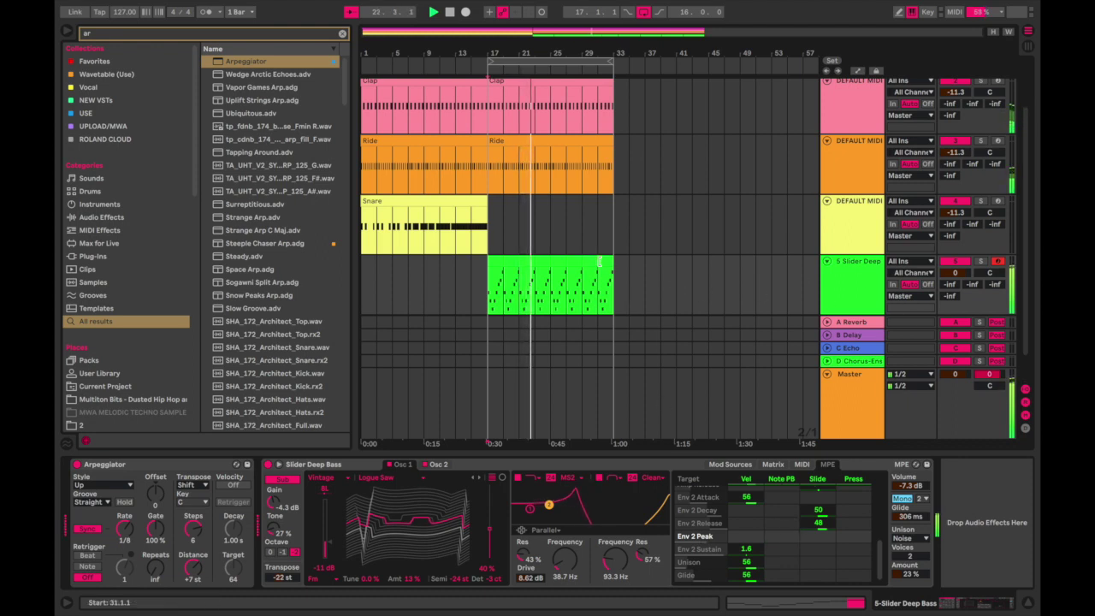
- Rename the green clip spanning bars 17 to 33 on the Slider Deep Bass track as "Bass" and save the set
click(608, 263)
drag(610, 279, 490, 272)
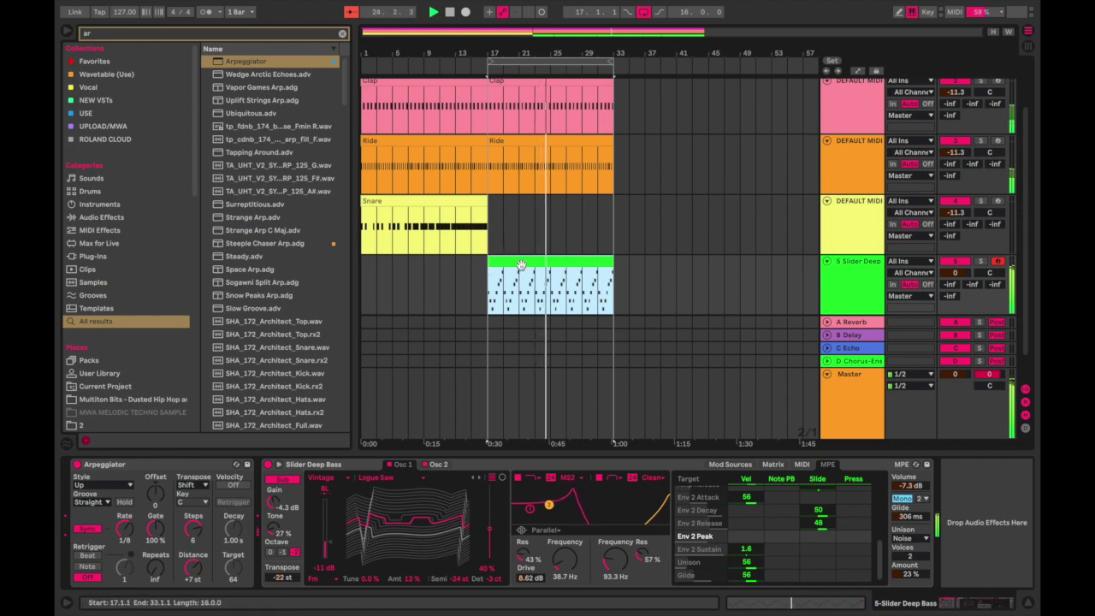
key(super+r)
text(Bassl)
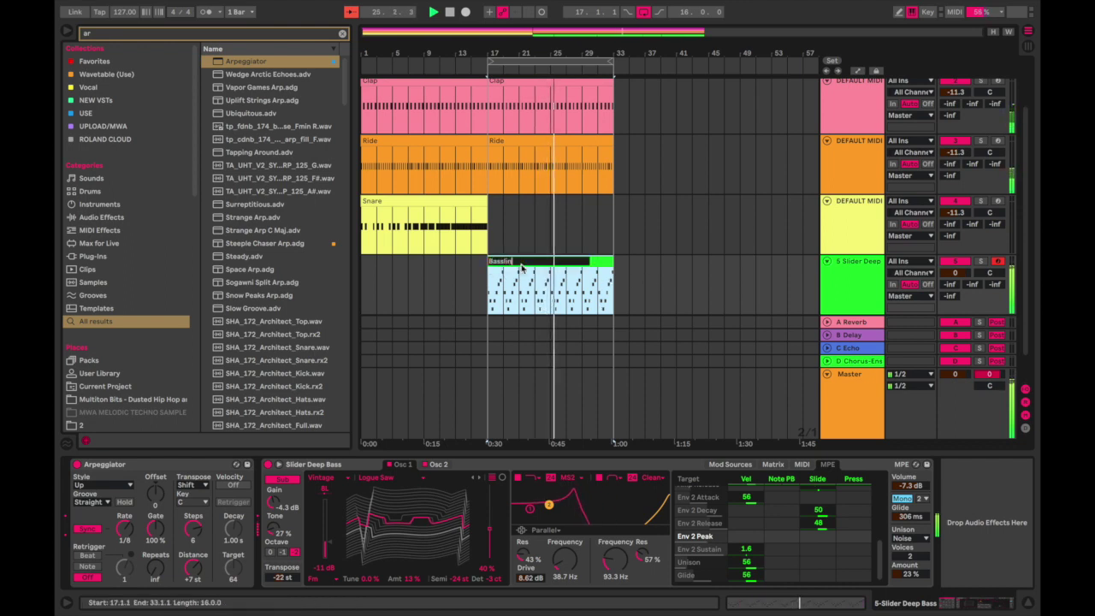
key(BackSpace)
key(Return)
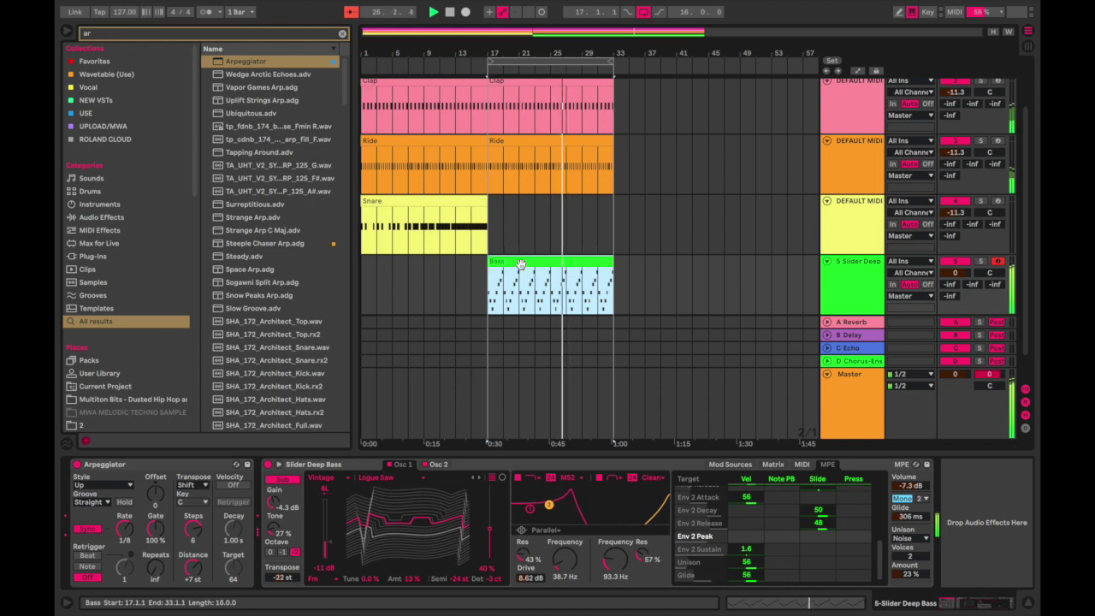
scroll(714, 327, down, 1)
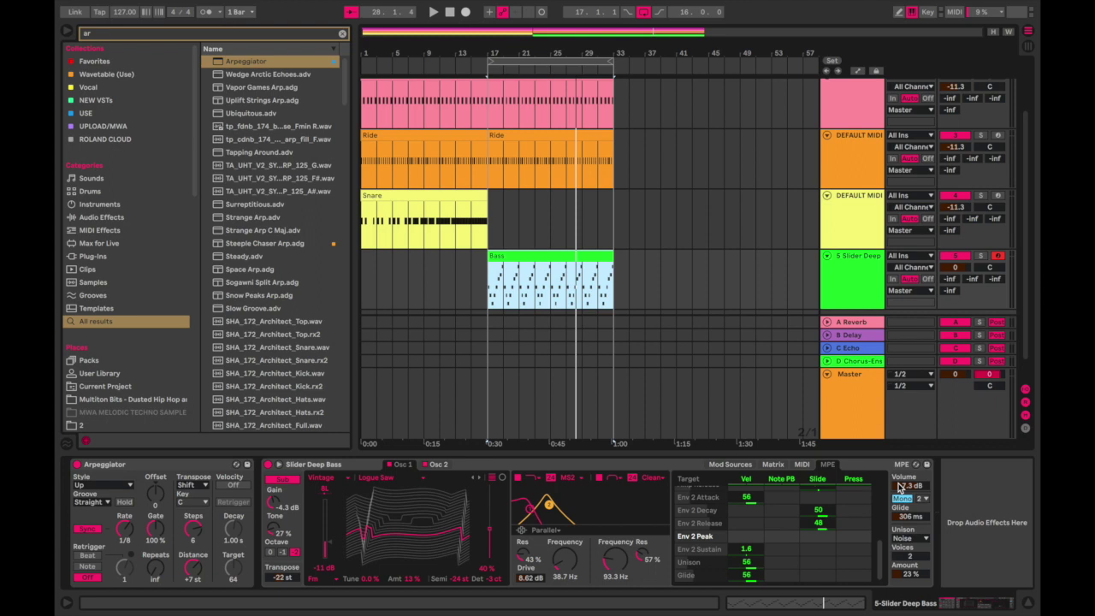
click(490, 286)
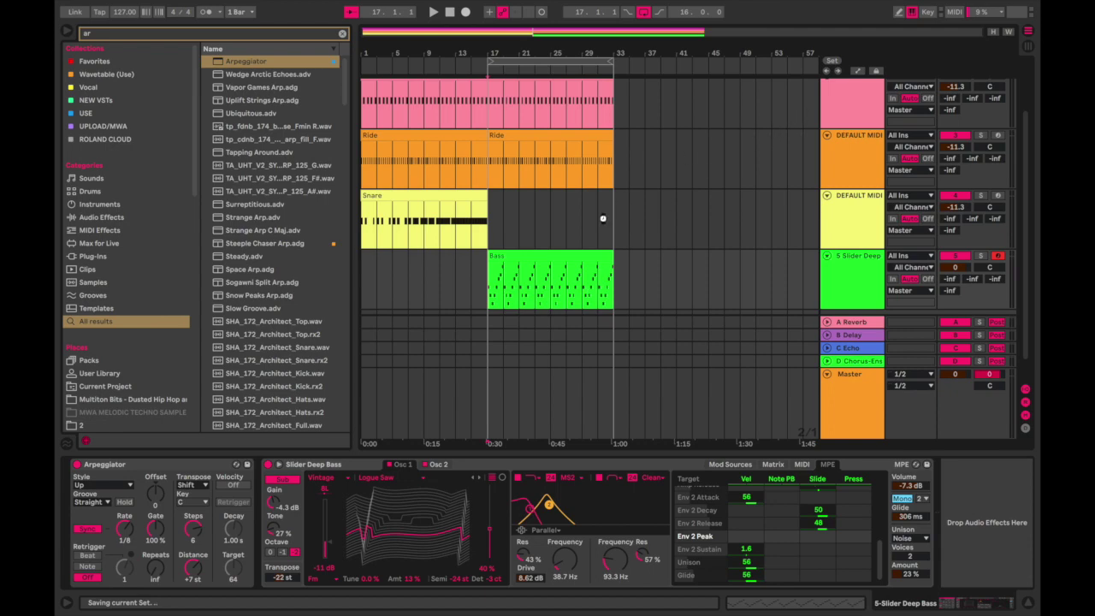
- Select bars 1 to 33 across all drum and bass tracks and duplicate them three times, up to bar 129
drag(617, 298, 345, 59)
scroll(448, 172, up, 3)
key(super+d)
key(minus)
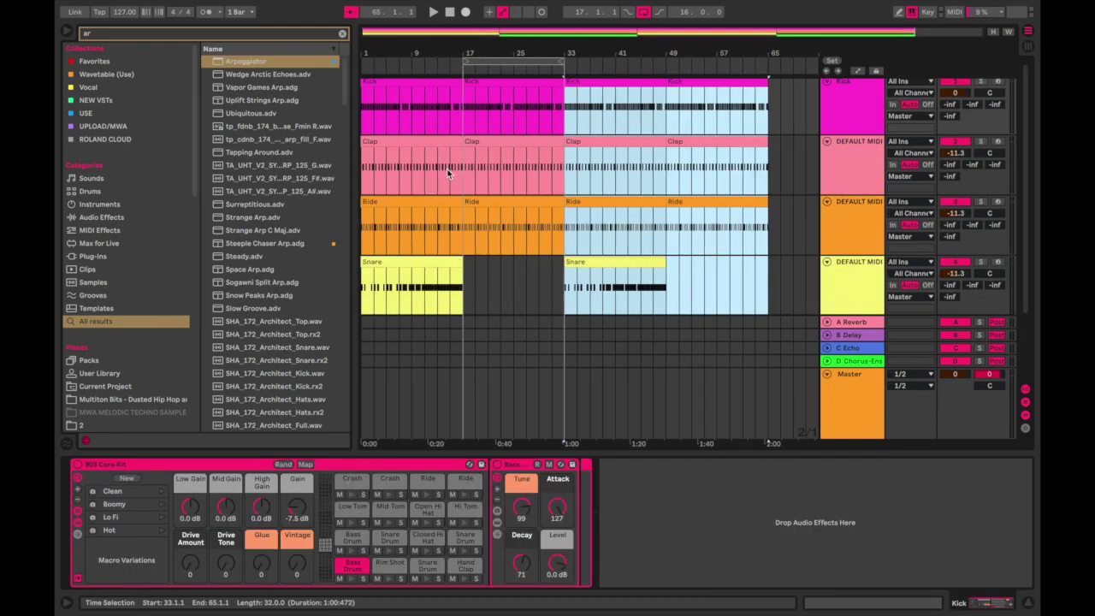
scroll(448, 173, down, 3)
key(super+d)
key(minus)
key(super+d)
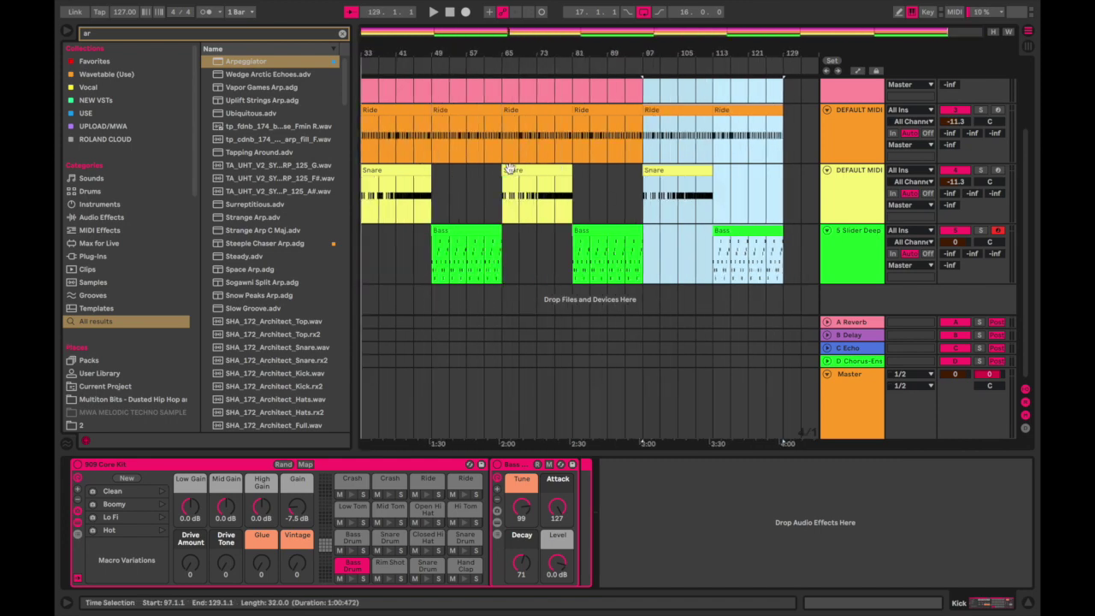
key(minus)
scroll(605, 193, up, 2)
scroll(605, 192, down, 1)
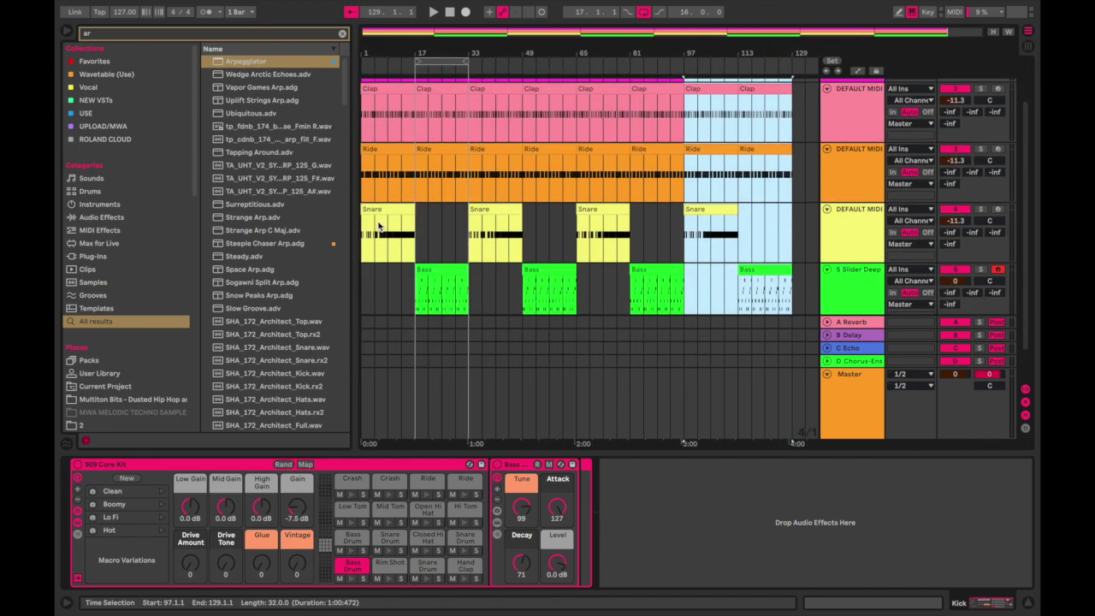
- Delete the kick clips at bars 33–49, 65–81 and 97–113
click(379, 227)
scroll(379, 227, up, 2)
click(503, 84)
drag(502, 85, 672, 86)
click(702, 85)
scroll(704, 85, down, 3)
scroll(704, 84, up, 3)
key(Delete)
click(606, 85)
scroll(603, 85, down, 3)
scroll(599, 86, up, 3)
key(Delete)
scroll(761, 104, down, 3)
scroll(761, 104, up, 3)
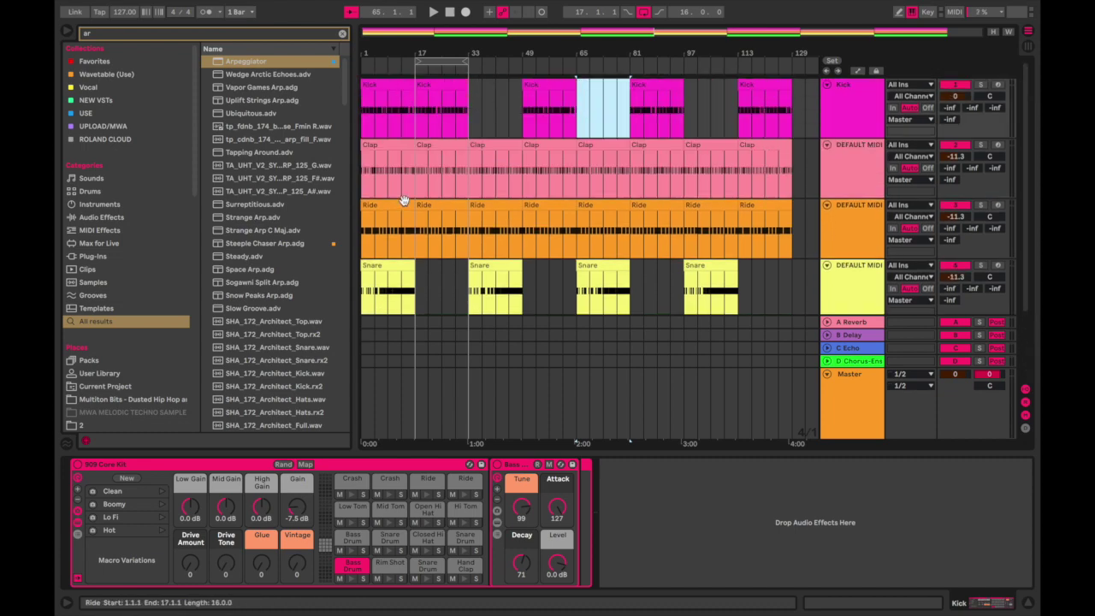
- Play the arrangement from bar 1 and show the snare track's volume automation
click(364, 176)
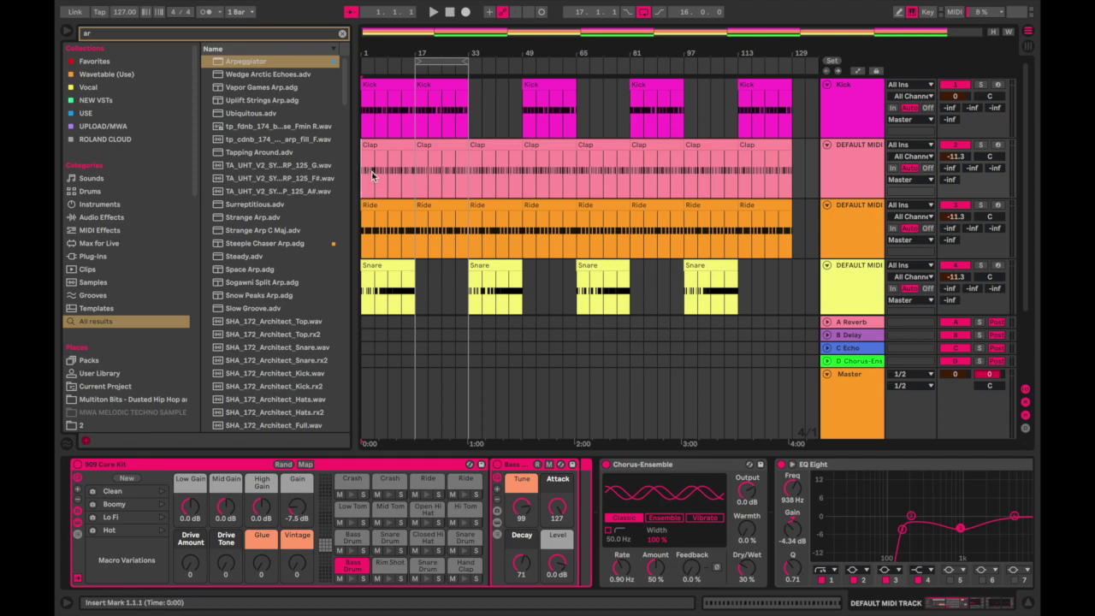
click(365, 118)
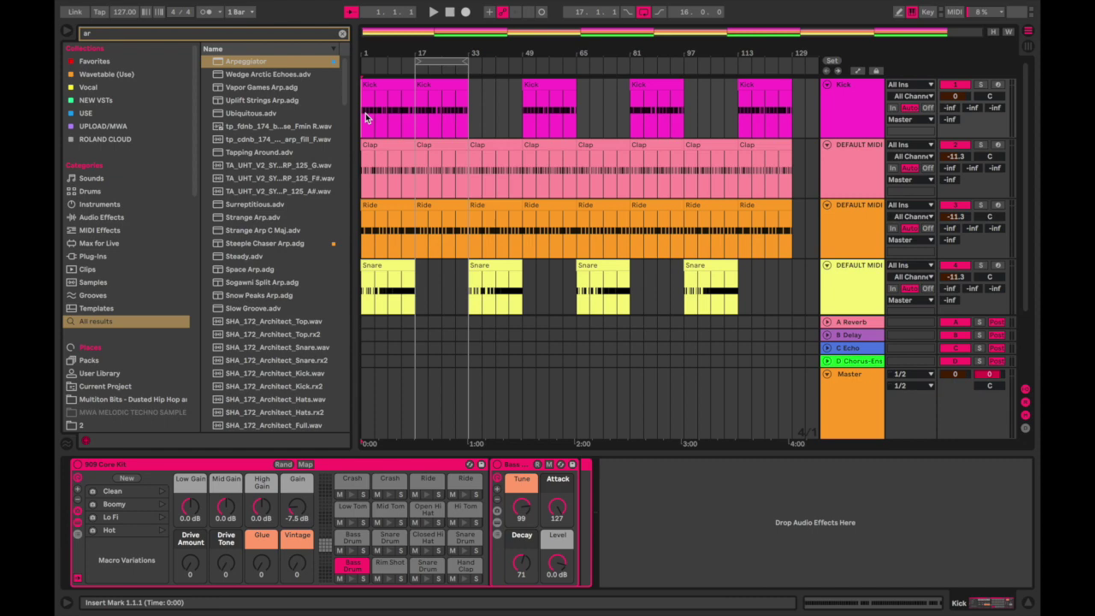
key(space)
scroll(428, 149, down, 3)
right_click(965, 181)
click(947, 185)
- Draw a curved volume fade-in under the first snare clip, from -inf dB at bar 1 to the track level at bar 17
click(415, 196)
drag(362, 195, 363, 221)
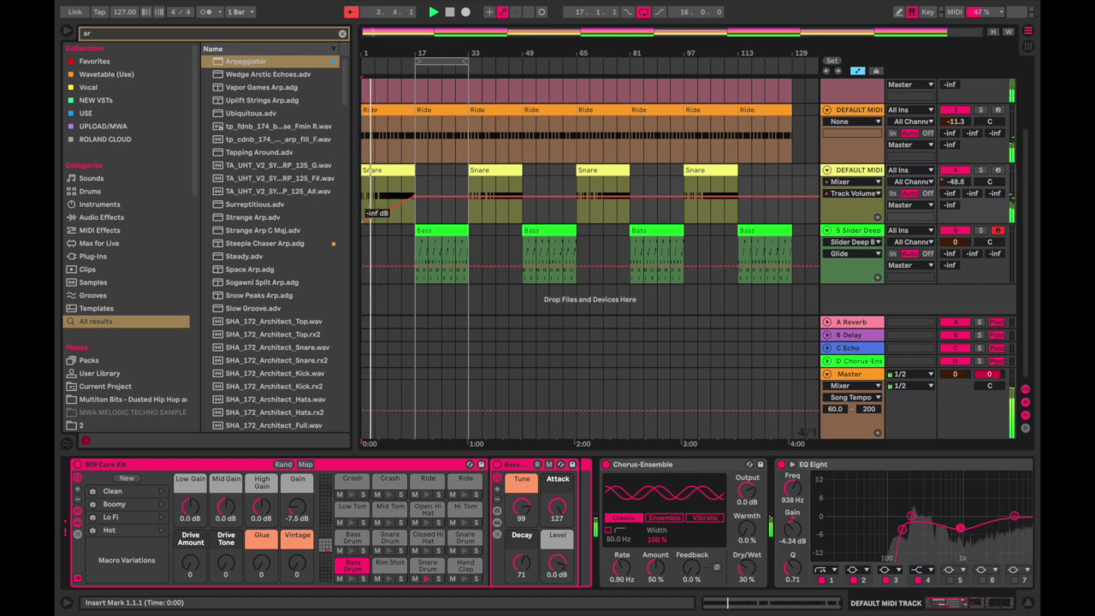
drag(390, 207, 390, 191)
click(401, 171)
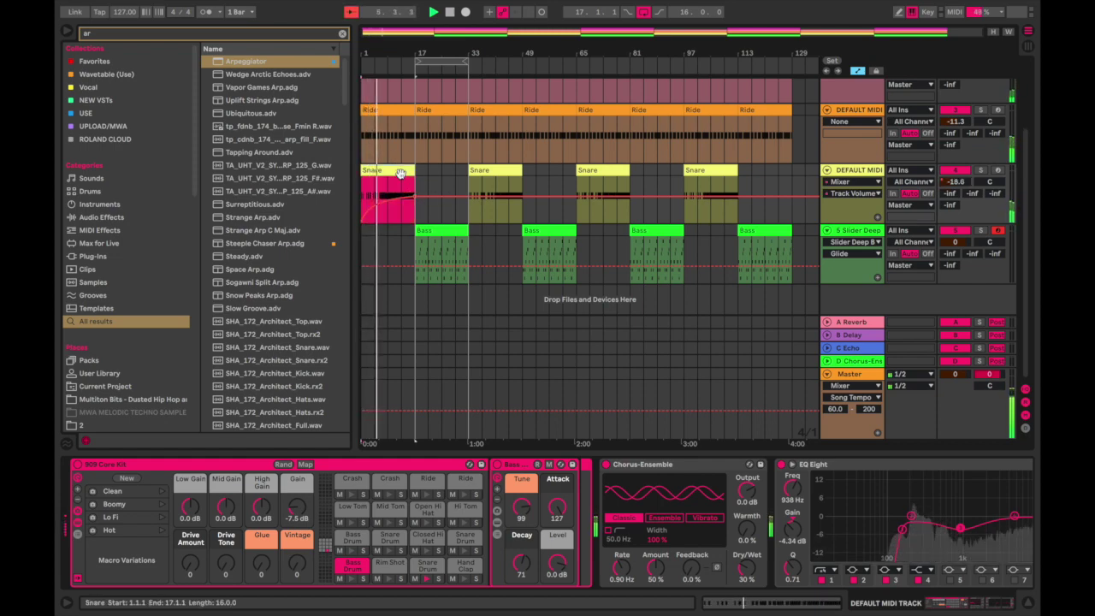
click(513, 170)
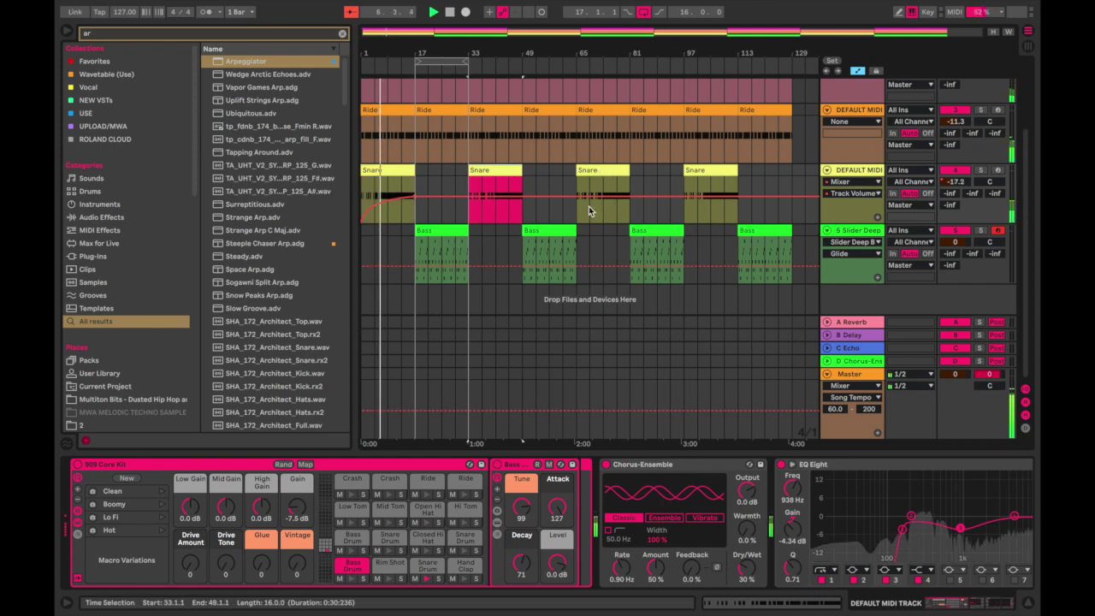
- Turn off the arrangement loop over bars 17 to 33 and save the set
scroll(663, 221, up, 1)
scroll(662, 218, up, 3)
scroll(662, 216, down, 1)
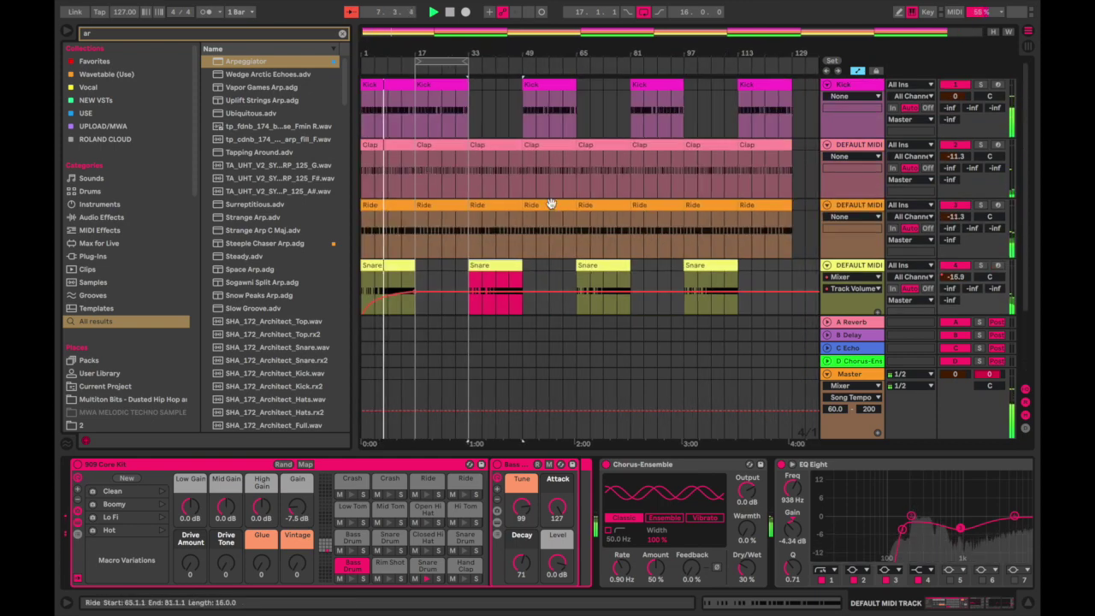
scroll(496, 191, down, 2)
right_click(446, 56)
key(Escape)
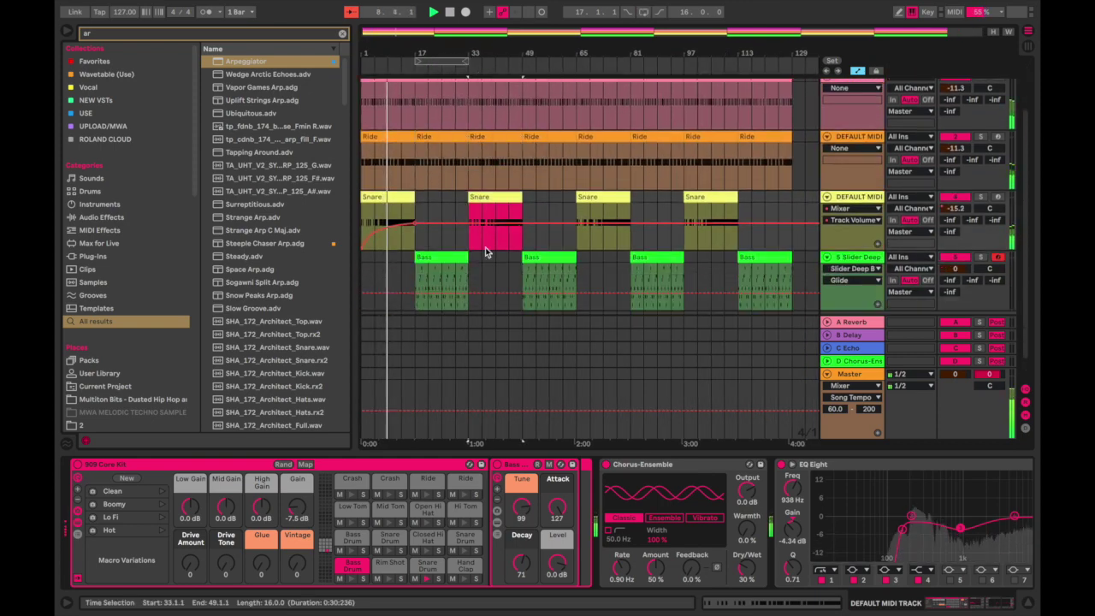
scroll(485, 247, down, 1)
key(ctrl+s)
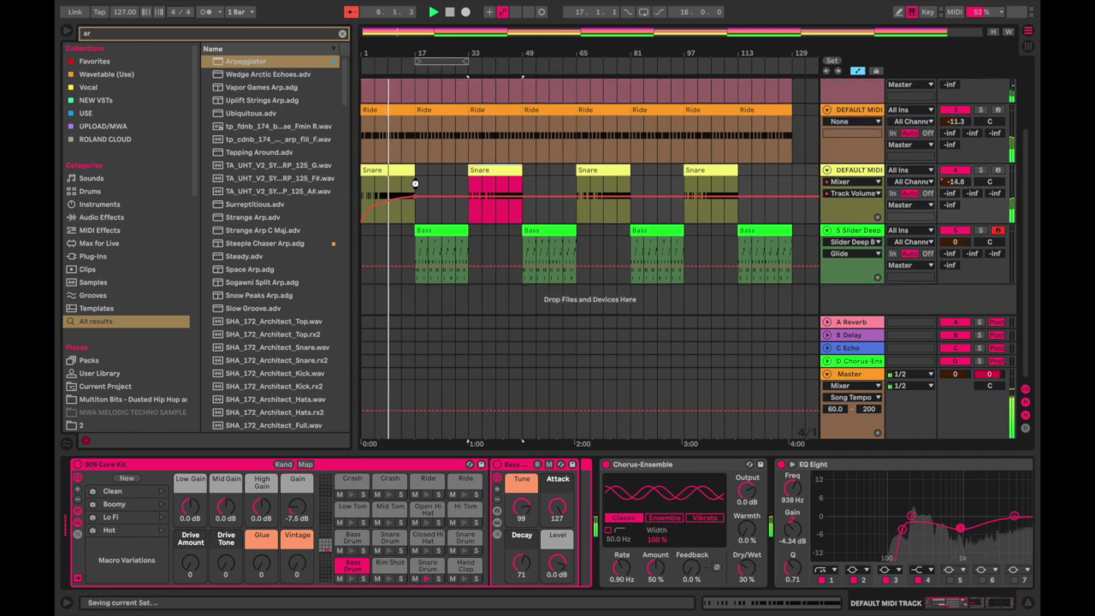
- Play the transition into the bass section from bar 17, stop playback and review the track layout
click(415, 183)
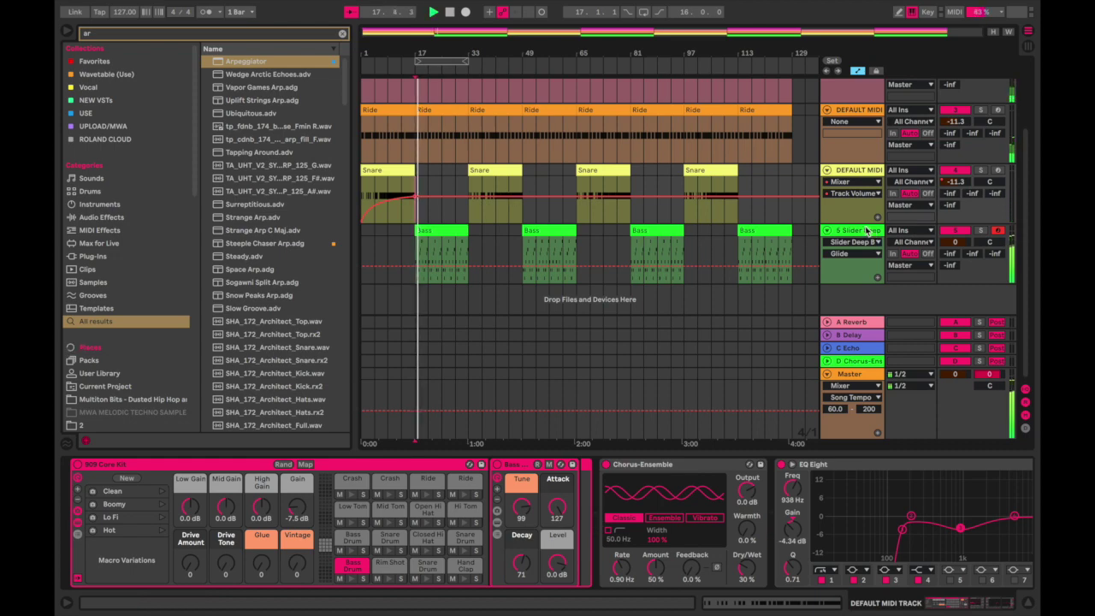
key(space)
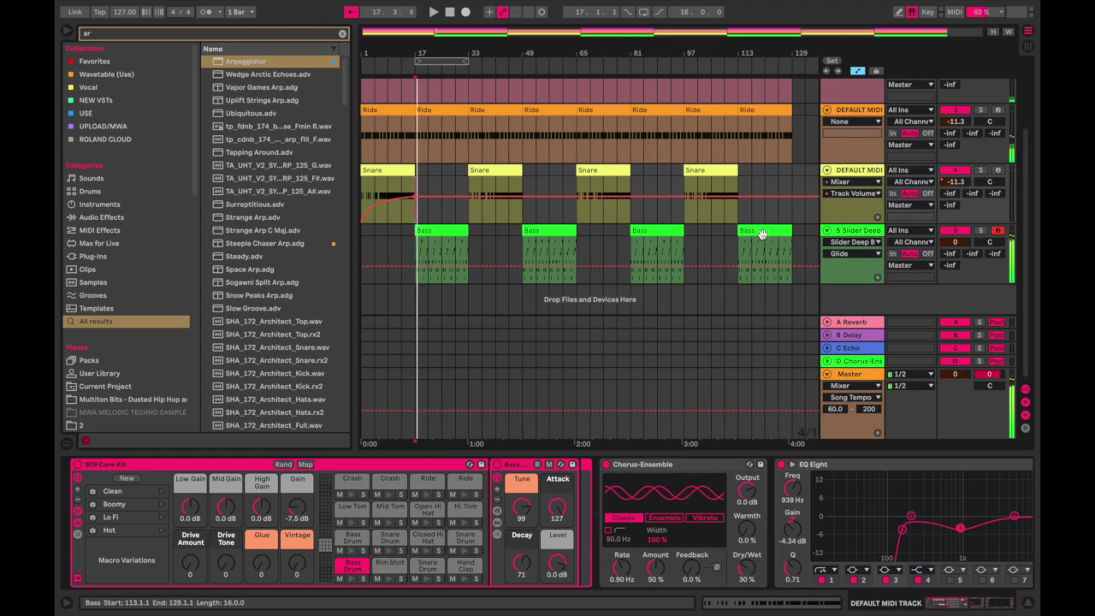
scroll(762, 233, up, 3)
scroll(762, 234, down, 3)
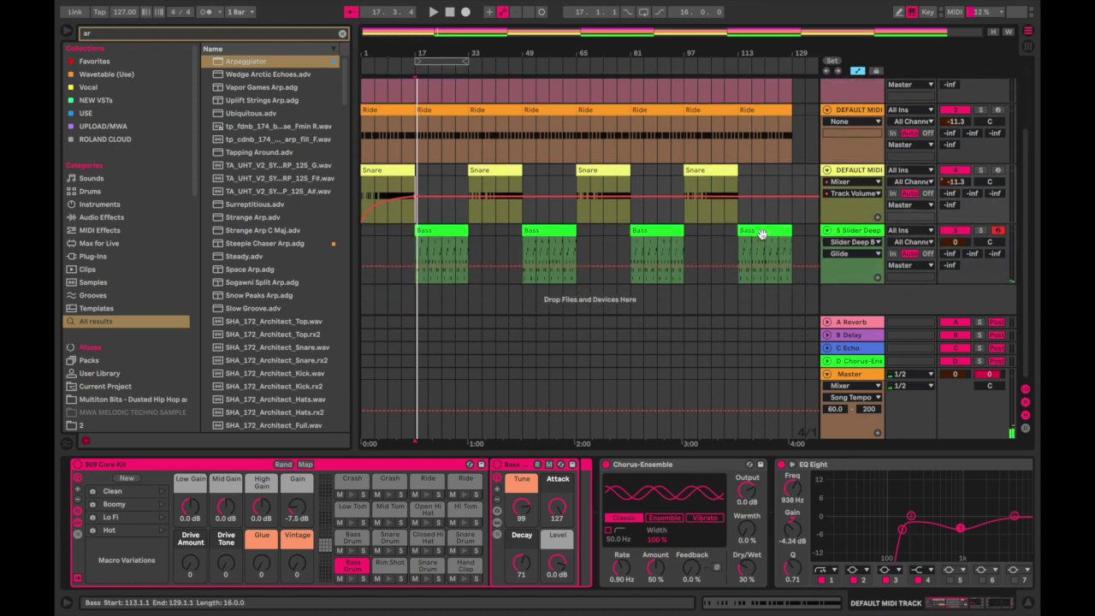
scroll(762, 233, up, 3)
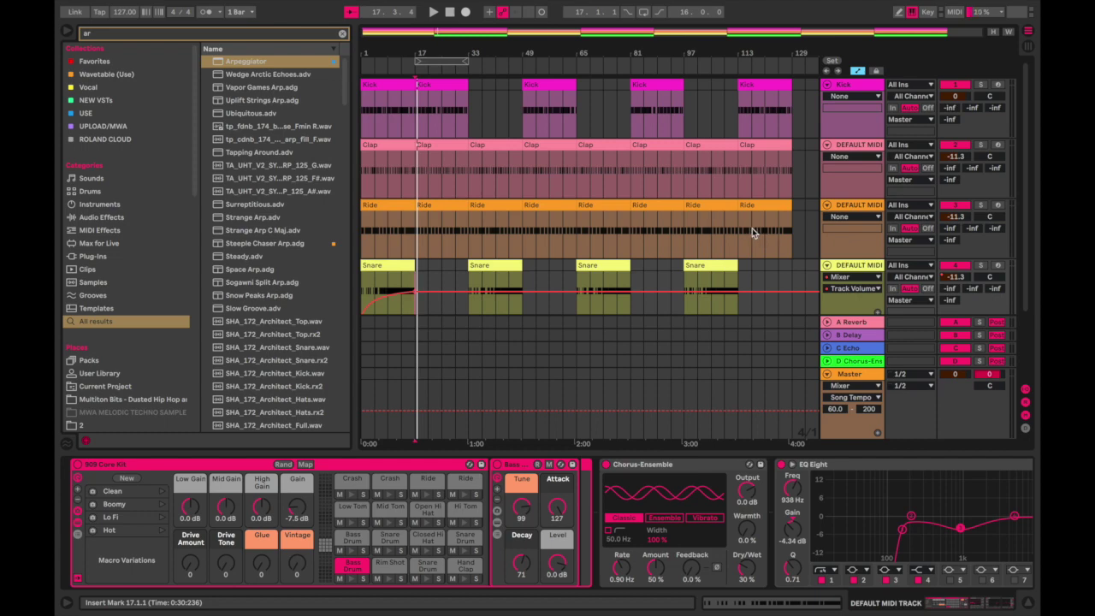
- Play the arrangement from the beginning and check how the drum and bass sections follow each other
key(Home)
key(space)
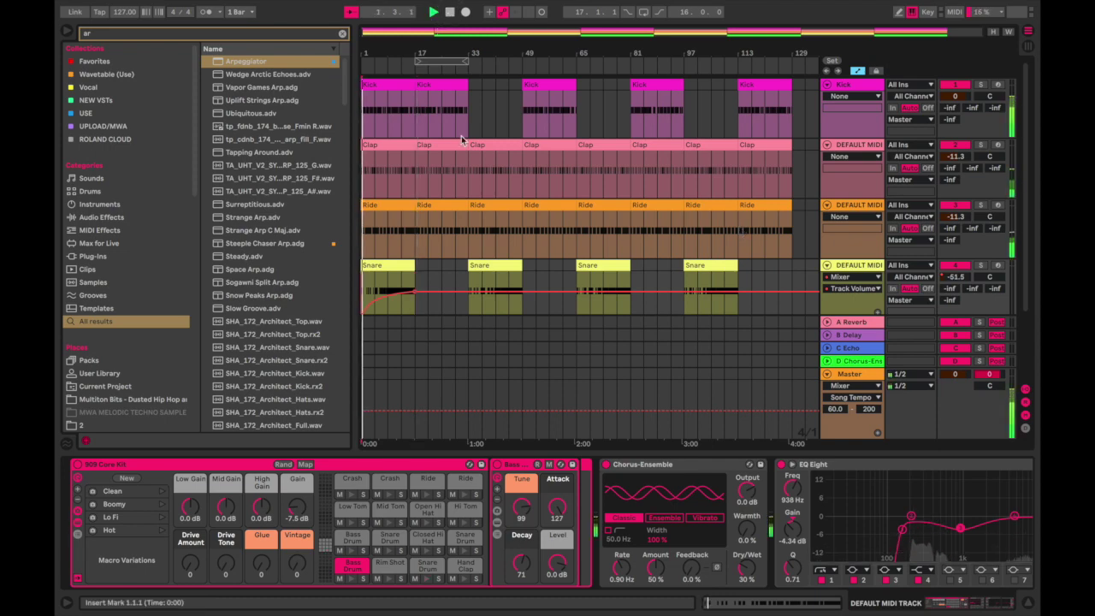
scroll(421, 124, down, 1)
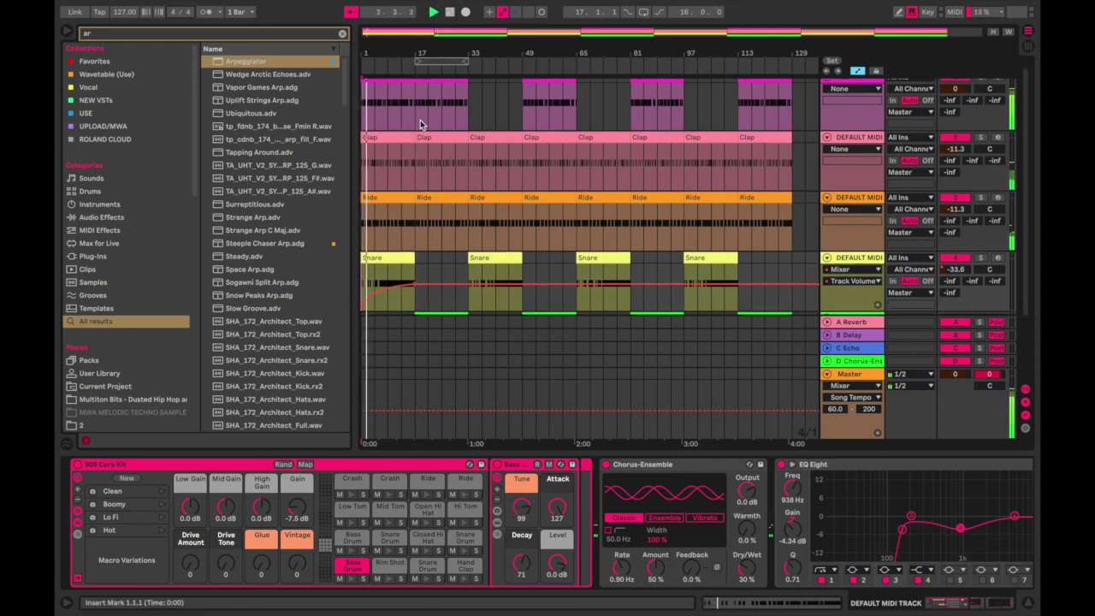
scroll(421, 124, down, 3)
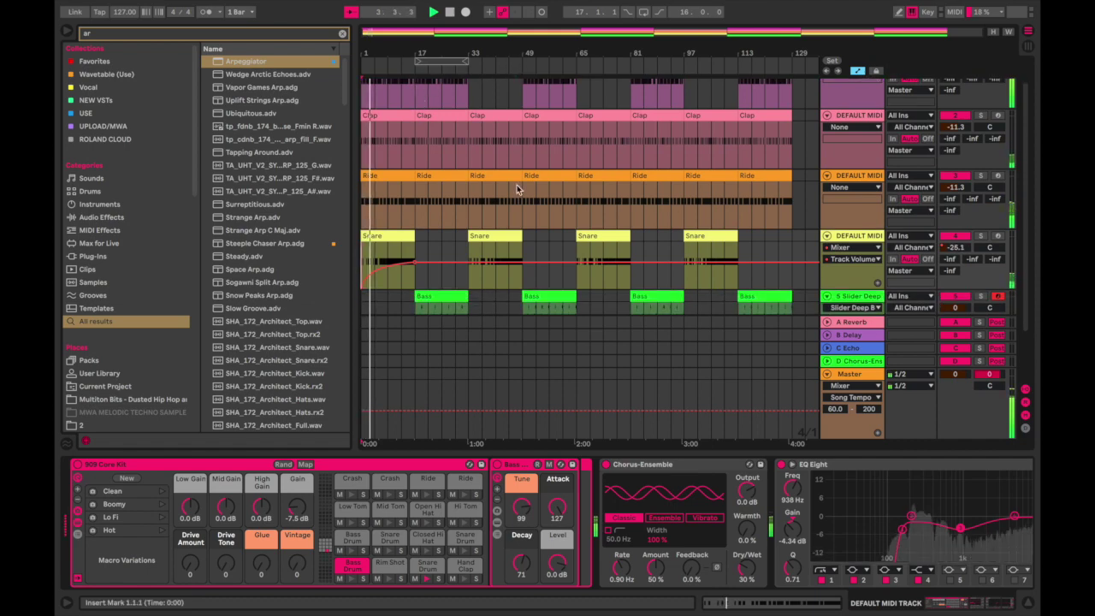
scroll(539, 273, down, 7)
scroll(539, 274, up, 3)
scroll(539, 274, down, 3)
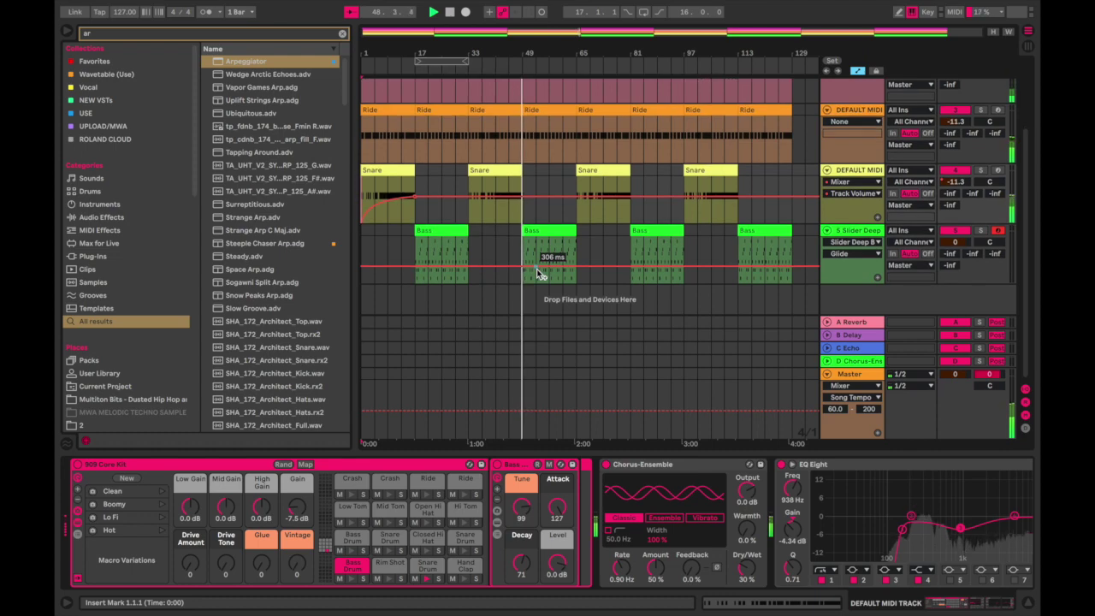